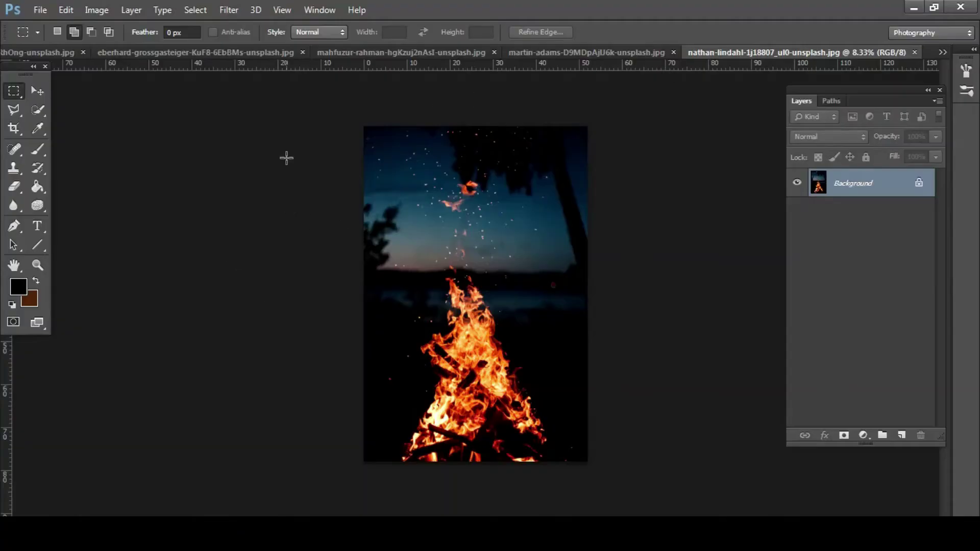
Step: Create a new 1080×1350 transparent document
left_click(40, 10)
left_click(47, 27)
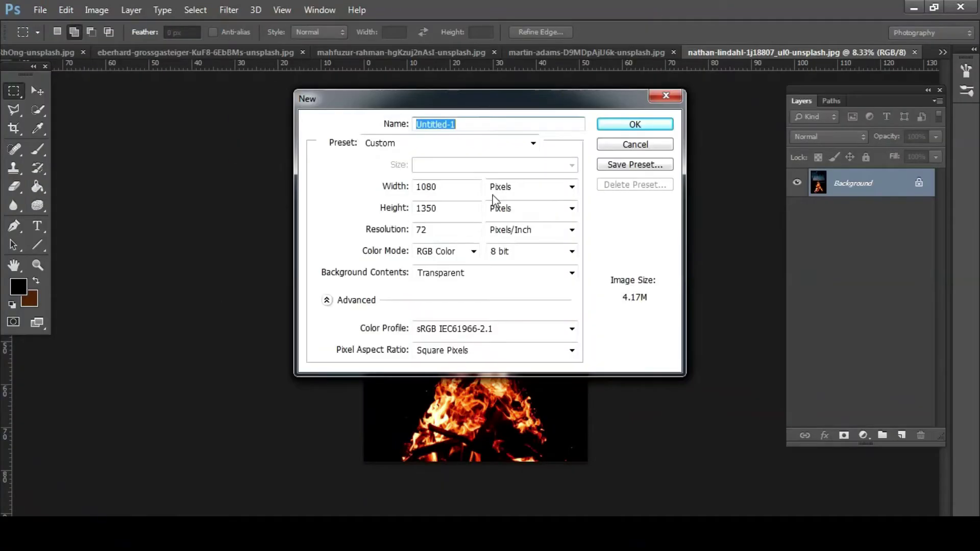
left_click(635, 124)
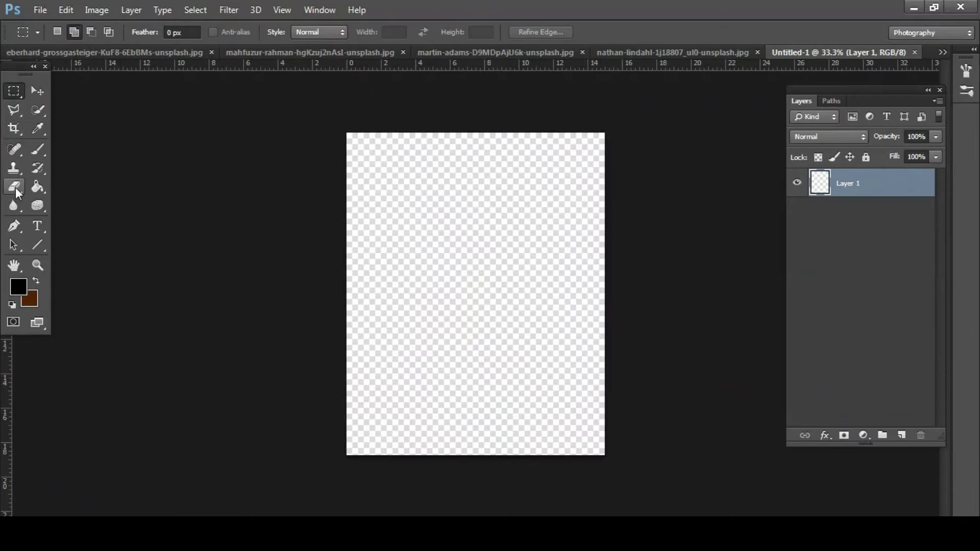
Step: Drag the red sky photo into the new canvas, scaling it down with the glowing clouds at the bottom
left_click(56, 51)
key("v")
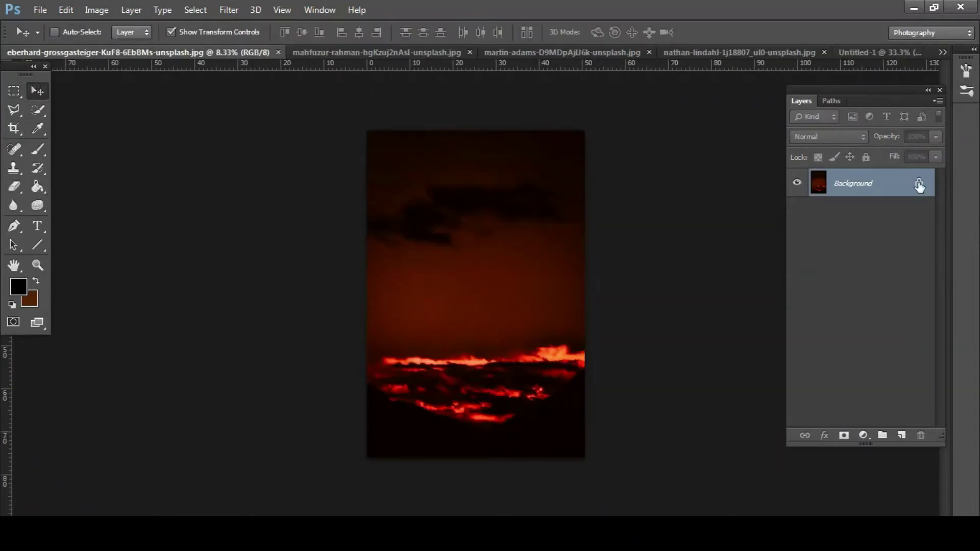
left_click(926, 183)
left_click_drag(416, 258, 521, 254)
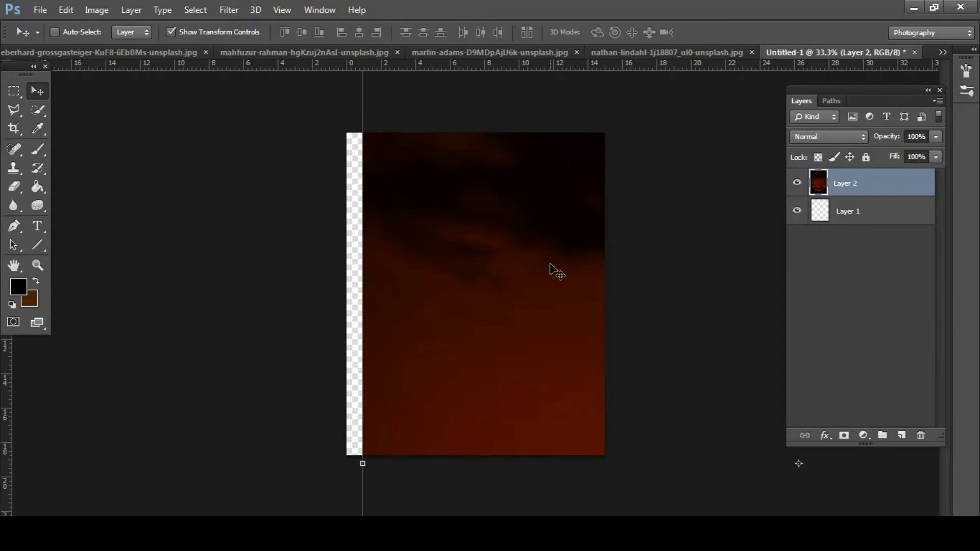
key("ctrl+minus")
key("ctrl+minus")
key("ctrl+minus")
mouse_move(454, 203)
left_mouse_down()
mouse_move(555, 354)
mouse_move(437, 213)
left_mouse_up()
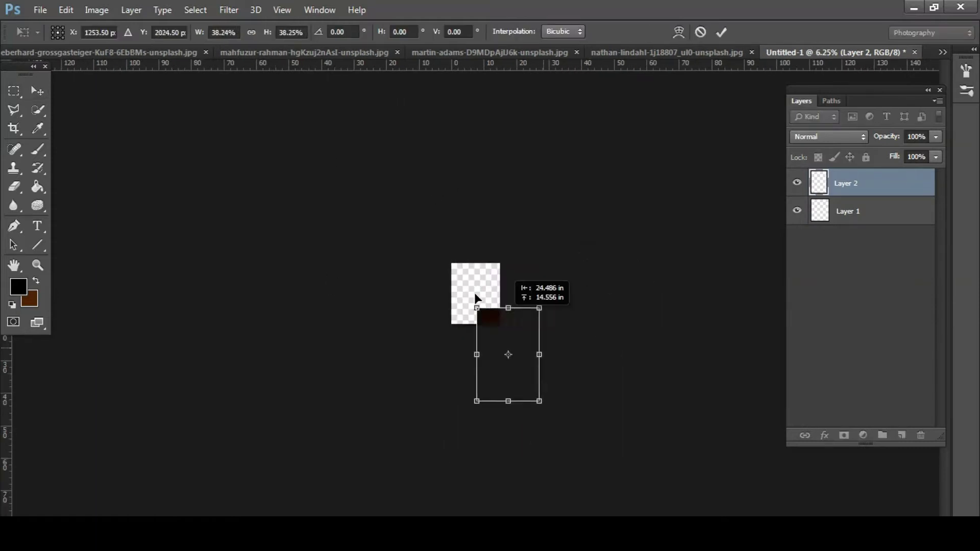
key("Return")
key("ctrl+plus")
key("ctrl+plus")
key("ctrl+plus")
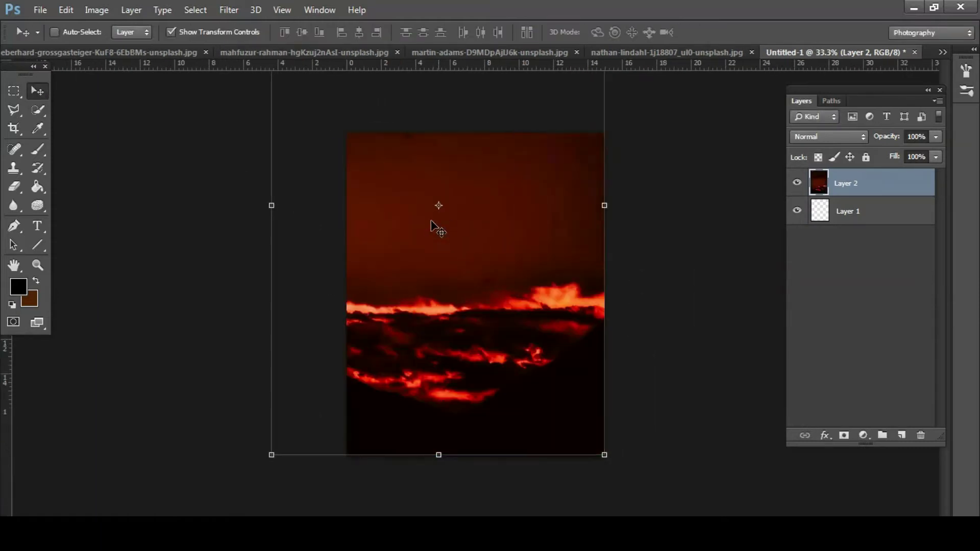
left_click_drag(438, 286, 462, 386)
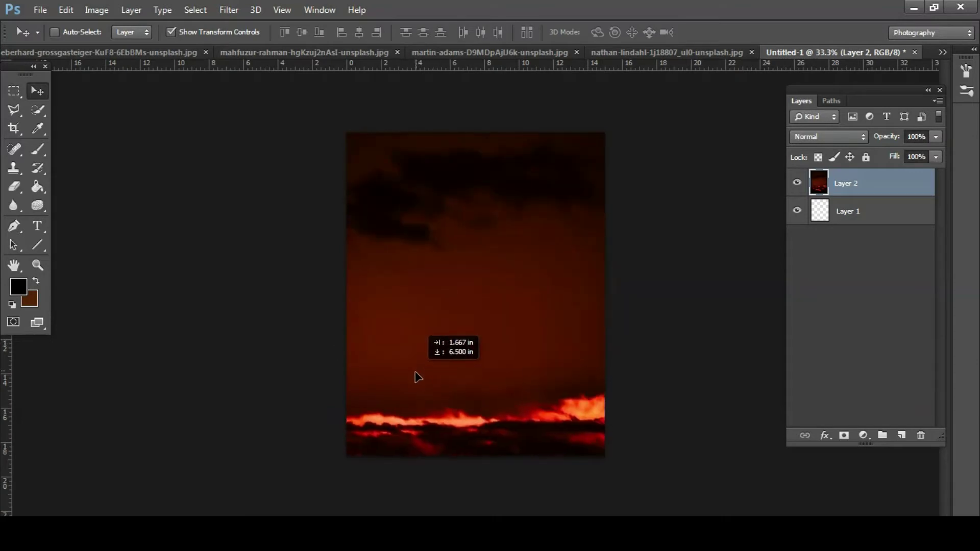
Step: Close the original sky photo without saving
left_click(137, 50)
left_click(300, 53)
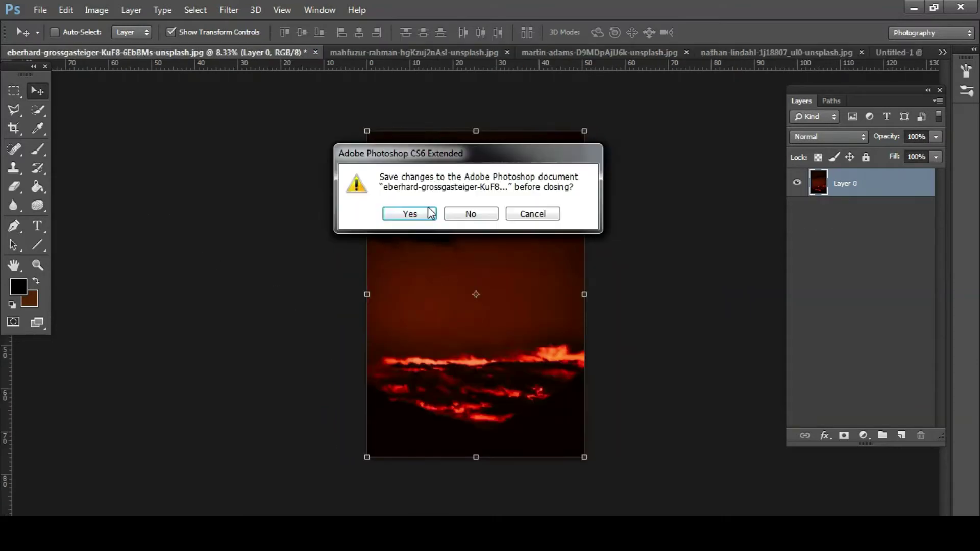
left_click(459, 214)
Step: Switch to the fox photo, zoomed in on the fox, with the Quick Selection tool
left_click(14, 53)
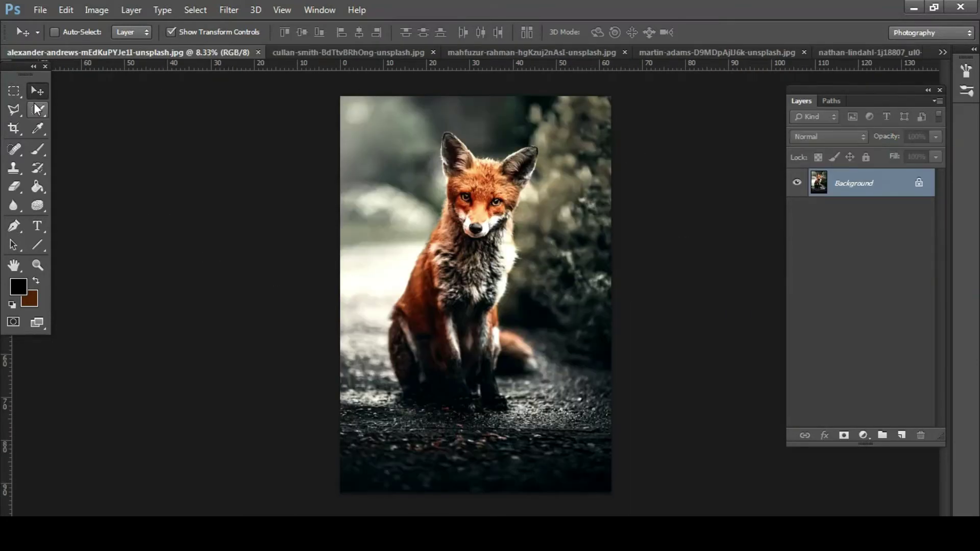
left_click(15, 109)
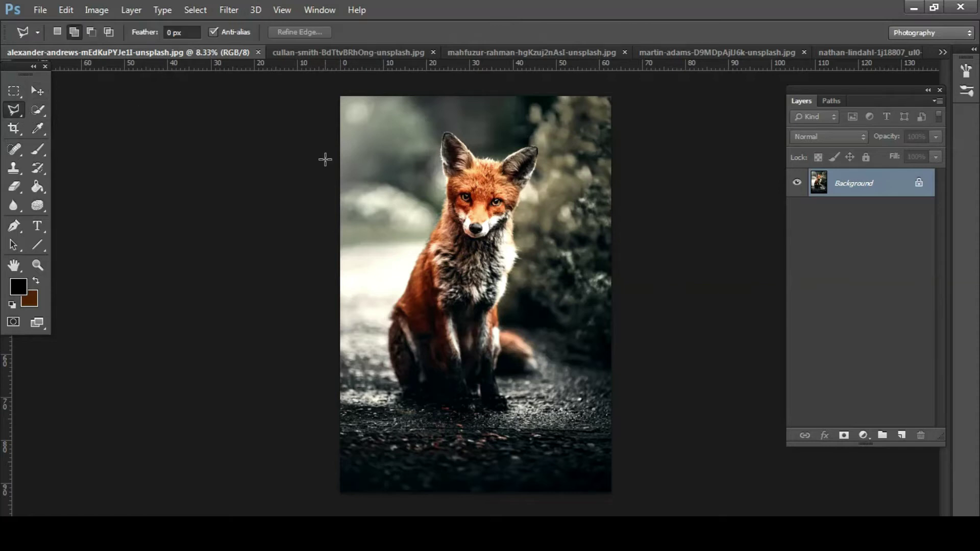
key("ctrl+plus")
key("ctrl+plus")
key("ctrl+plus")
scroll(413, 195, "up", 5)
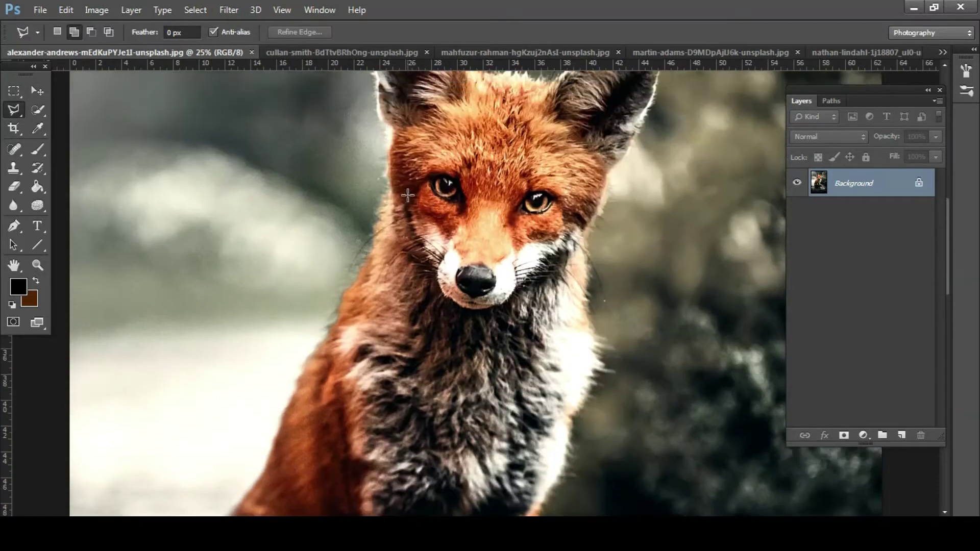
scroll(428, 192, "up", 3)
key("w")
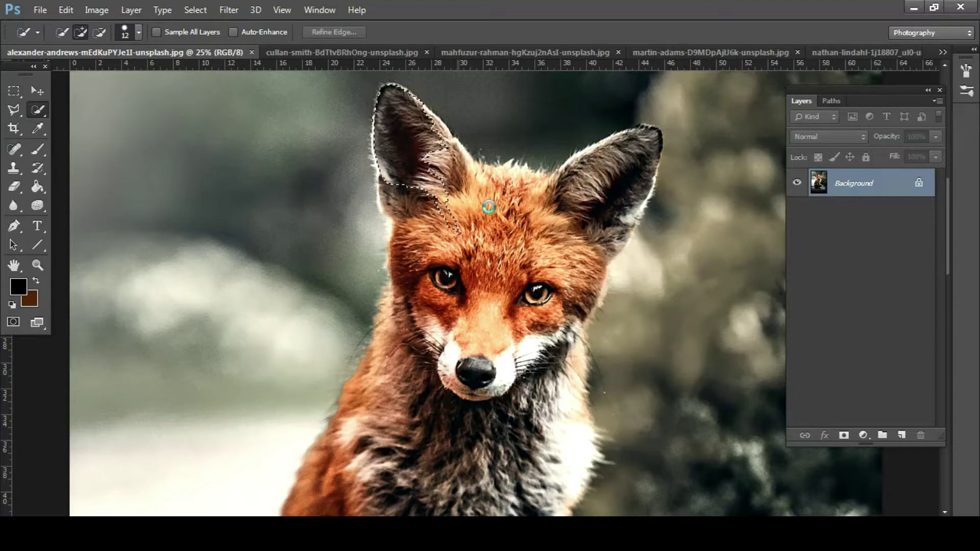
Step: Quick-select the fox's ears, face, cheek fur and chest
left_click_drag(610, 180, 509, 322)
left_click_drag(403, 193, 486, 375)
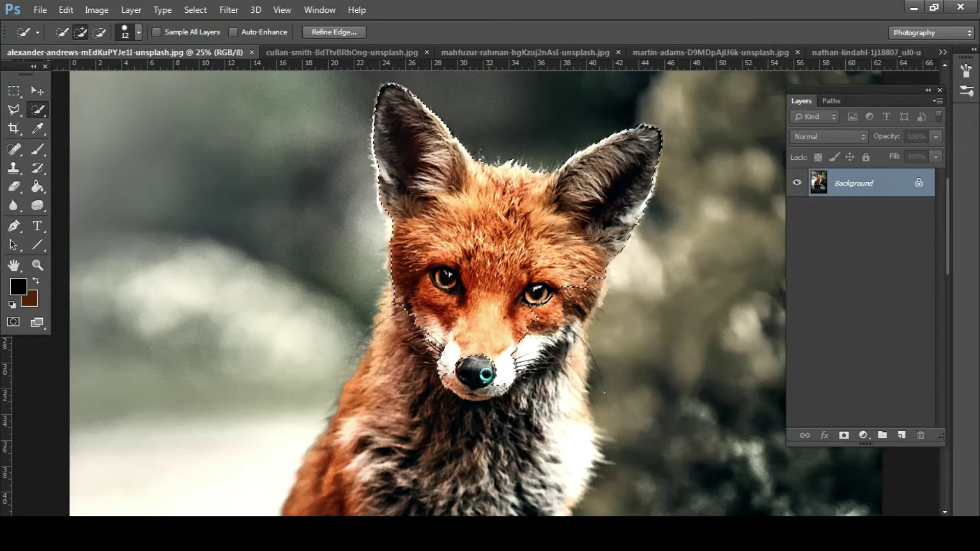
scroll(486, 375, "down", 1)
left_click_drag(531, 306, 574, 293)
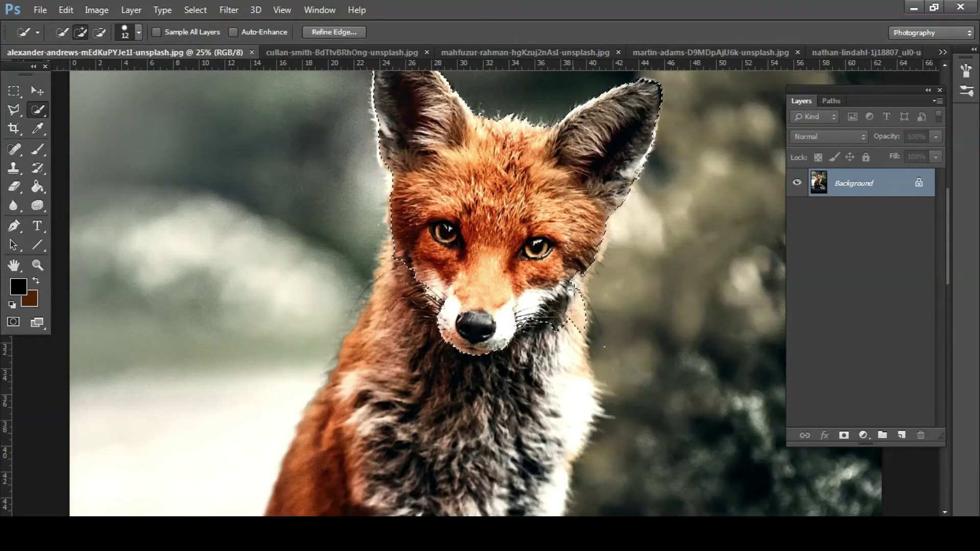
left_click_drag(395, 252, 430, 339)
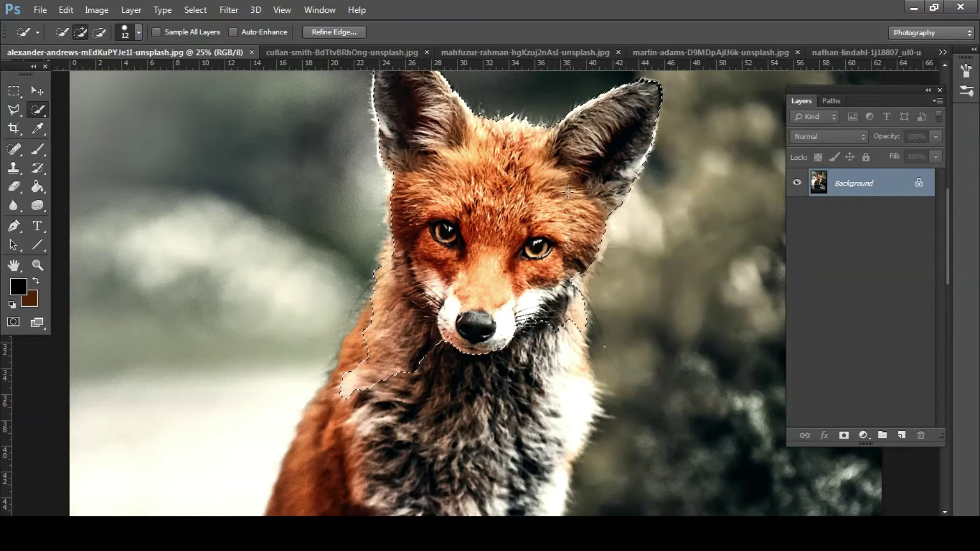
scroll(365, 329, "down", 1)
left_click_drag(411, 303, 551, 317)
scroll(551, 317, "down", 1)
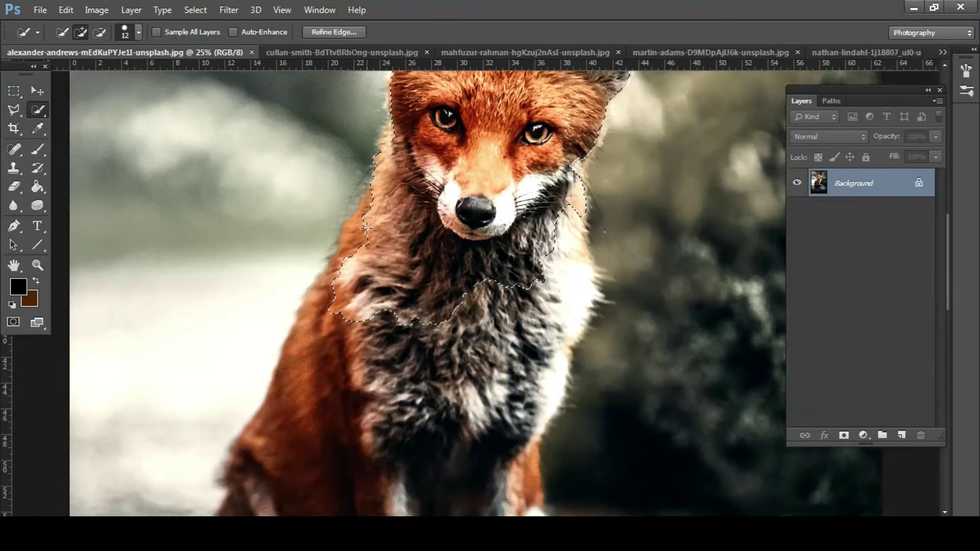
left_click_drag(554, 257, 550, 275)
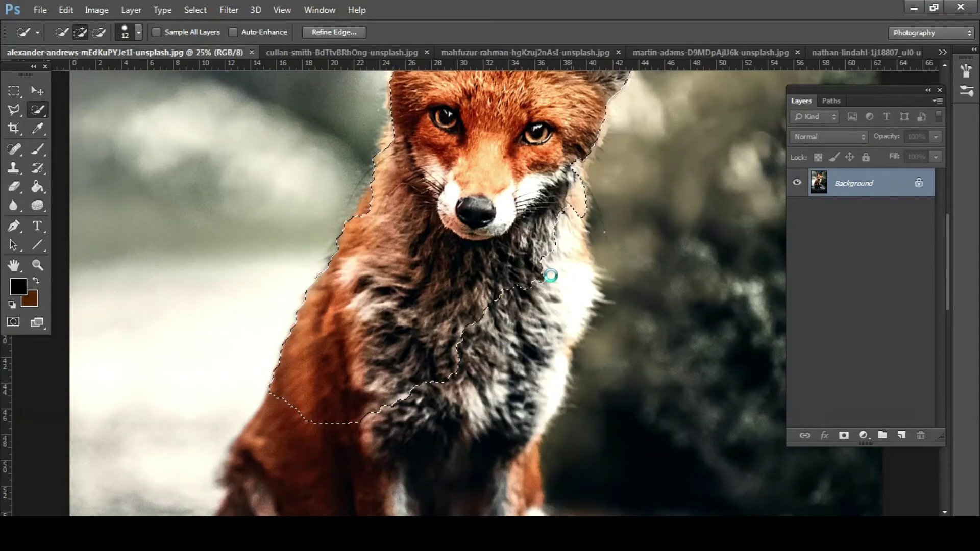
Step: Extend the fox selection down over its lower body and legs
scroll(397, 392, "down", 1)
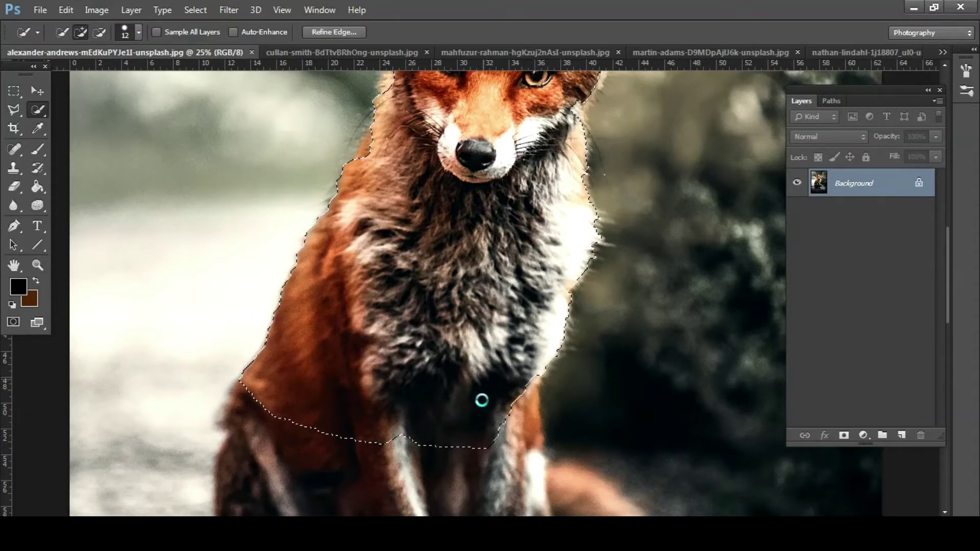
scroll(503, 438, "down", 2)
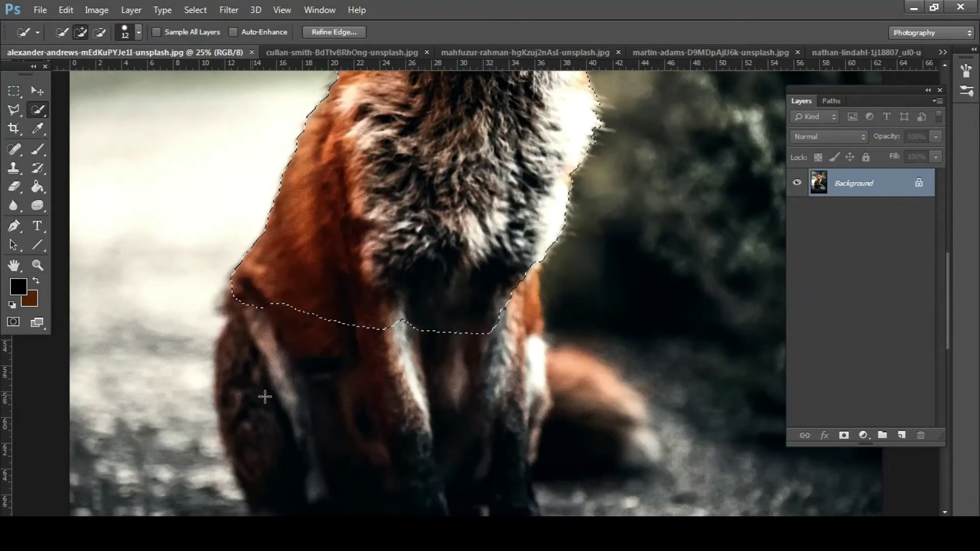
left_click_drag(466, 460, 429, 443)
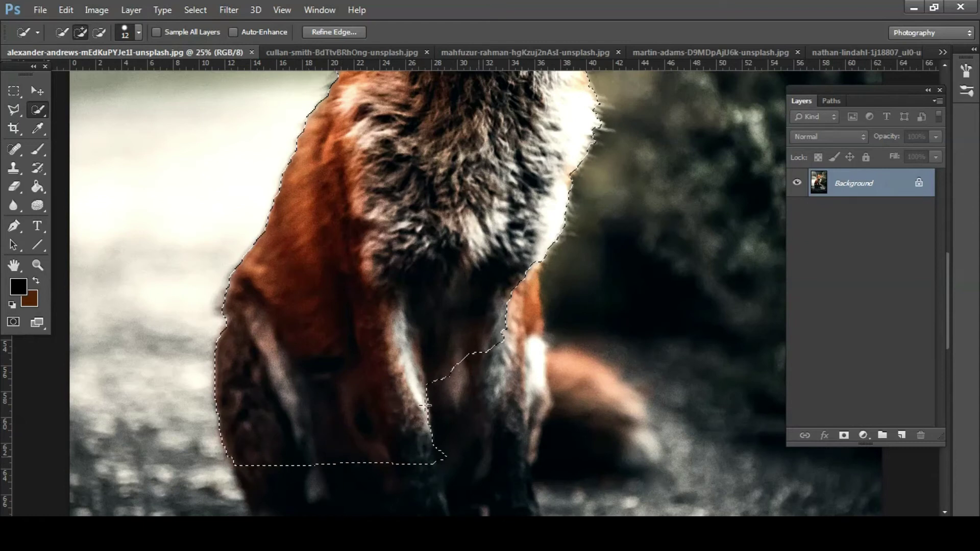
scroll(428, 396, "down", 1)
scroll(428, 396, "down", 1)
scroll(490, 299, "up", 1)
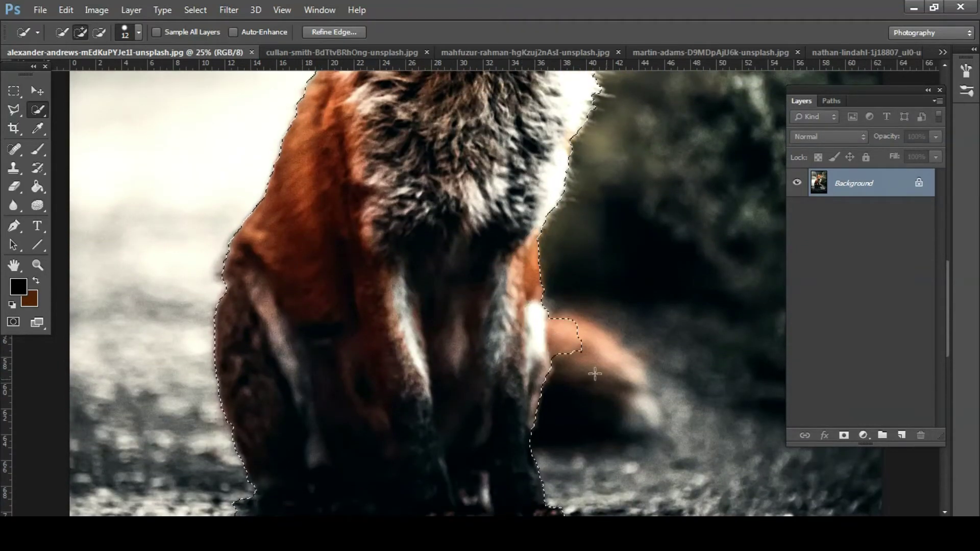
left_click_drag(626, 403, 623, 383)
scroll(459, 376, "down", 1)
Step: Subtract the ground around the feet and rear leg, then unlock the background as Layer 0
left_click(99, 31)
mouse_move(251, 449)
left_mouse_down()
mouse_move(284, 466)
mouse_move(400, 482)
mouse_move(259, 473)
left_mouse_up()
left_click_drag(227, 437, 495, 498)
mouse_move(575, 365)
left_mouse_down()
mouse_move(565, 393)
mouse_move(617, 389)
left_mouse_up()
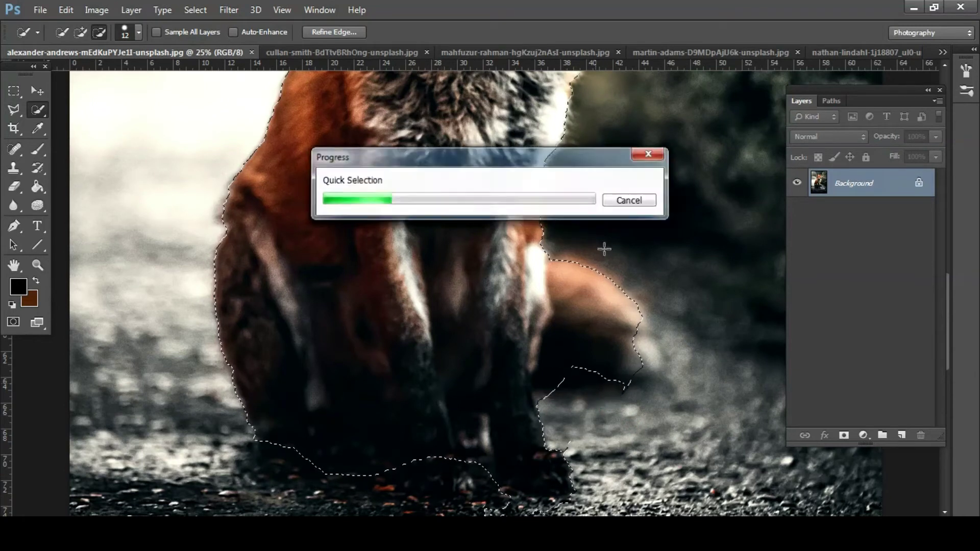
left_click(37, 91)
Step: Refine the selection edge, cleaning the grey fringe between the fox's ears
key("ctrl+minus")
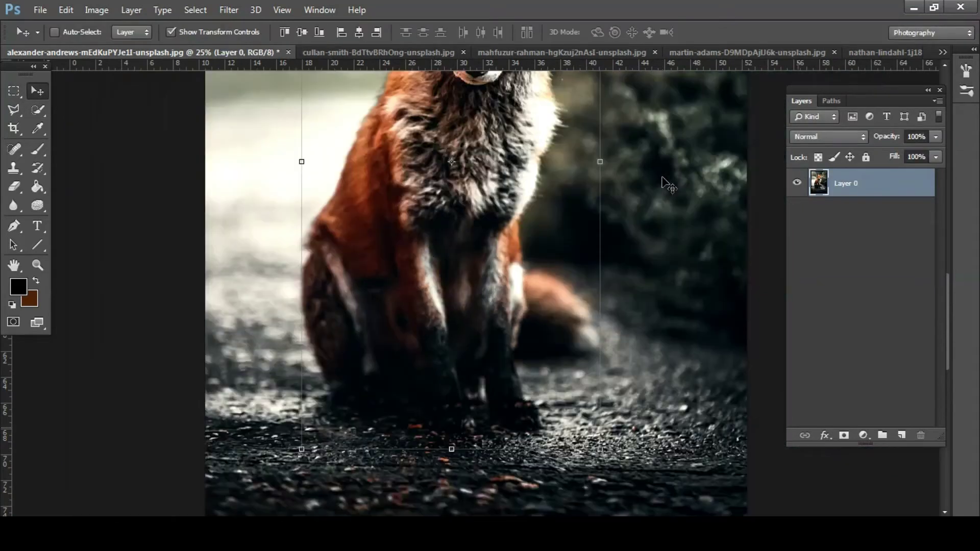
scroll(464, 255, "up", 3)
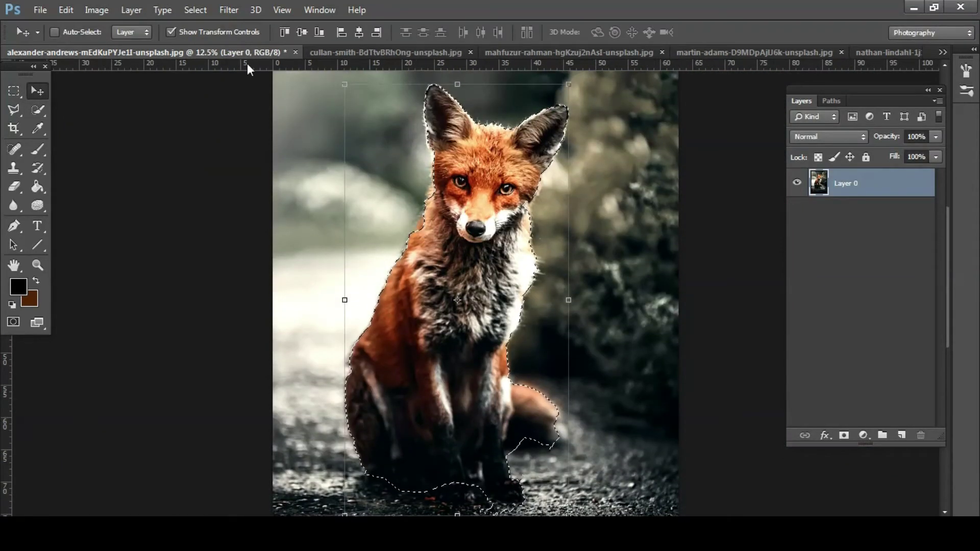
key("l")
left_click(284, 32)
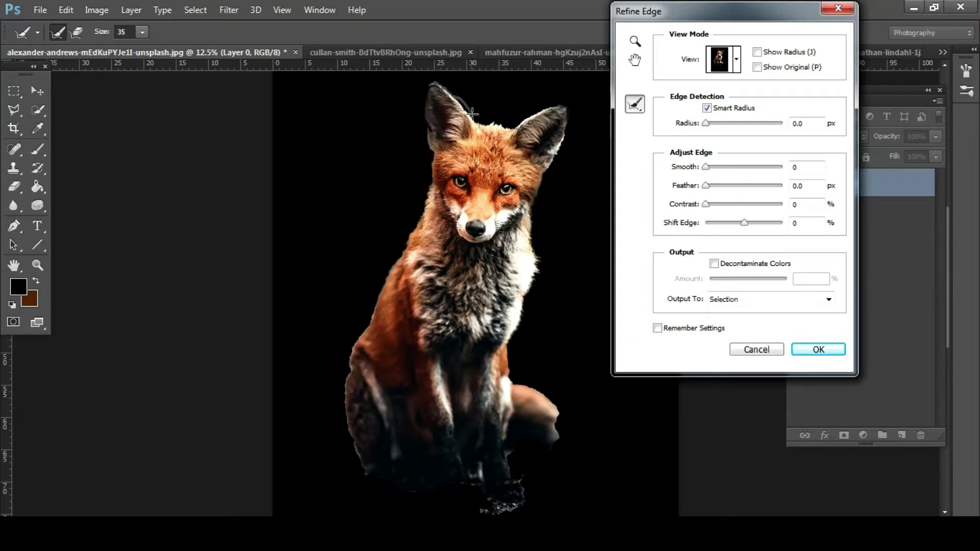
left_click_drag(532, 118, 544, 112)
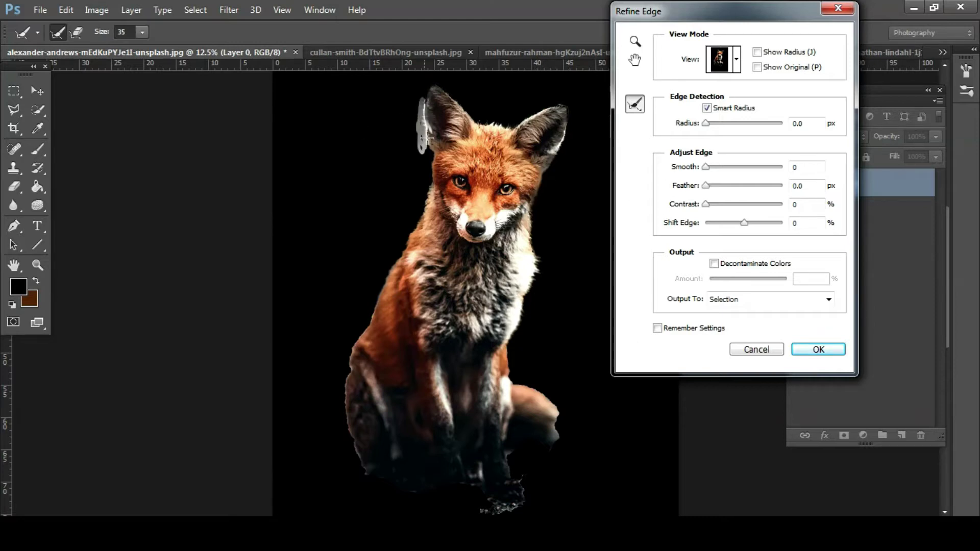
left_click(808, 352)
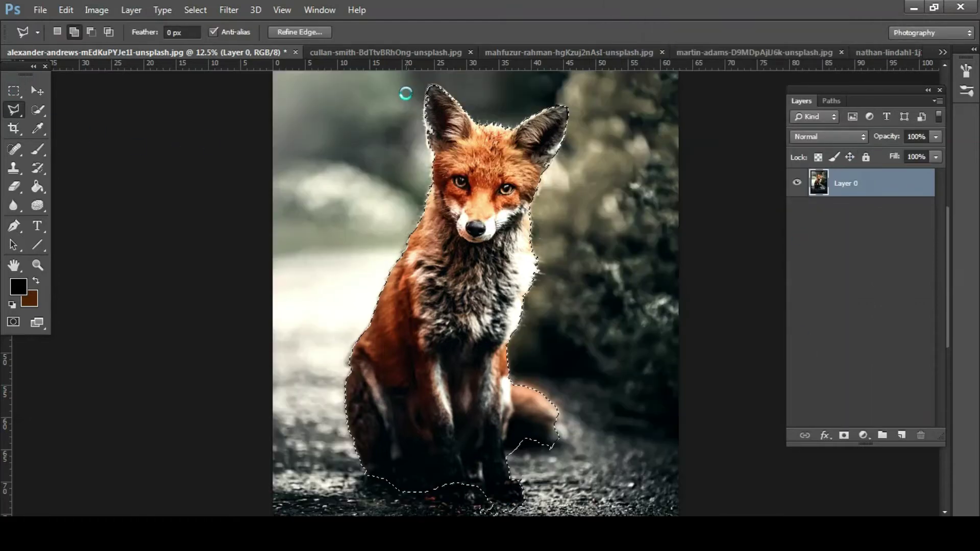
Step: Copy the selected fox onto a new layer with Layer via Copy
left_click(38, 109)
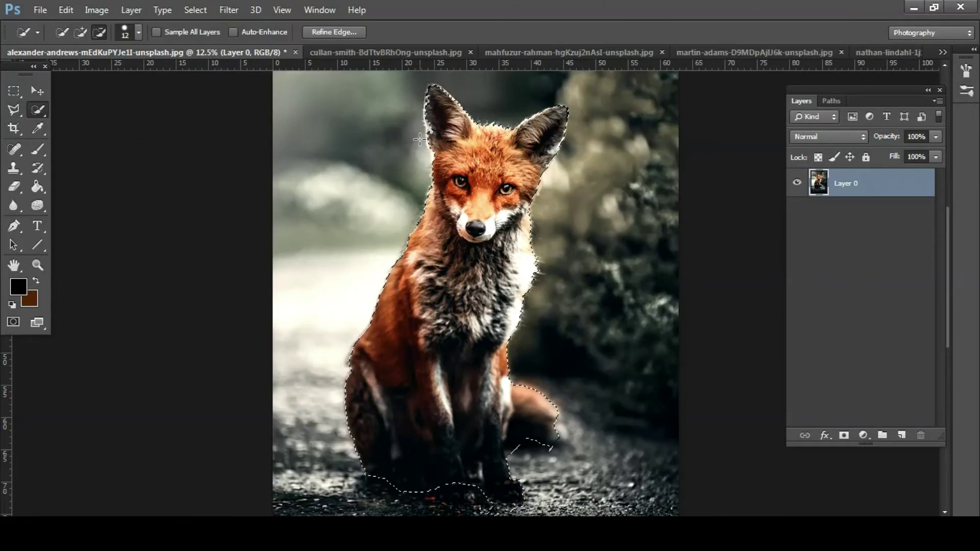
key("ctrl+plus")
key("ctrl+plus")
key("ctrl+plus")
scroll(359, 118, "up", 2)
scroll(359, 117, "up", 6)
scroll(359, 118, "up", 2)
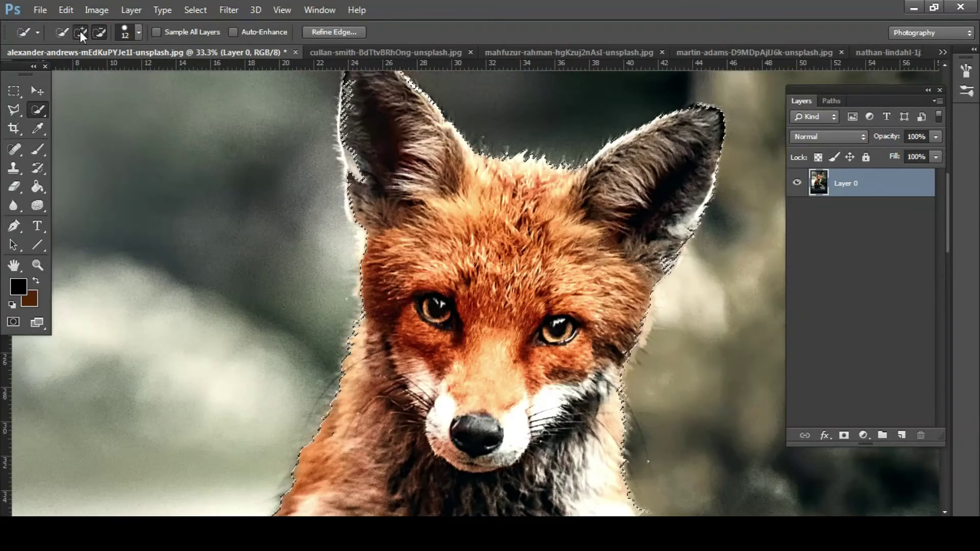
scroll(362, 179, "up", 1)
key("l")
right_click(449, 204)
left_click(486, 341)
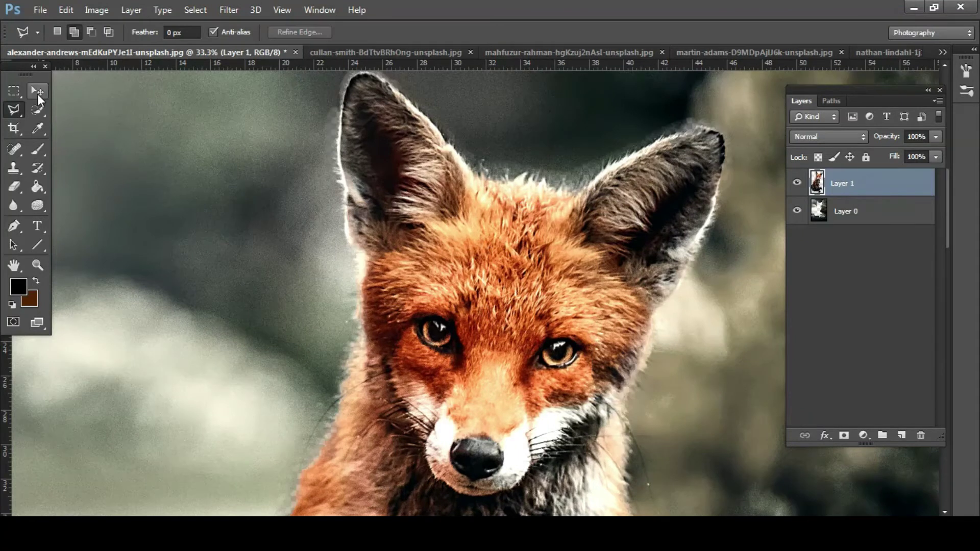
Step: Zoom out and toggle the original photo layer's visibility to check the cut-out
left_click(37, 92)
key("ctrl+minus")
key("ctrl+minus")
key("ctrl+minus")
key("ctrl+minus")
left_click(797, 211)
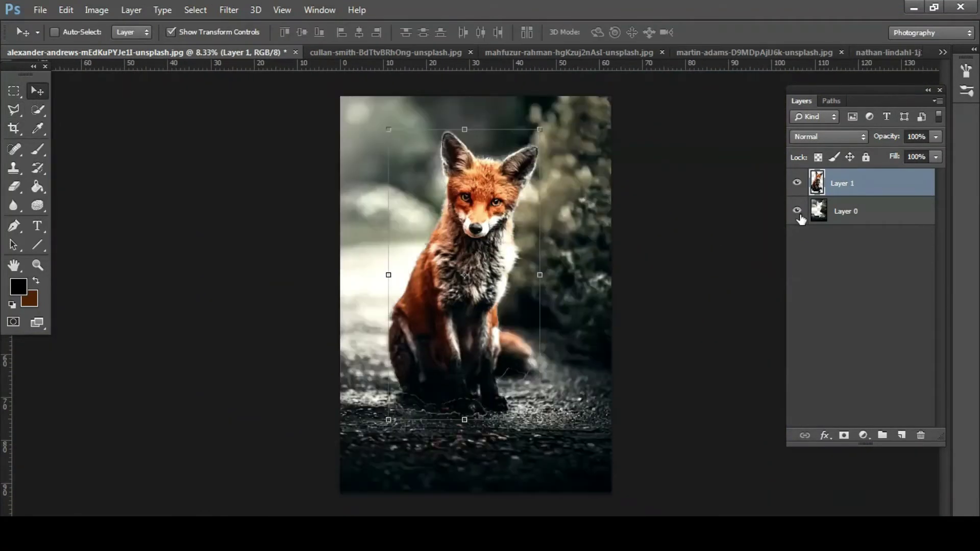
Step: Drag the cut-out fox into the composite, shrinking and positioning it on the canvas
left_click_drag(431, 225, 417, 54)
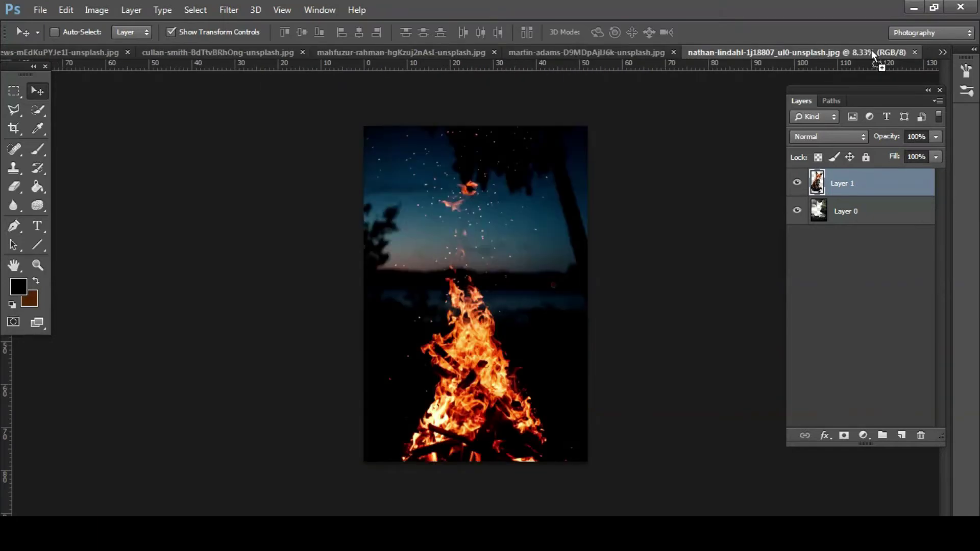
mouse_move(417, 54)
left_mouse_down()
mouse_move(675, 181)
mouse_move(679, 194)
left_mouse_up()
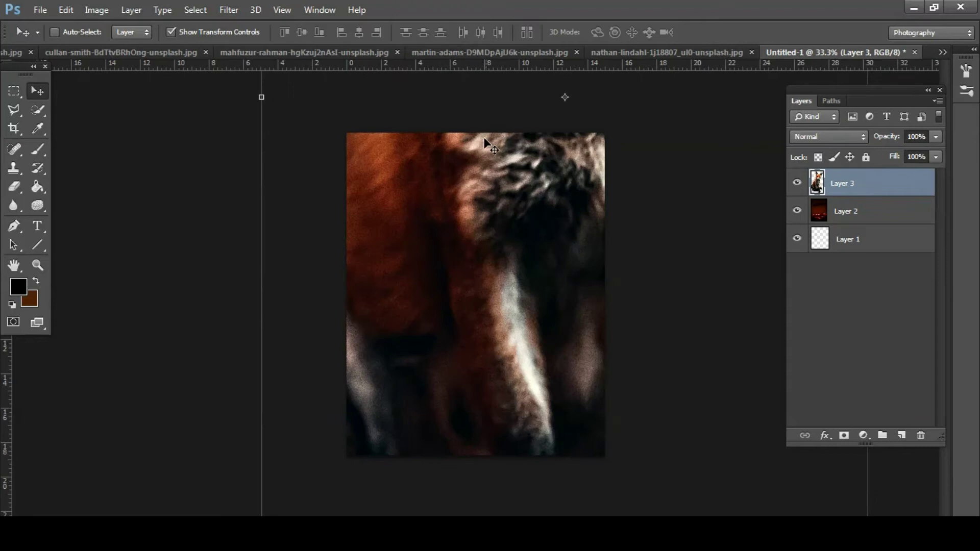
key("ctrl+minus")
key("ctrl+minus")
key("ctrl+minus")
key("ctrl+minus")
key("ctrl+minus")
left_click_drag(436, 147, 512, 295)
left_click_drag(531, 332, 475, 296)
key("Return")
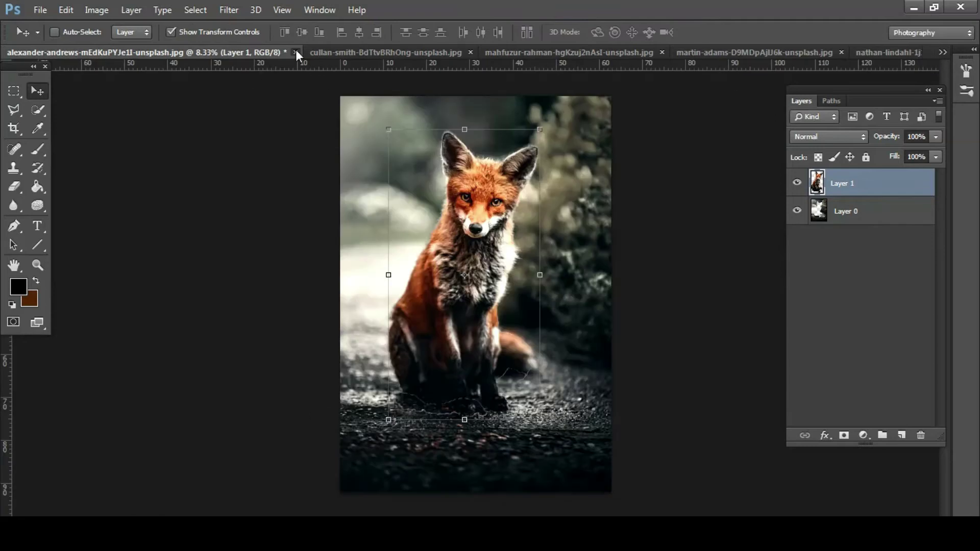
Step: Close the fox photo, then bring the fire photo into the composite and close it
left_click(296, 52)
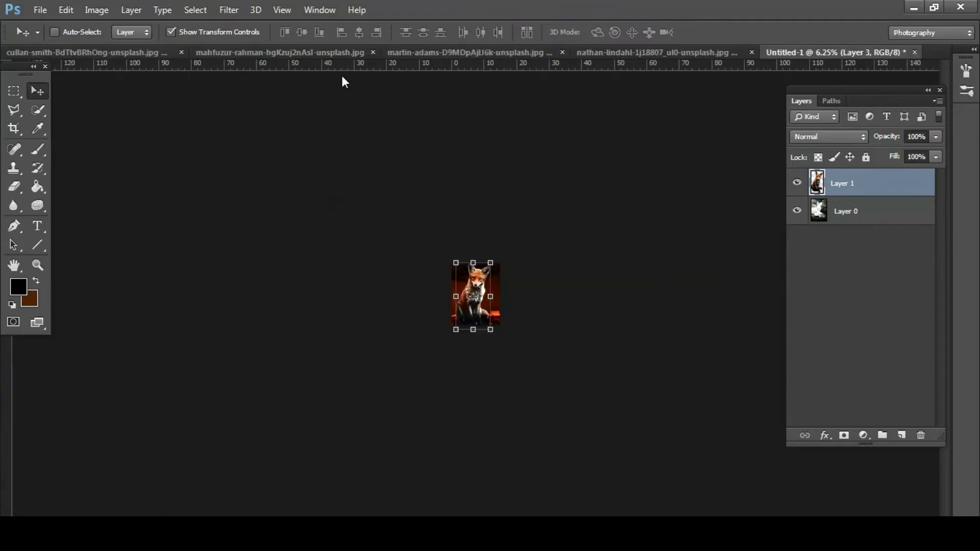
left_click(921, 181)
key("Return")
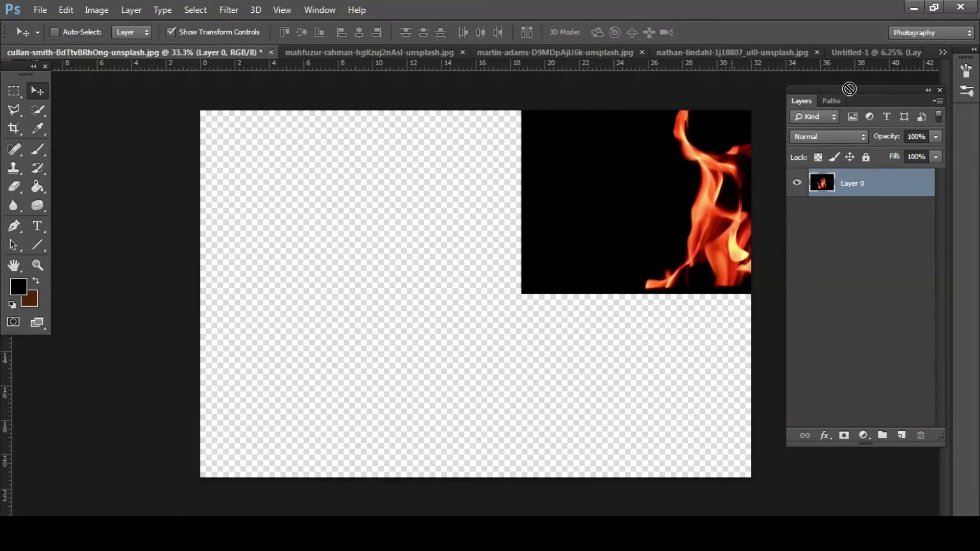
left_click_drag(475, 296, 463, 244)
left_click(115, 55)
left_click(271, 53)
Step: Bring the first flame image into the composite and close its photo without saving
left_click(470, 207)
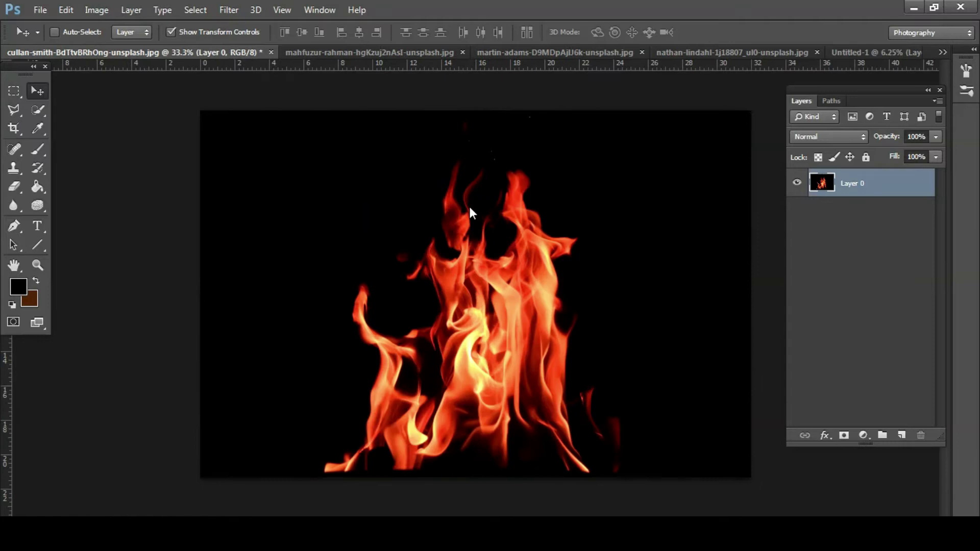
key("Return")
left_click_drag(474, 296, 442, 258)
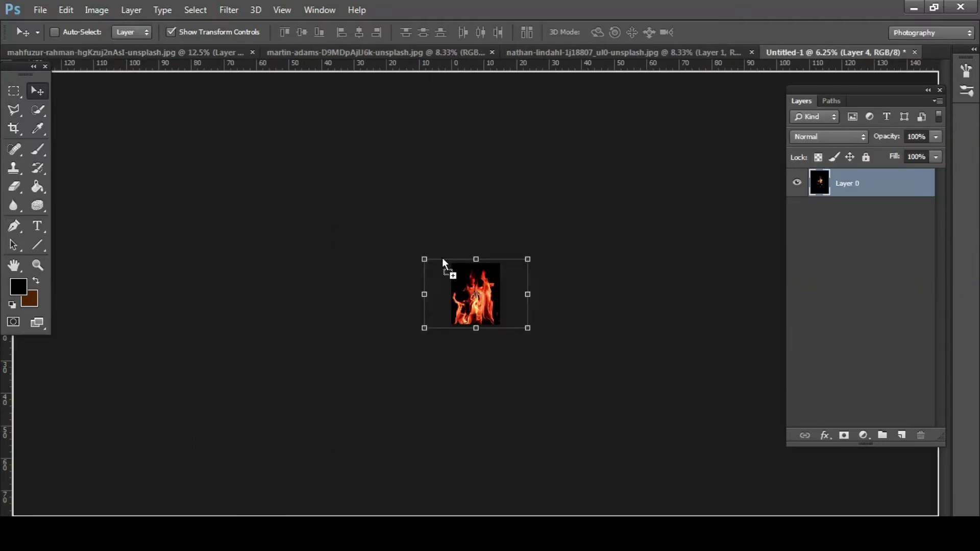
left_click(287, 52)
key("n")
Step: Bring the next flame image into the composite and close its photo without saving
left_click(116, 52)
double_click(920, 182)
key("Return")
mouse_move(528, 286)
left_mouse_down()
mouse_move(619, 53)
mouse_move(512, 309)
left_mouse_up()
left_click(124, 53)
left_click(275, 52)
key("n")
Step: Delete the extra fox layer, bring the campfire image in, and close it without saving
left_click(199, 55)
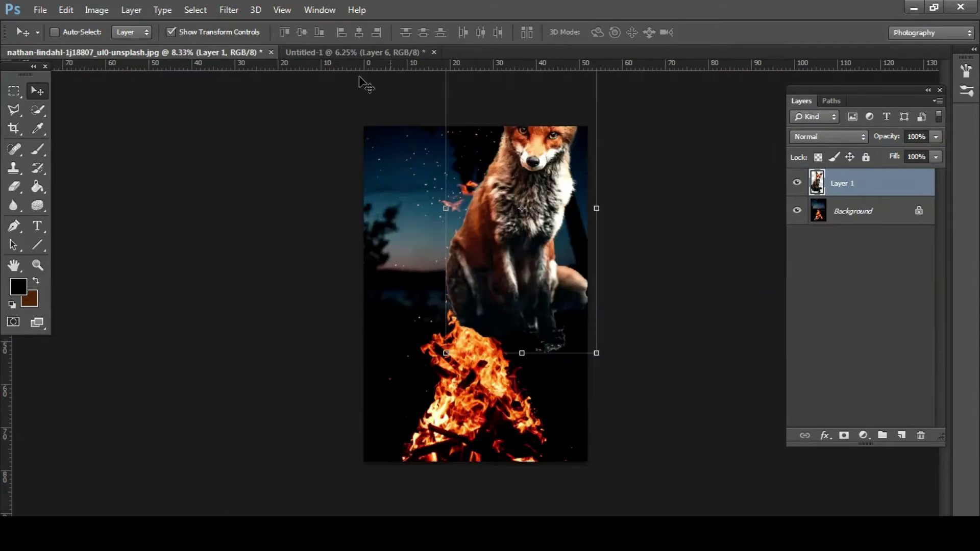
left_click(917, 437)
left_click(471, 239)
double_click(853, 183)
left_click(596, 173)
left_click_drag(409, 332, 440, 236)
left_click(271, 52)
key("n")
Step: Shrink the campfire image to about a third and hide its layer
left_click_drag(395, 122, 442, 263)
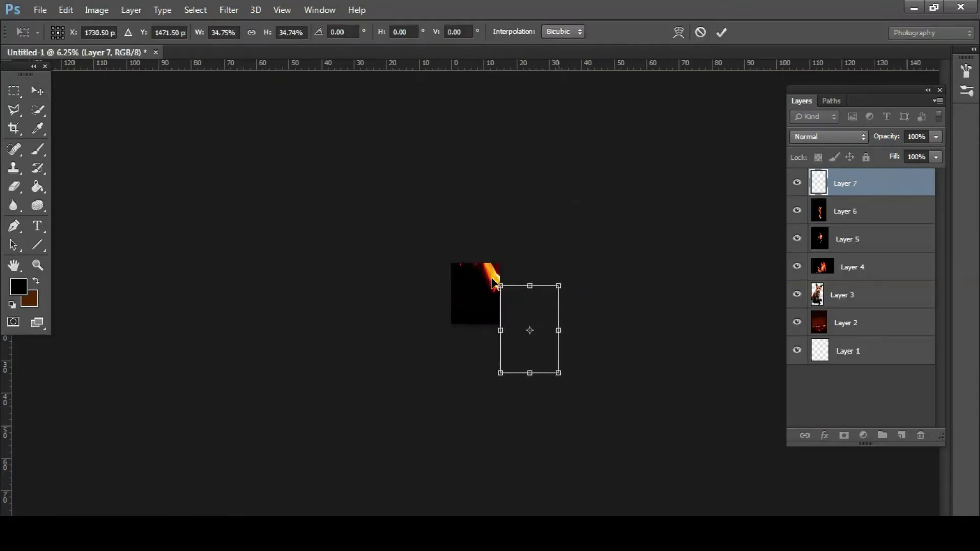
left_click(37, 90)
left_click(436, 212)
Step: Shrink and reposition the slim flame layer, then add an empty layer group
left_click(797, 182)
left_click(845, 210)
left_click_drag(564, 315, 455, 158)
mouse_move(420, 112)
left_mouse_down()
mouse_move(508, 236)
mouse_move(483, 281)
left_mouse_up()
left_click(38, 90)
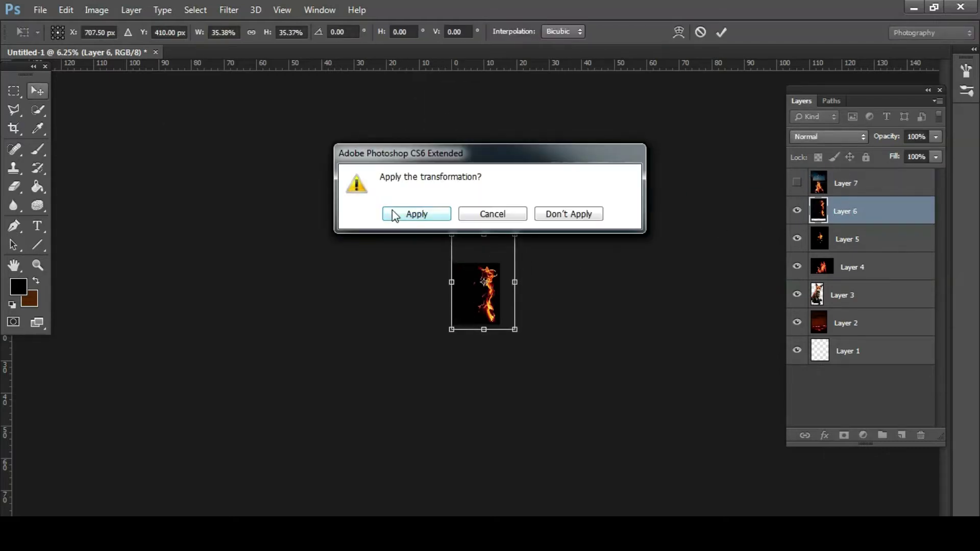
left_click(416, 212)
left_click(847, 184)
left_click(882, 435)
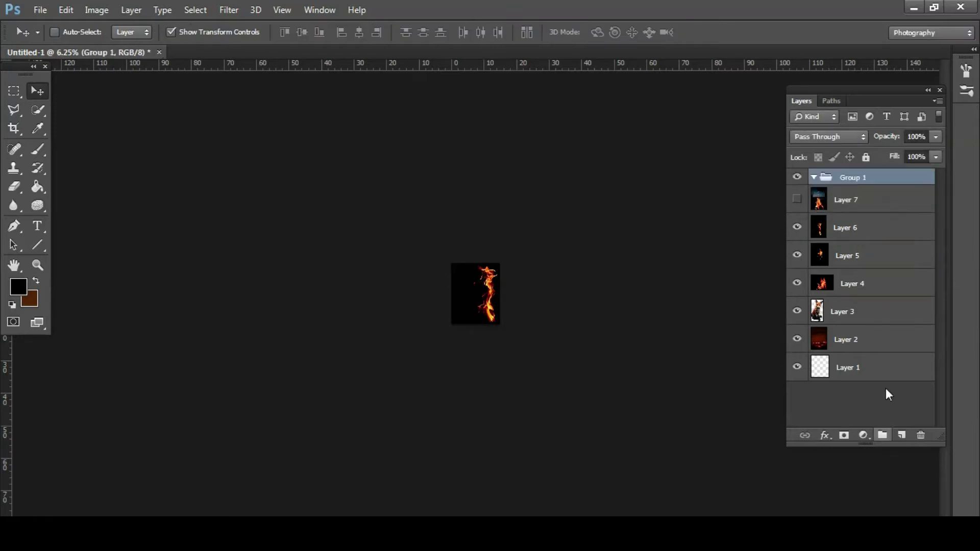
Step: Move the slim flame and another flame layer into the new group
double_click(883, 181)
key("Escape")
left_click_drag(856, 236, 847, 184)
left_click(814, 177)
mouse_move(847, 228)
left_mouse_down()
mouse_move(847, 184)
mouse_move(858, 197)
left_mouse_up()
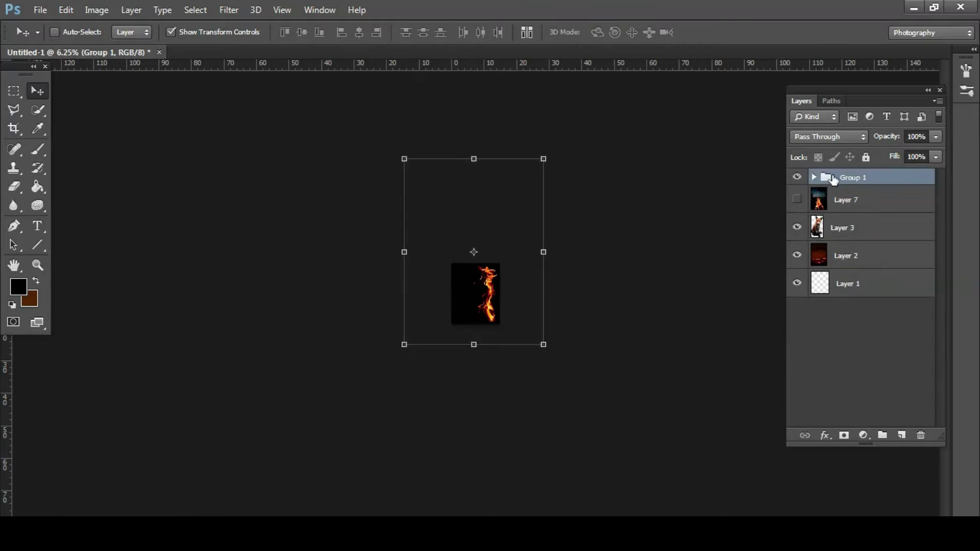
Step: Rename the group FIRE and hide it, then show the campfire layer below the fox
double_click(833, 179)
key("Escape")
right_click(824, 179)
left_click(748, 424)
left_click(796, 177)
left_click(796, 198)
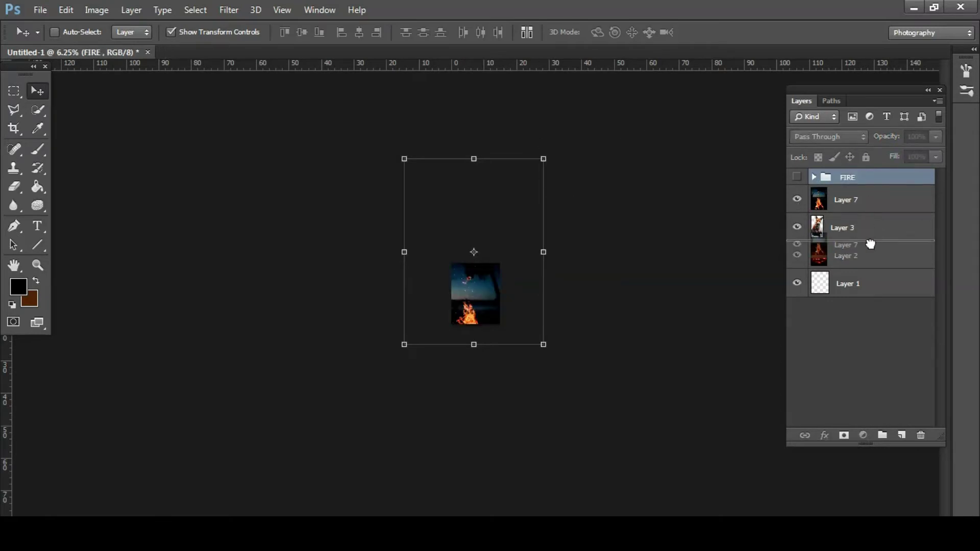
left_click_drag(848, 199, 876, 240)
Step: Enlarge the campfire image past the canvas top and widen it to the left
key("ctrl+plus")
key("ctrl+plus")
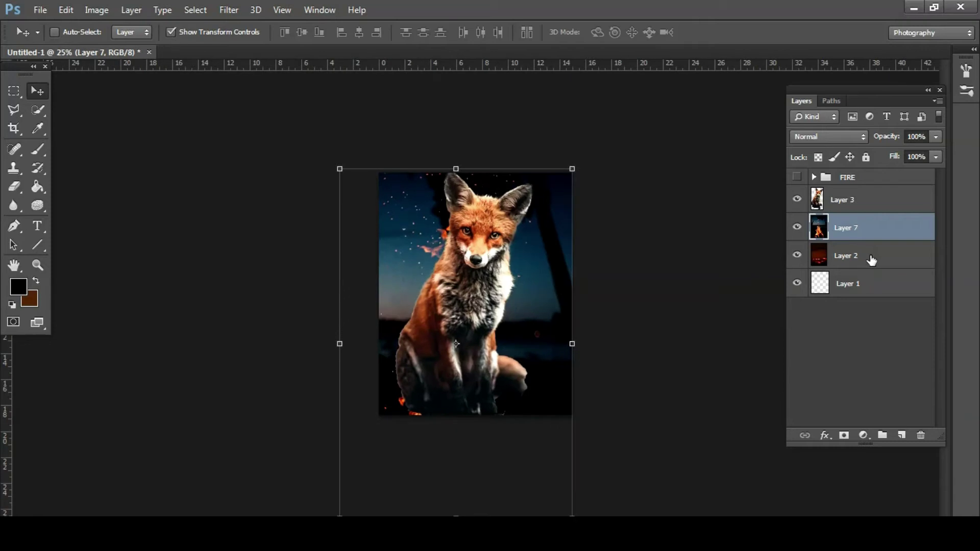
left_click(796, 200)
left_click_drag(339, 168, 405, 258)
left_click_drag(481, 287, 470, 199)
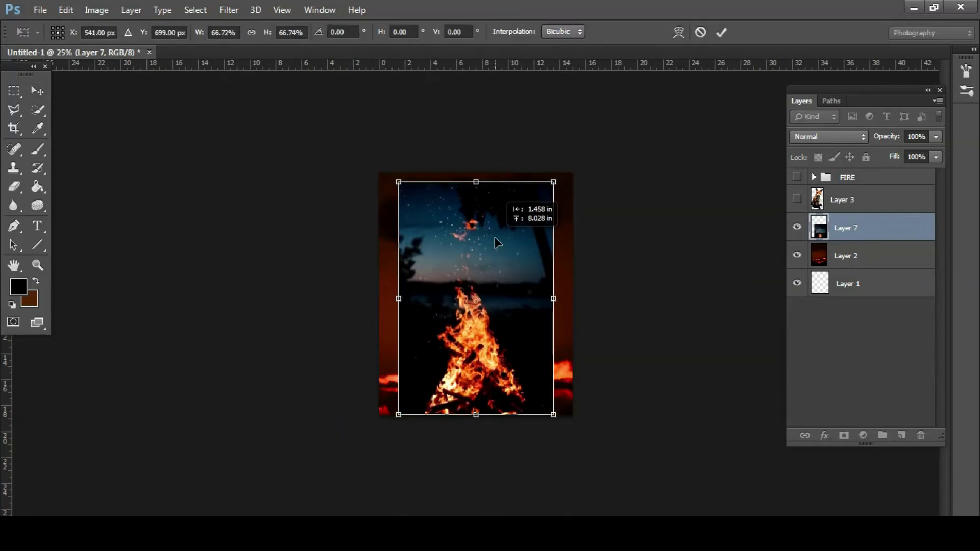
mouse_move(553, 417)
left_mouse_down()
mouse_move(564, 284)
mouse_move(580, 275)
left_mouse_up()
left_click_drag(383, 276, 366, 276)
key("Return")
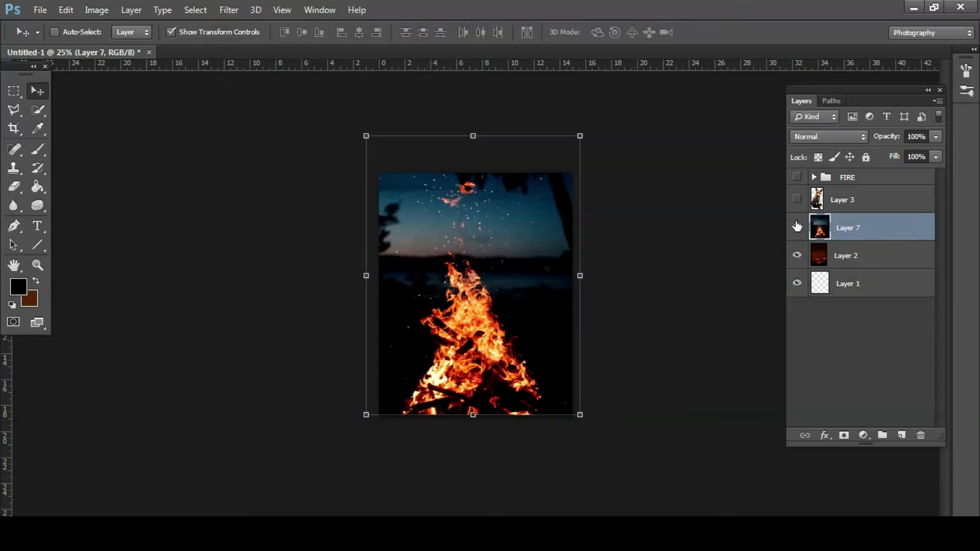
Step: Move the red sky image up and right, then nudge the fox up slightly
left_click(797, 227)
left_click(844, 255)
left_click_drag(492, 378, 497, 362)
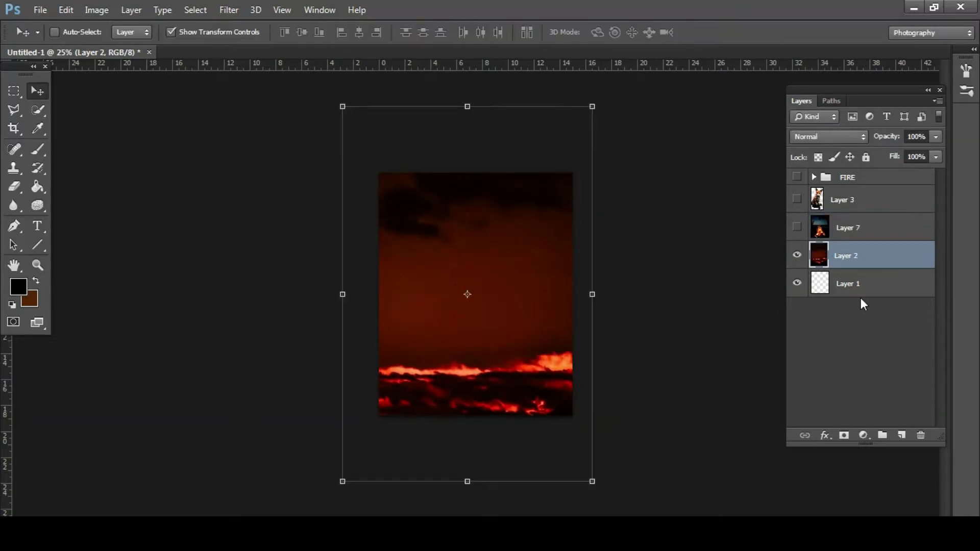
left_click_drag(536, 418, 542, 390)
left_click(797, 227)
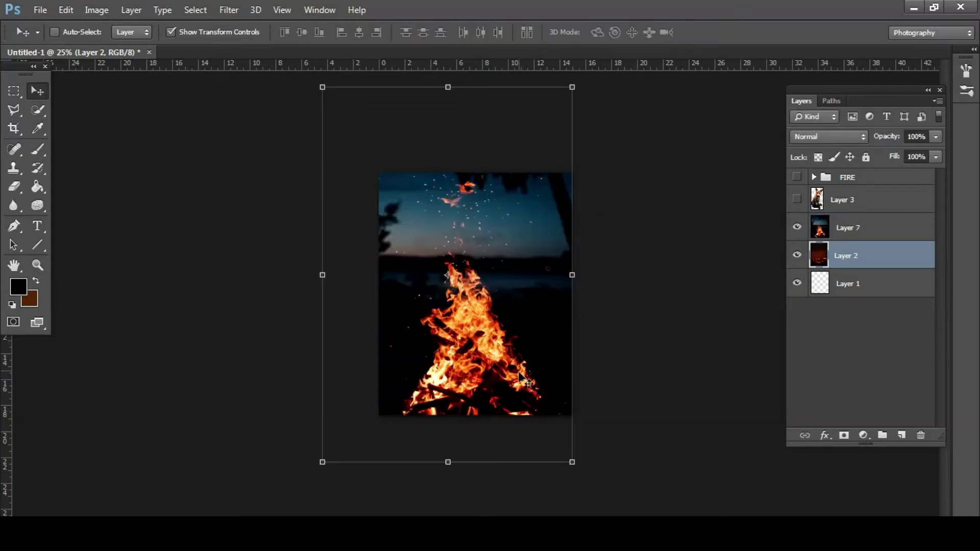
left_click(797, 199)
left_click(842, 199)
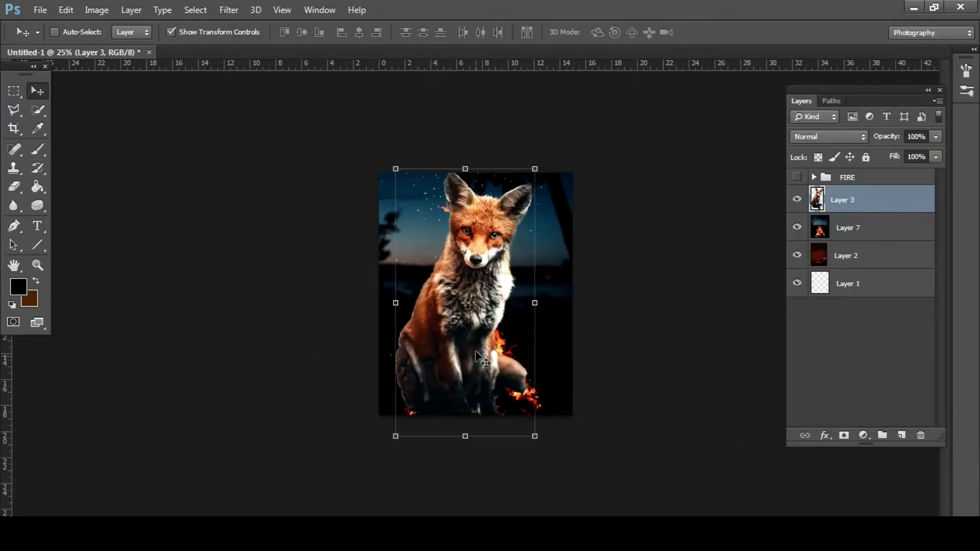
left_click_drag(477, 336, 479, 328)
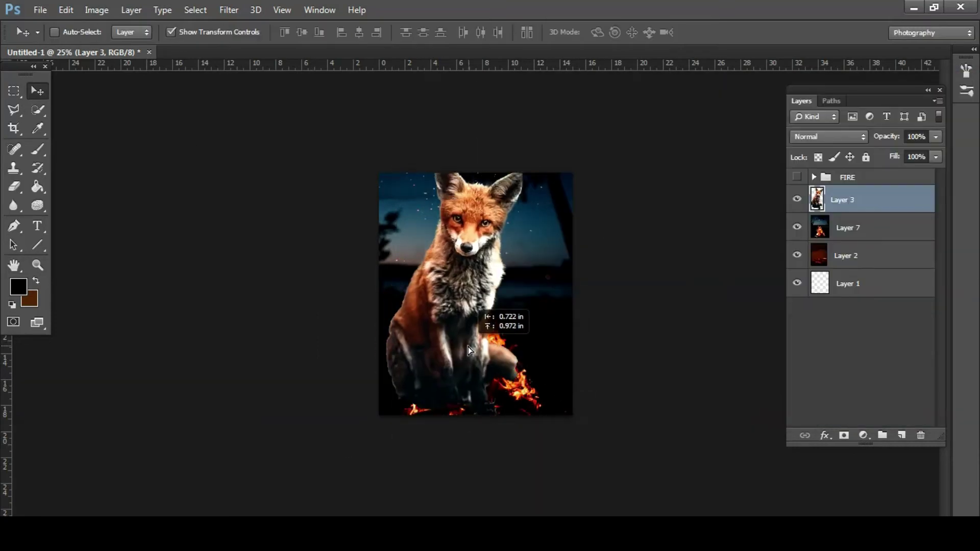
Step: Set the red sky and campfire layers to Screen blending and reposition the campfire
left_click(842, 260)
left_click(861, 137)
left_click(809, 250)
left_click(847, 227)
left_click(828, 137)
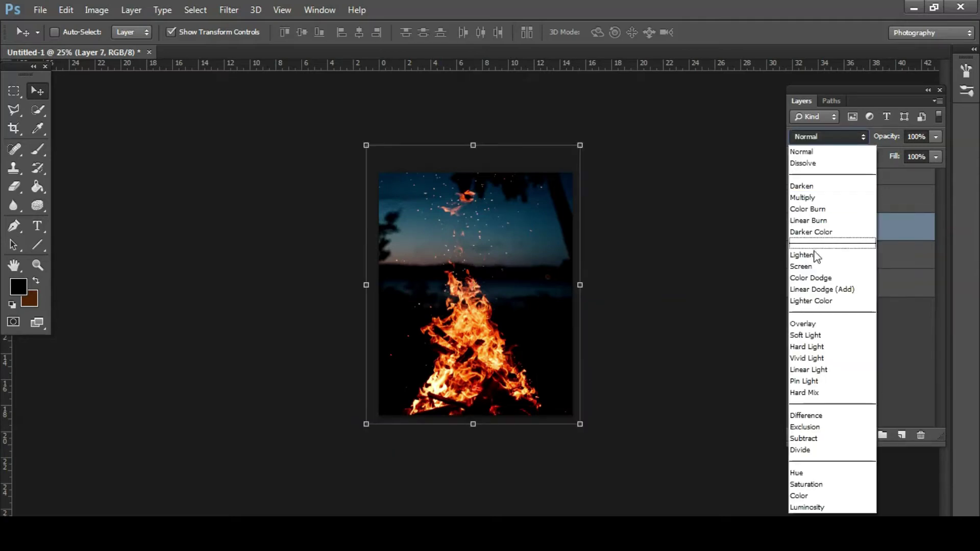
left_click(812, 269)
mouse_move(497, 361)
left_mouse_down()
mouse_move(500, 378)
mouse_move(388, 387)
mouse_move(494, 384)
left_mouse_up()
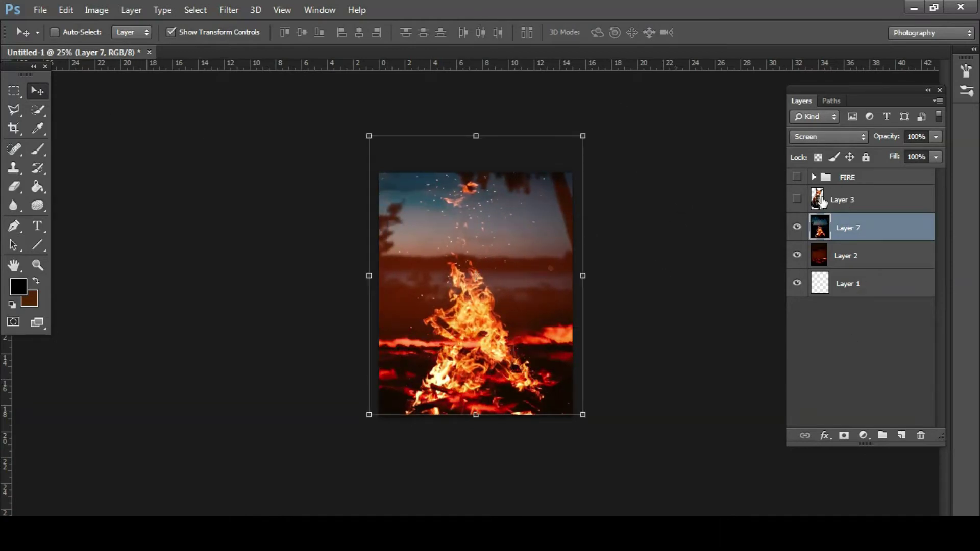
Step: Add a layer mask to the campfire and set up a brush at 20% opacity with lower flow
left_click(844, 435)
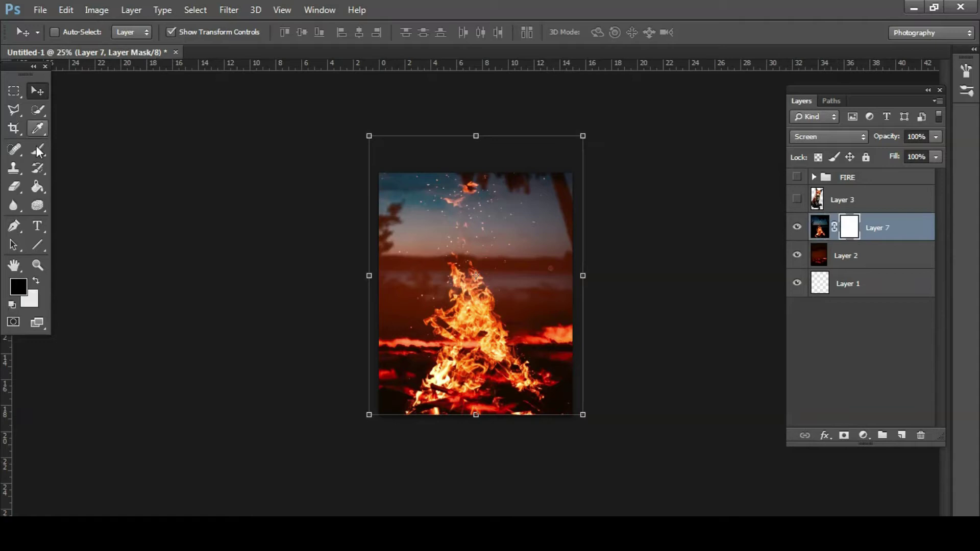
left_click(37, 149)
left_click(73, 33)
left_click_drag(299, 34, 295, 47)
left_click(392, 33)
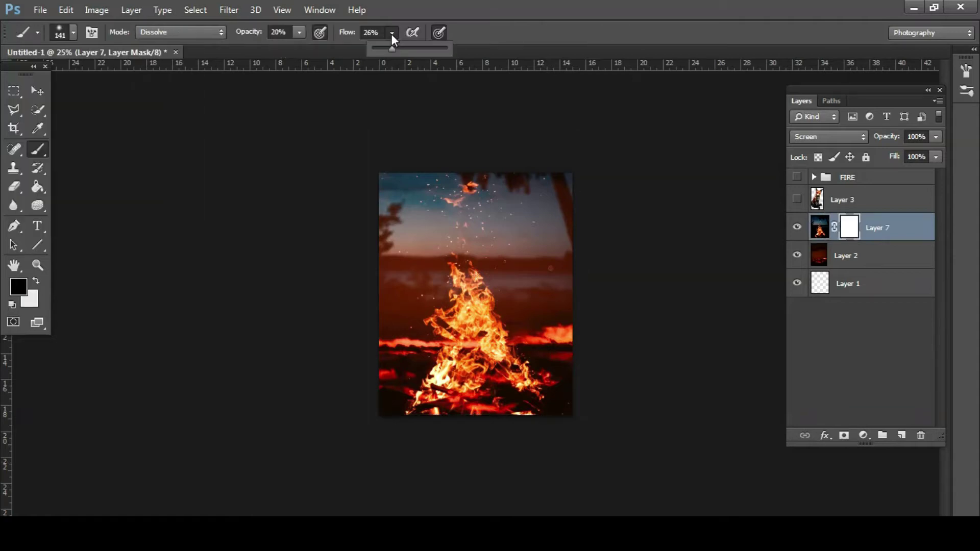
left_click(393, 280)
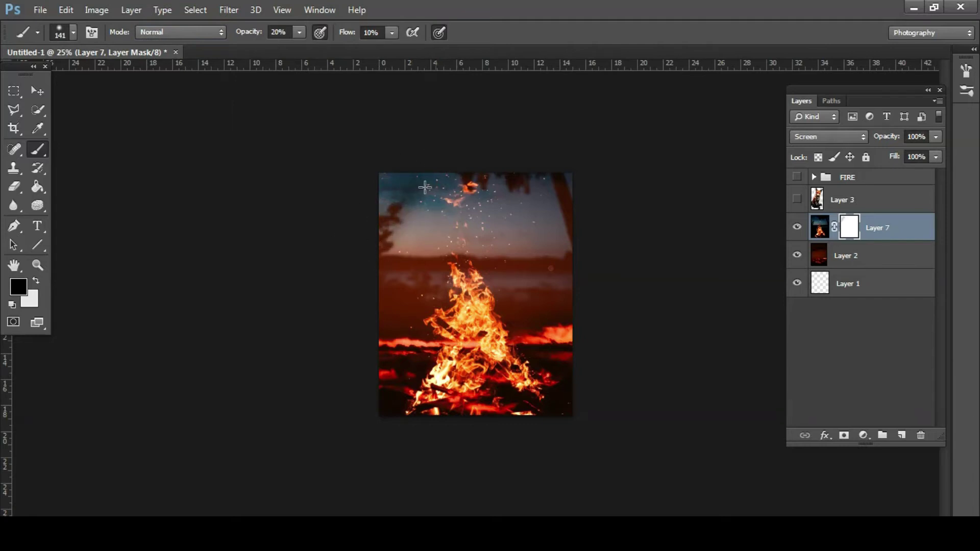
Step: Paint white over the upper-left sky on the campfire mask at full opacity and flow
left_click(18, 287)
left_click(746, 158)
mouse_move(300, 32)
left_mouse_down()
mouse_move(364, 48)
mouse_move(459, 49)
left_mouse_up()
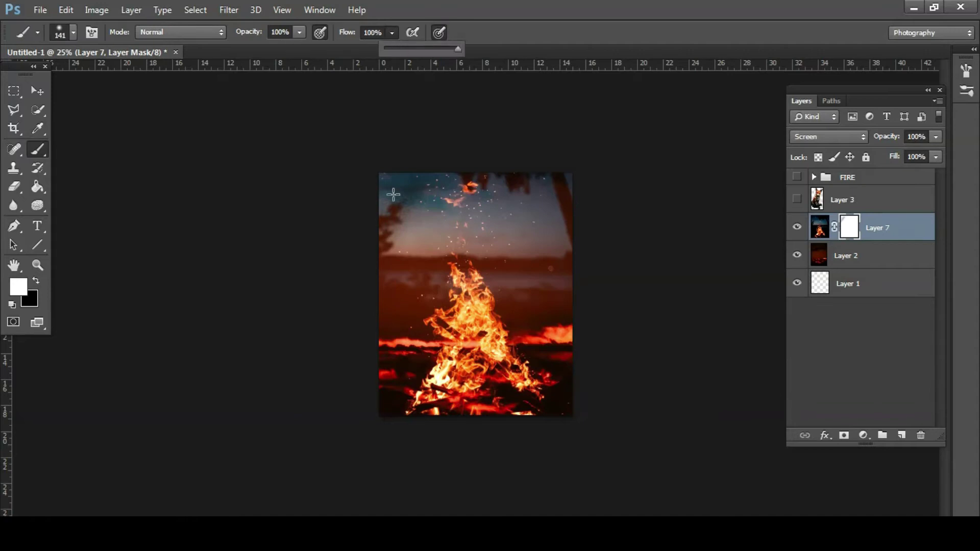
left_click_drag(394, 194, 374, 254)
Step: Show the fox layer, add a mask, then unlink and delete that mask without applying it
key("v")
left_click(796, 199)
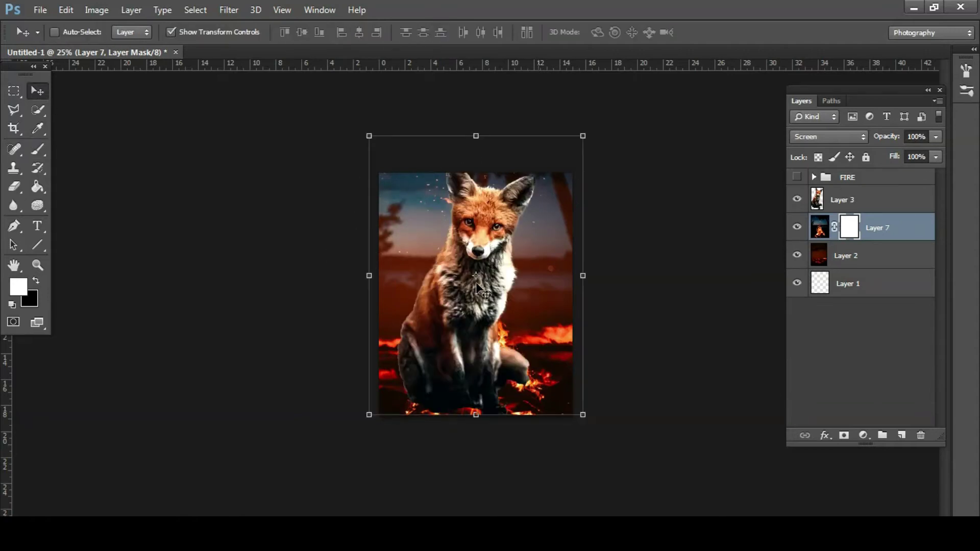
left_click(868, 199)
left_click(844, 434)
left_click(816, 201)
right_click(816, 204)
key("Escape")
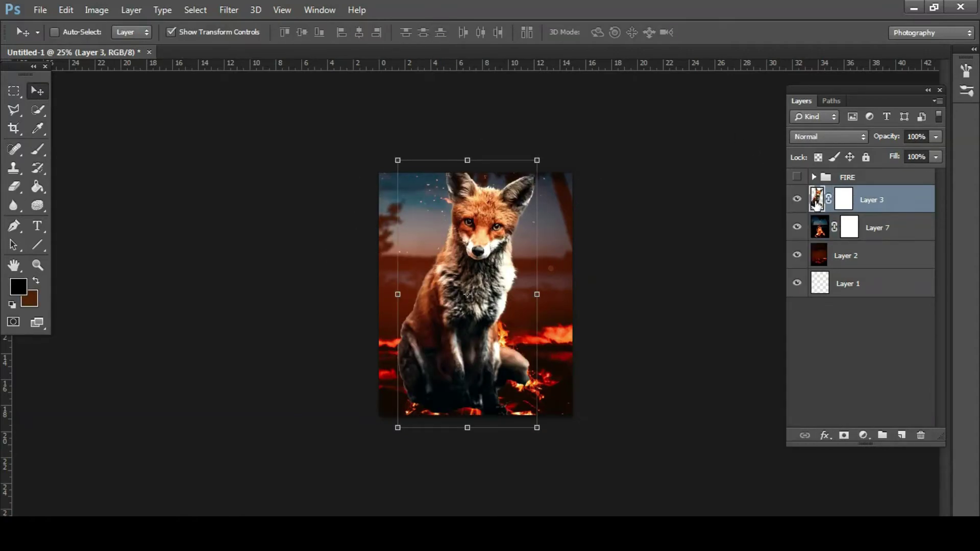
left_click(828, 203)
right_click(843, 199)
left_click(799, 226)
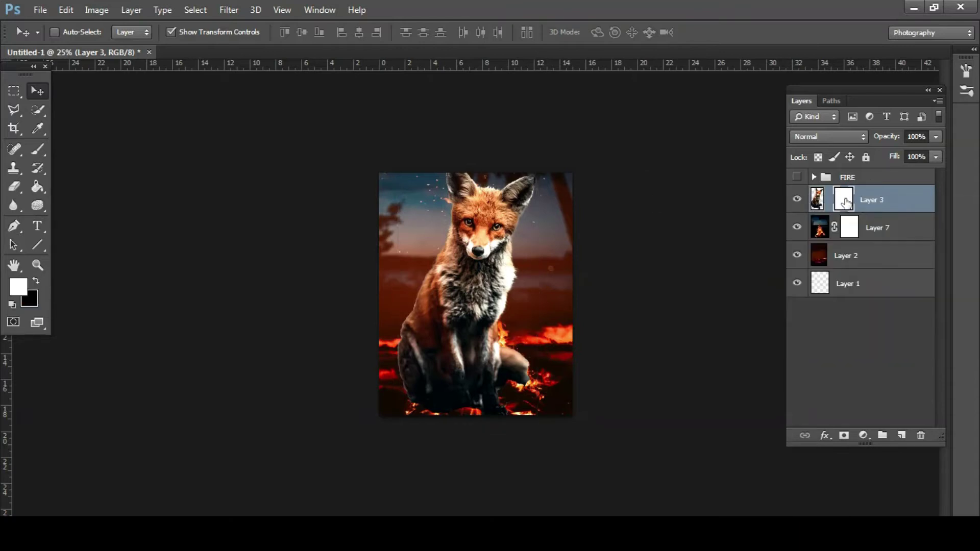
left_click(531, 214)
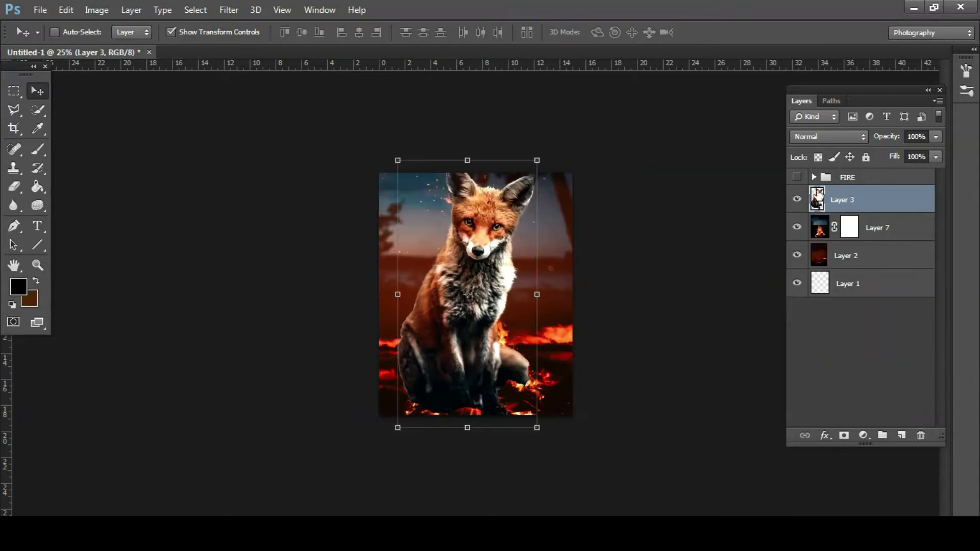
Step: Duplicate the fox layer and give the copy a blank layer mask
right_click(862, 200)
left_click(604, 126)
key("Return")
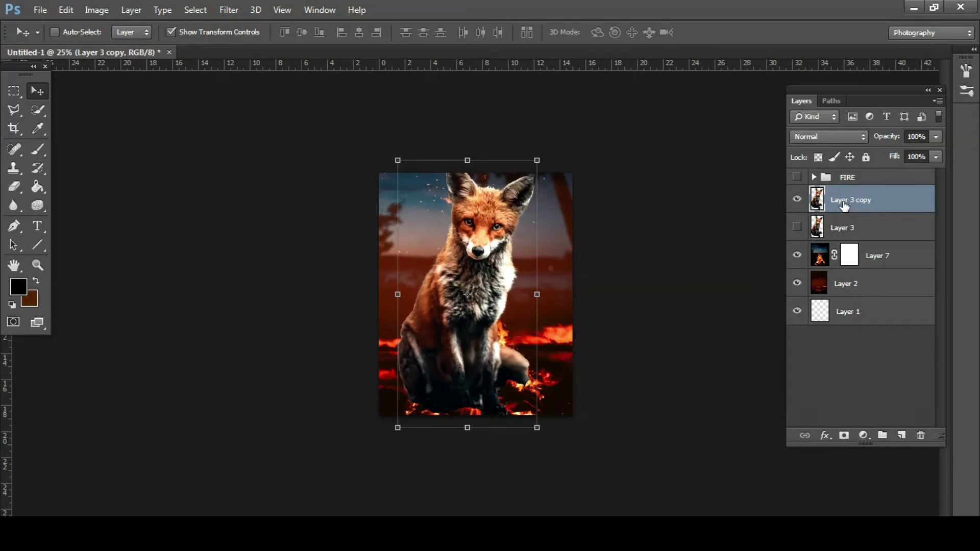
left_click(843, 435)
Step: Shrink the fox copy, rotate it about ten degrees into the flames, and restore 100% opacity
left_click_drag(527, 430, 533, 397)
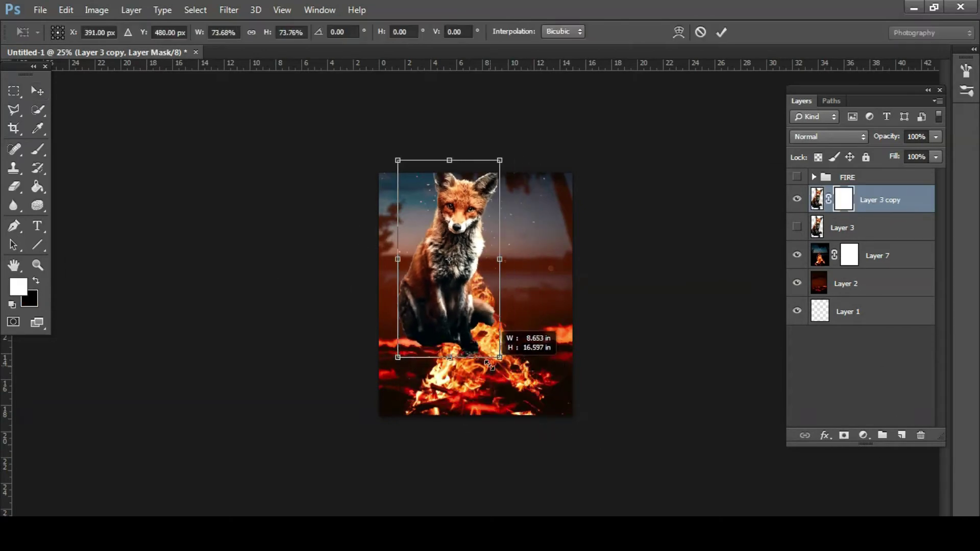
mouse_move(936, 137)
left_mouse_down()
mouse_move(887, 156)
mouse_move(911, 153)
left_mouse_up()
left_click_drag(478, 387, 475, 396)
left_click_drag(498, 171, 475, 178)
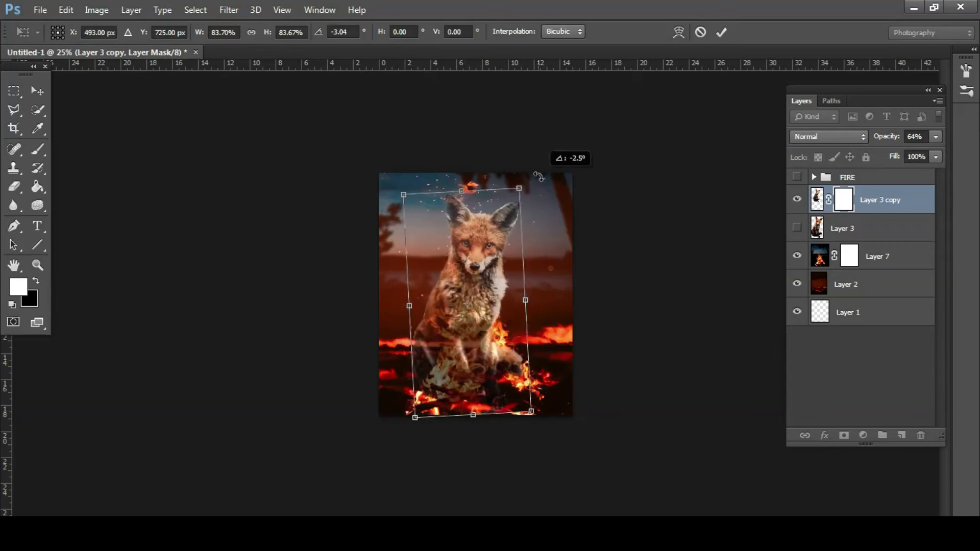
left_click_drag(491, 365, 491, 371)
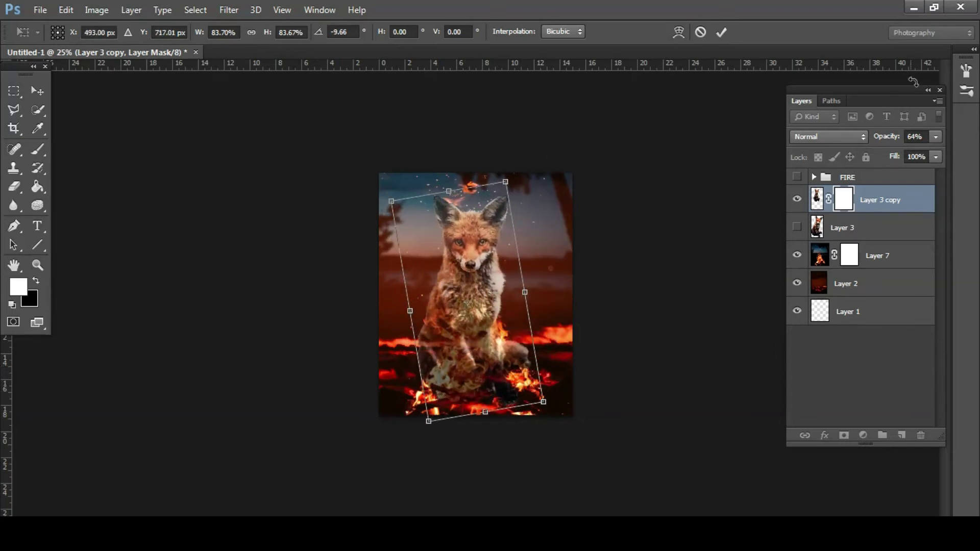
left_click(936, 136)
left_click_drag(930, 153, 943, 153)
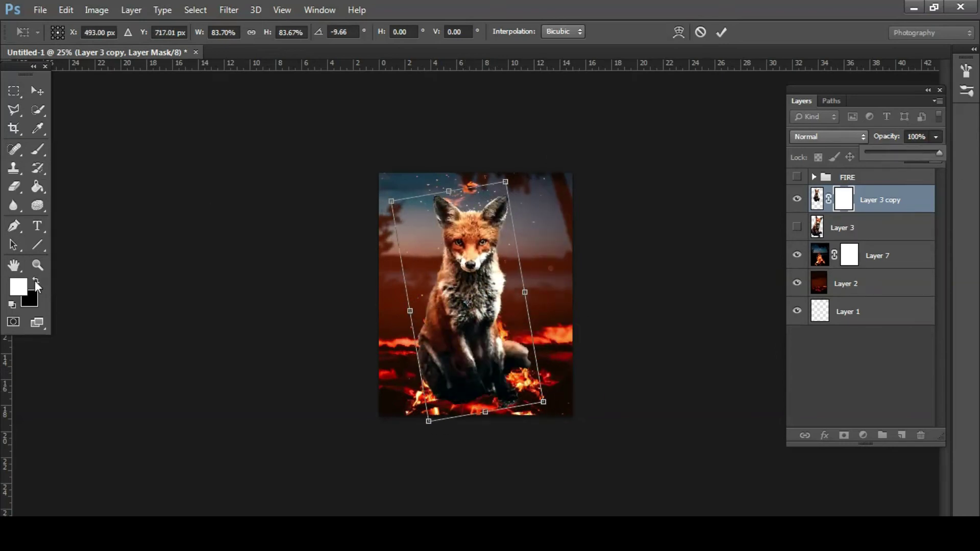
key("b")
key("Return")
Step: Paint black on the fox copy's mask so fire replaces its paws and lower body
key("x")
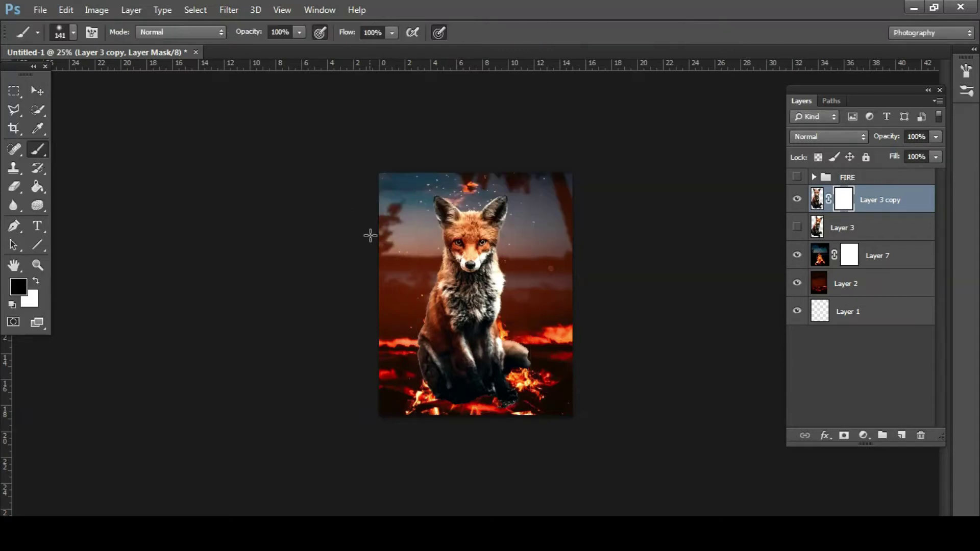
left_click(300, 31)
left_click_drag(392, 32, 357, 48)
mouse_move(455, 403)
left_mouse_down()
mouse_move(429, 370)
mouse_move(485, 403)
left_mouse_up()
scroll(428, 373, "up", 2)
scroll(421, 371, "down", 3)
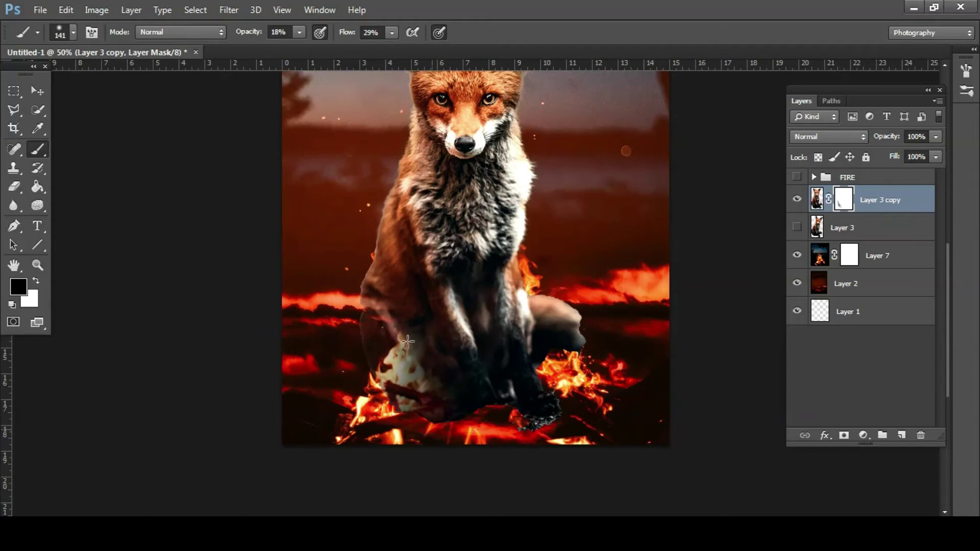
left_click_drag(555, 317, 525, 367)
left_click_drag(392, 40, 424, 40)
mouse_move(408, 357)
left_mouse_down()
mouse_move(367, 276)
mouse_move(382, 210)
mouse_move(419, 286)
mouse_move(581, 316)
mouse_move(449, 327)
mouse_move(528, 217)
mouse_move(400, 135)
left_mouse_up()
Step: Paint white with a smaller, low-flow brush to restore the fox's neck and chest fur
left_click(36, 280)
left_click_drag(393, 35, 353, 48)
left_click(73, 32)
left_click_drag(83, 74, 66, 74)
mouse_move(459, 199)
left_mouse_down()
mouse_move(430, 128)
mouse_move(493, 156)
mouse_move(511, 230)
left_mouse_up()
scroll(459, 230, "up", 3)
mouse_move(423, 229)
left_mouse_down()
mouse_move(404, 264)
mouse_move(510, 283)
left_mouse_up()
Step: Darken the white fringe on the fox's chest edge with black at 14% opacity, 27% flow
left_click(300, 33)
left_click_drag(297, 48, 278, 48)
left_click_drag(364, 47, 378, 49)
key("x")
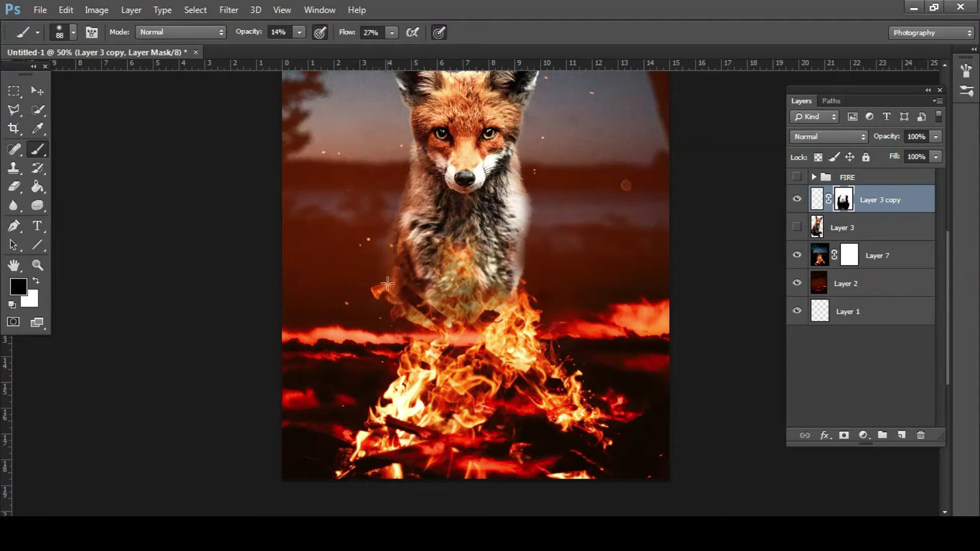
left_click_drag(524, 200, 521, 231)
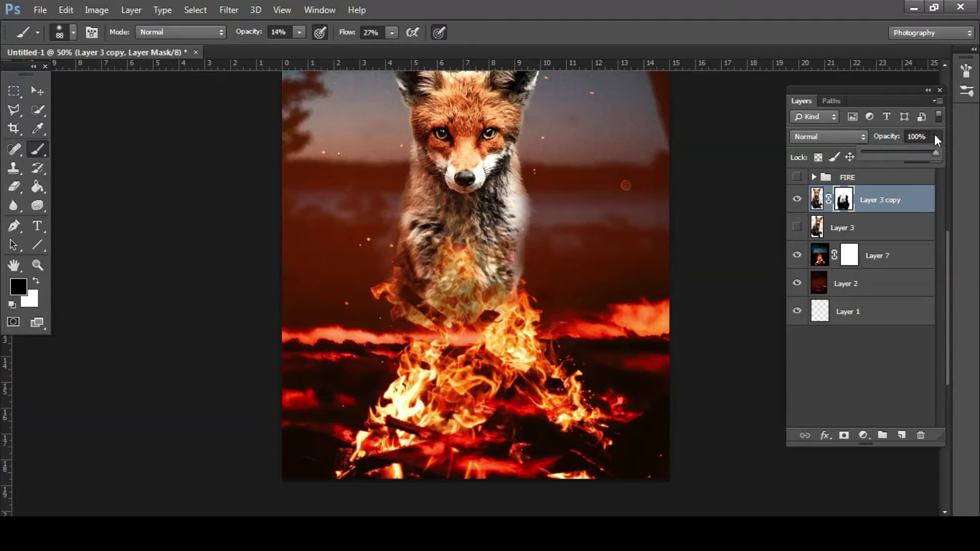
Step: Temporarily drop the fox copy to 56% opacity to check the blend, then return it to full
left_click(816, 200)
left_click(935, 137)
left_click_drag(938, 154, 903, 153)
left_click(843, 200)
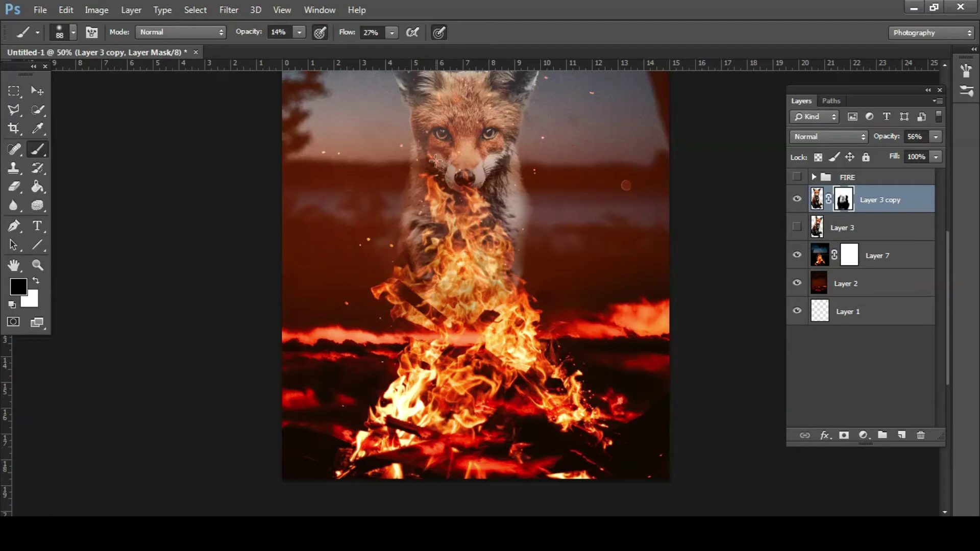
left_click(936, 136)
left_click_drag(906, 153, 939, 153)
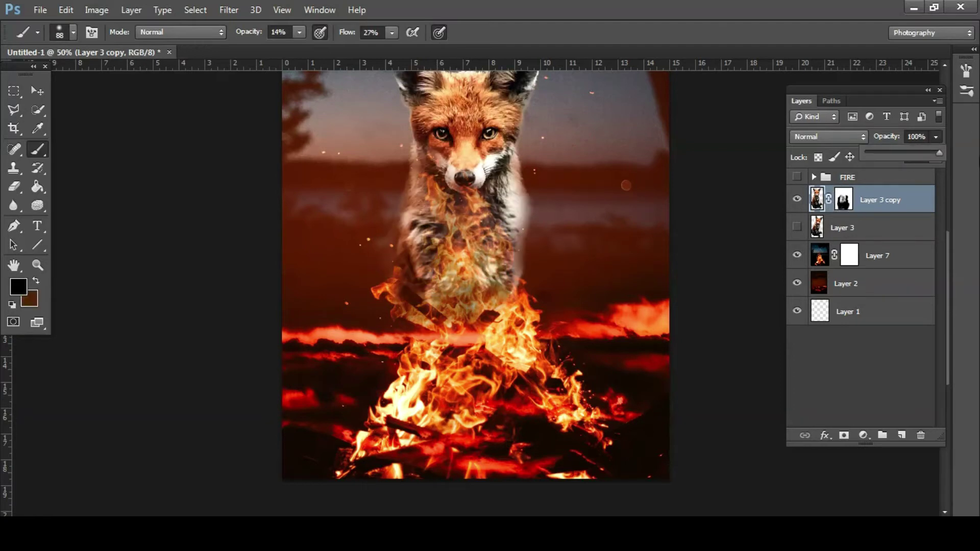
Step: Duplicate the fire layer (Layer 7) and place the copy above the fox copy
right_click(823, 262)
right_click(878, 255)
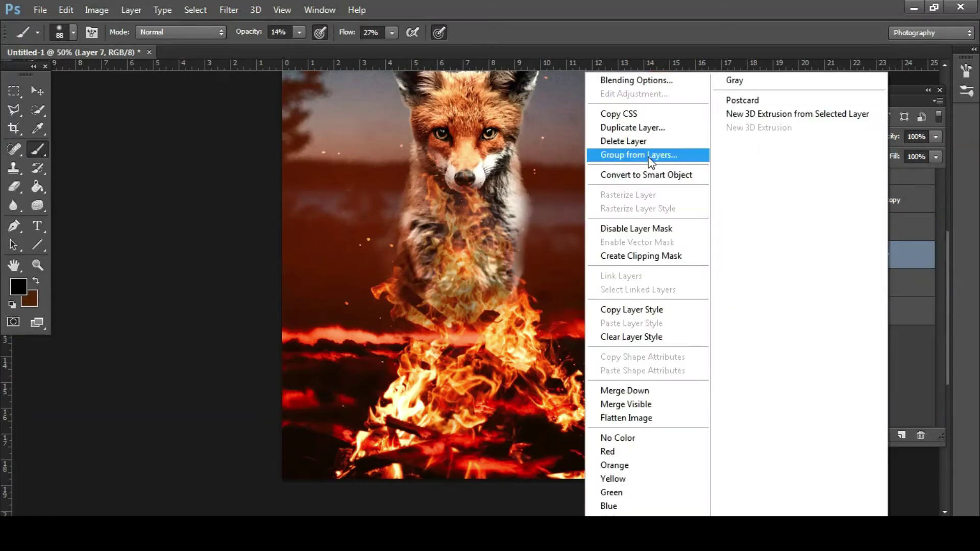
left_click(656, 125)
key("Return")
left_click(850, 257)
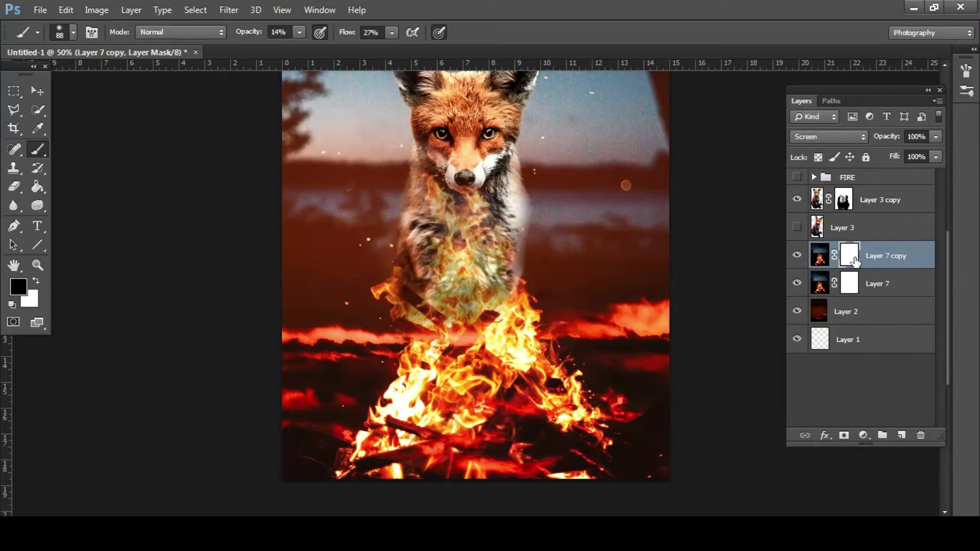
left_click_drag(883, 278, 889, 197)
key("ctrl+minus")
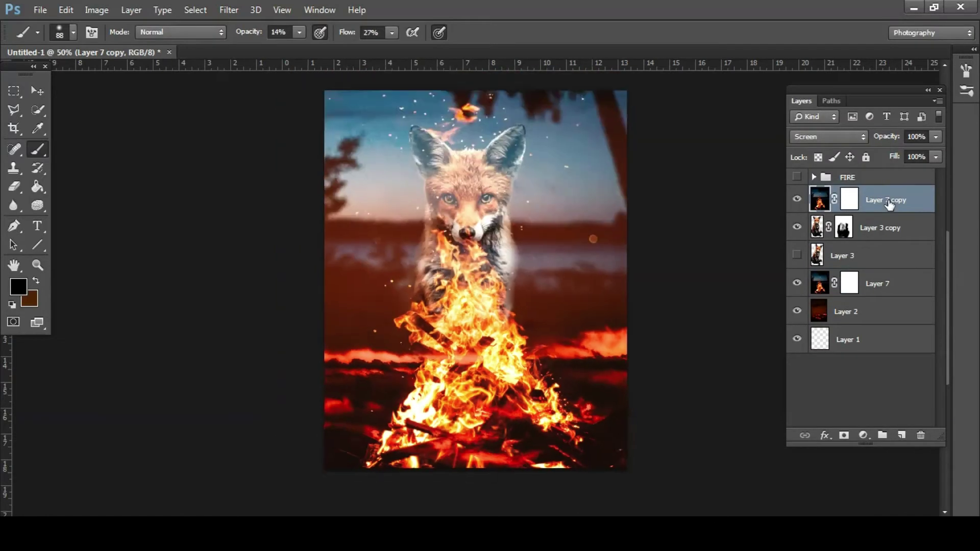
Step: Set the fire copy to Lighten and move it lower on the canvas
left_click(849, 137)
left_click(804, 255)
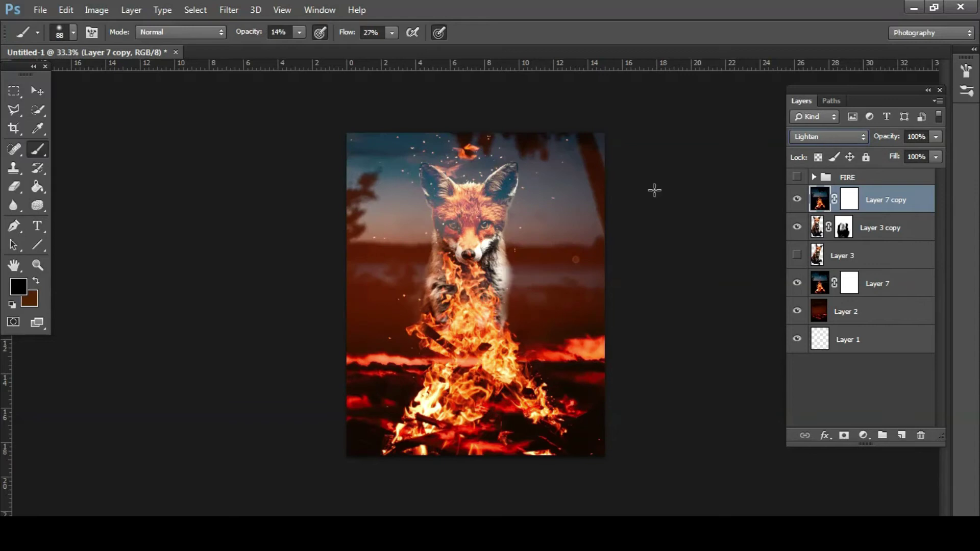
key("v")
left_click_drag(394, 342, 394, 368)
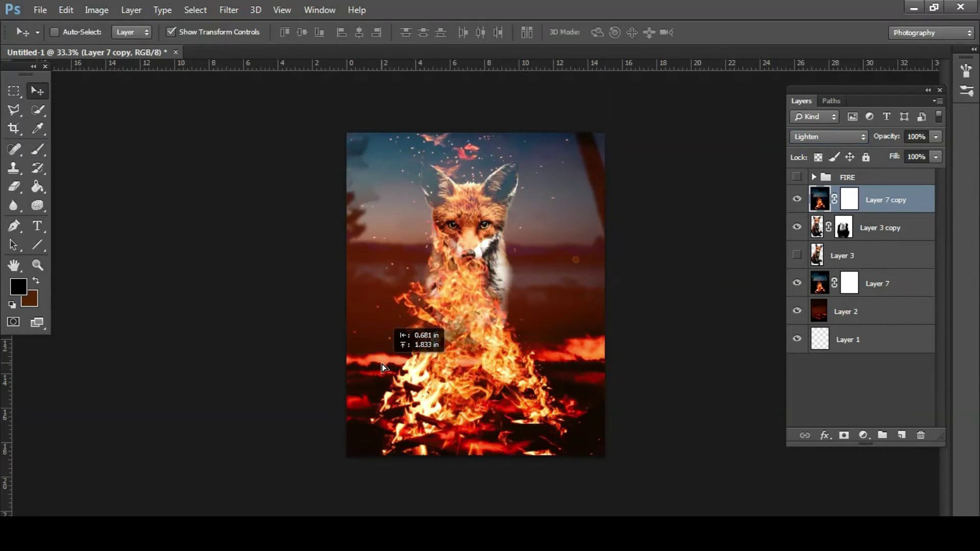
left_click_drag(394, 369, 381, 364)
Step: Try Color Burn, Color Dodge, Overlay, Soft Light and Hard Light on the fire copy, then keep Lighten
left_click(827, 136)
left_click(809, 211)
left_click(837, 136)
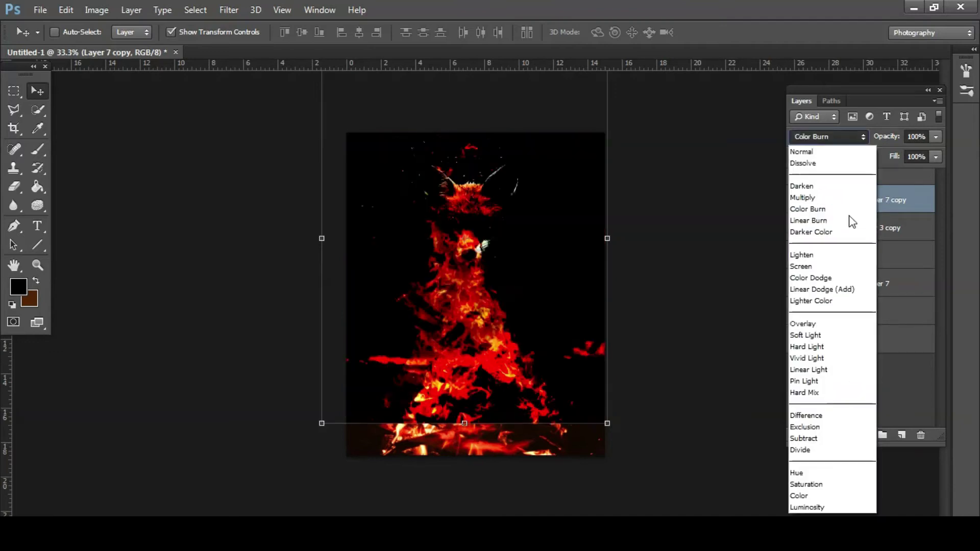
left_click(817, 278)
left_click(827, 137)
left_click(812, 202)
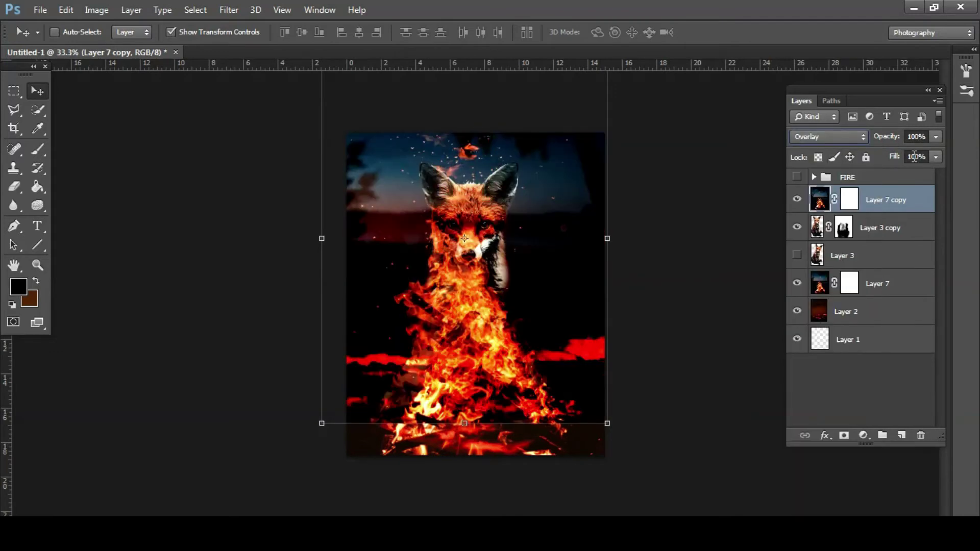
left_click(863, 136)
left_click(812, 332)
left_click(837, 136)
left_click(812, 344)
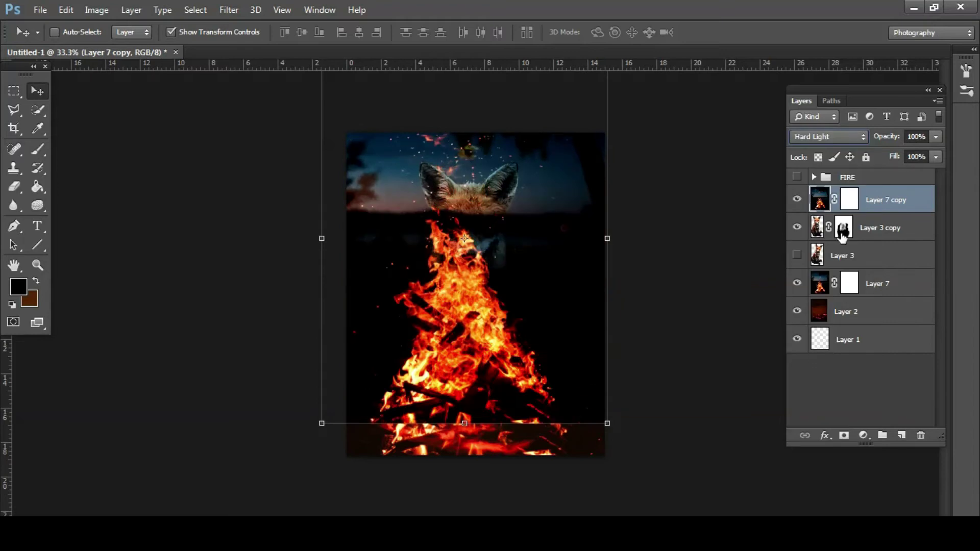
left_click(830, 137)
left_click(811, 234)
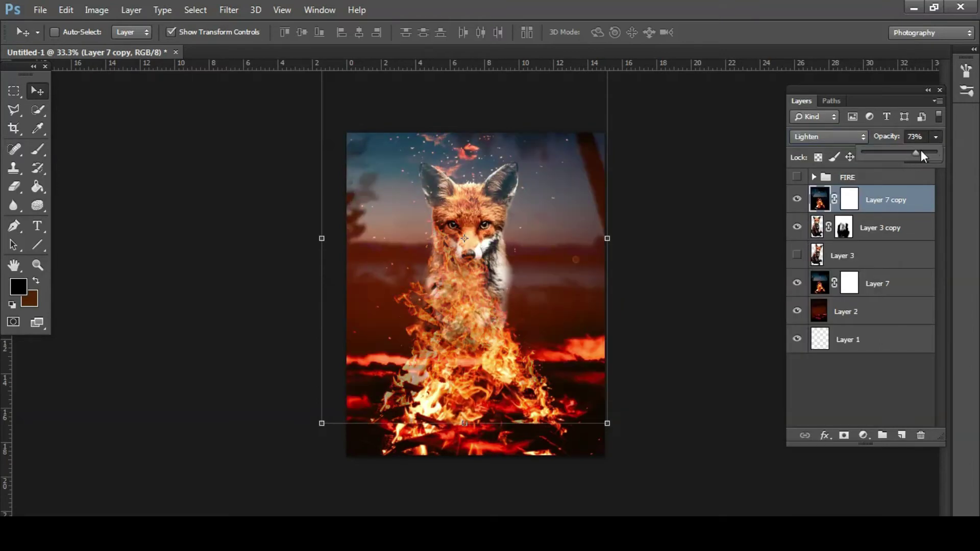
Step: Mask out the fire copy over the fox's chest and body with a full-strength black brush
key("b")
key("0")
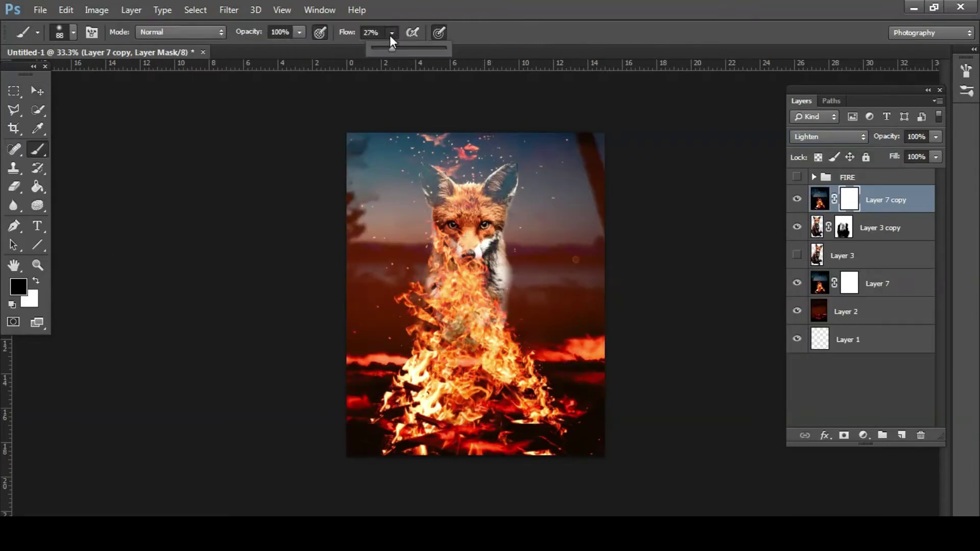
key("shift+0")
left_click_drag(469, 352, 377, 205)
mouse_move(392, 242)
left_mouse_down()
mouse_move(401, 395)
mouse_move(474, 375)
left_mouse_up()
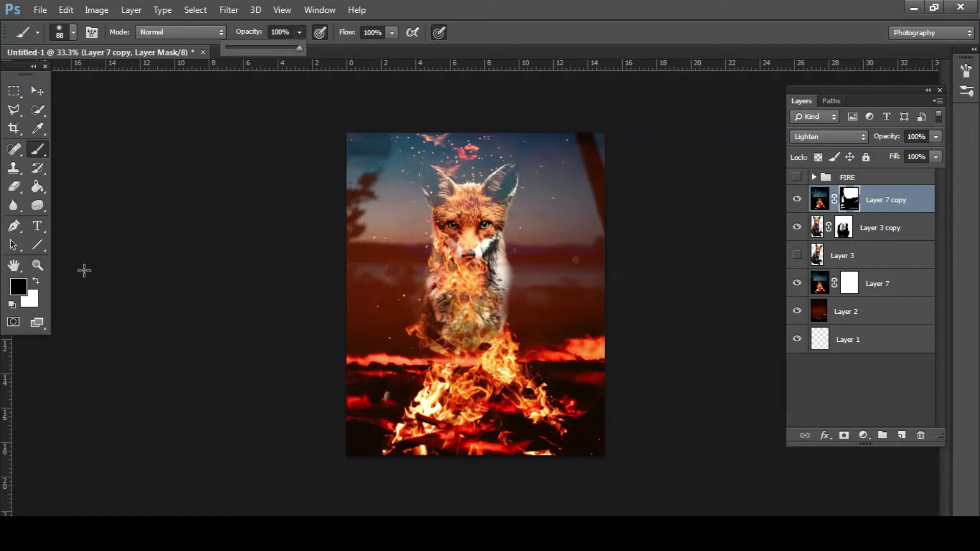
key("x")
left_click_drag(361, 126, 403, 117)
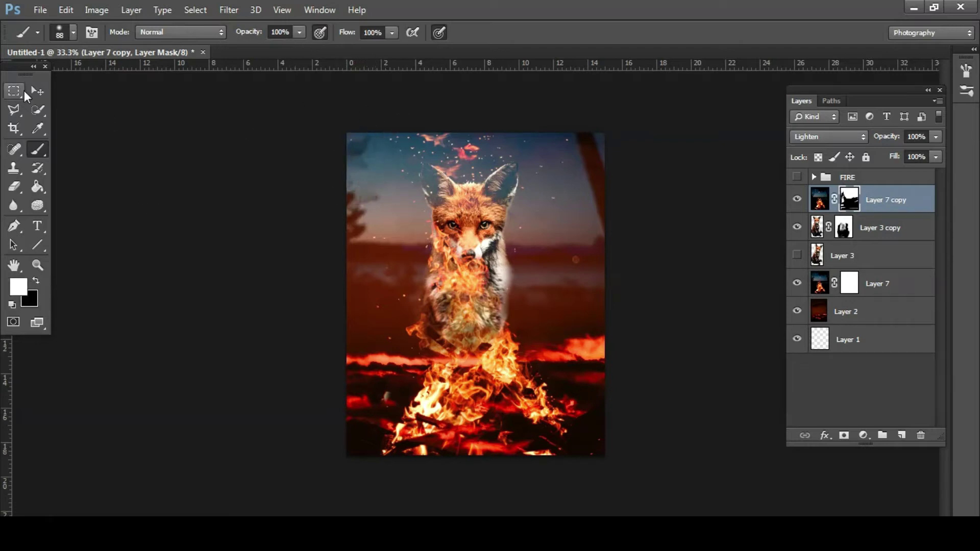
Step: Zoom in and fade the remaining fire over the fox's muzzle and chest with a low-flow brush
left_click(37, 90)
key("ctrl+plus")
key("ctrl+plus")
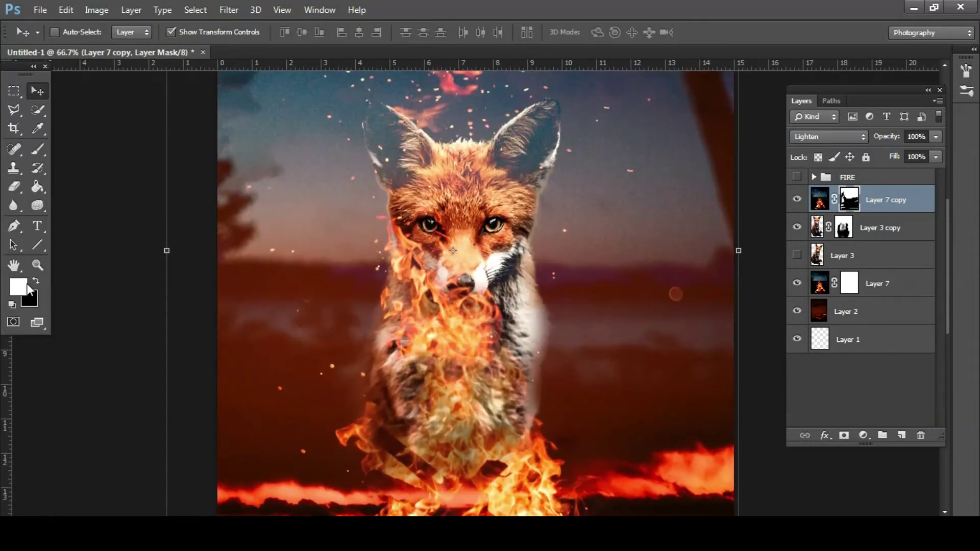
key("x")
key("b")
left_click_drag(347, 39, 309, 38)
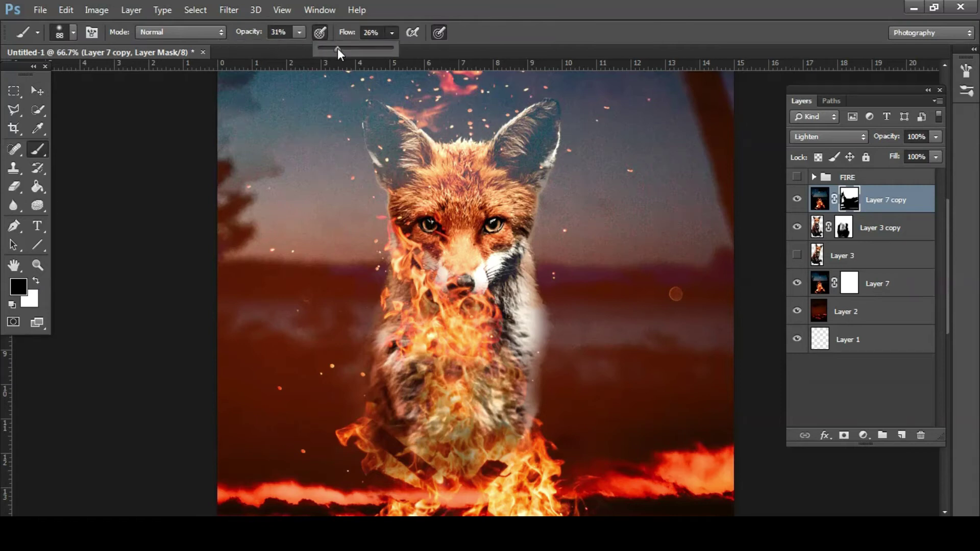
mouse_move(439, 306)
left_mouse_down()
mouse_move(455, 278)
mouse_move(470, 320)
mouse_move(448, 337)
left_mouse_up()
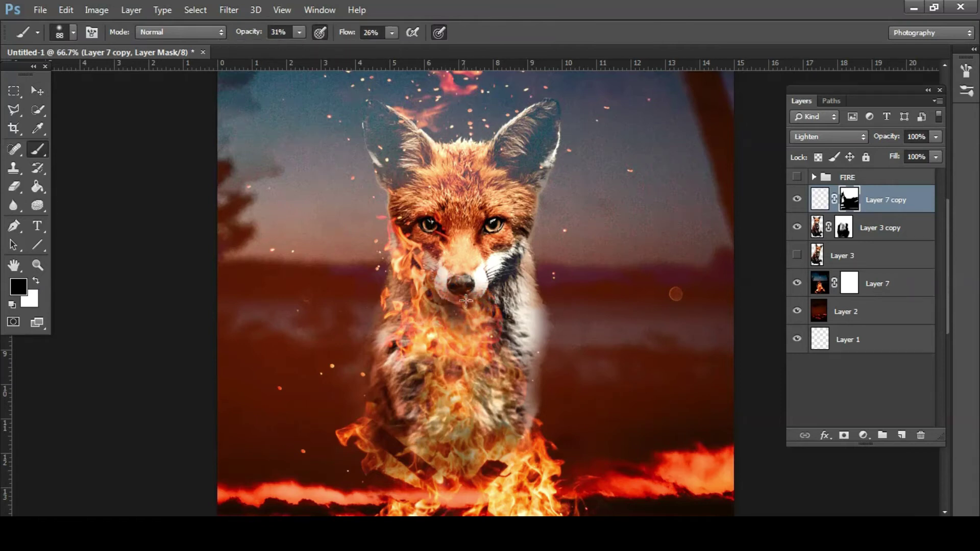
left_click_drag(409, 363, 453, 349)
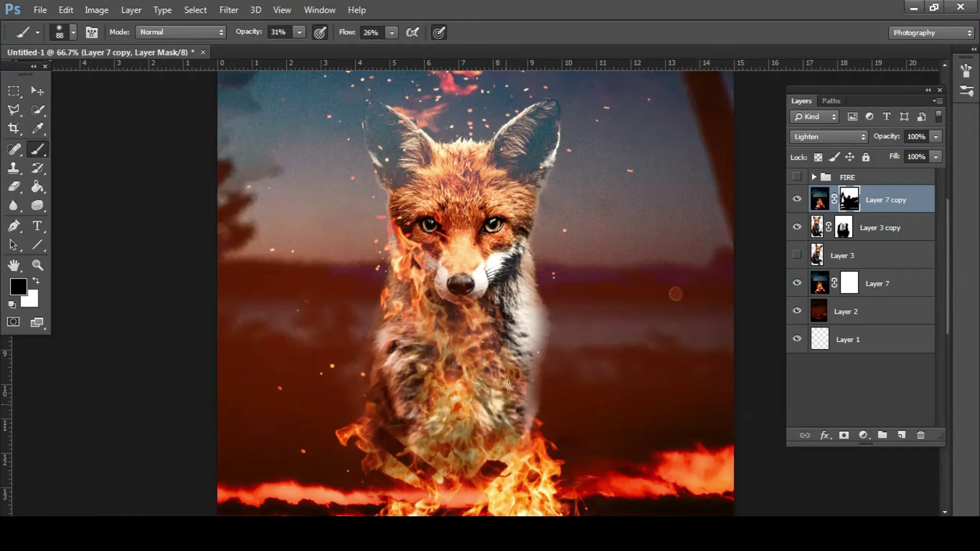
key("ctrl+minus")
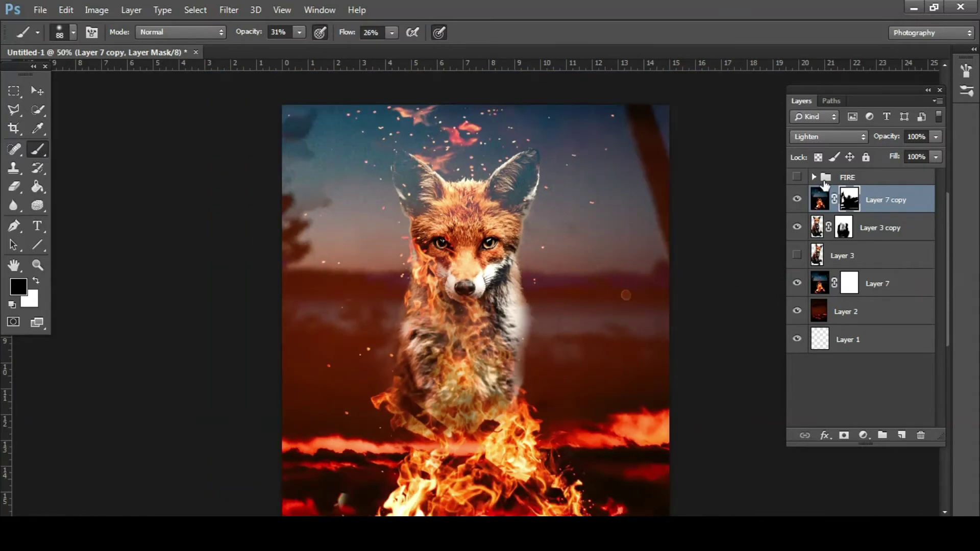
key("Return")
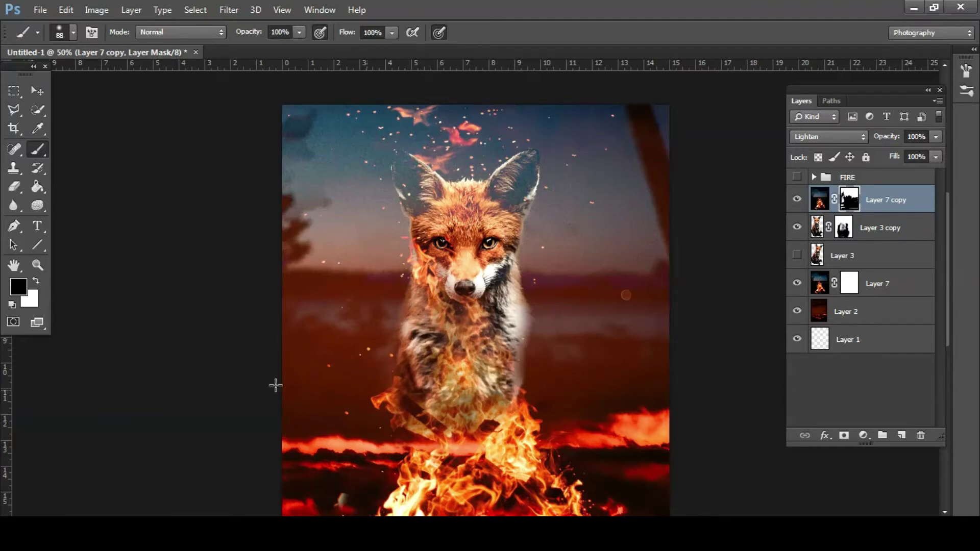
Step: Select the fox copy, compare the full fire layer on and off, and leave it hidden
left_click(816, 227)
left_click(797, 199)
left_click(796, 285)
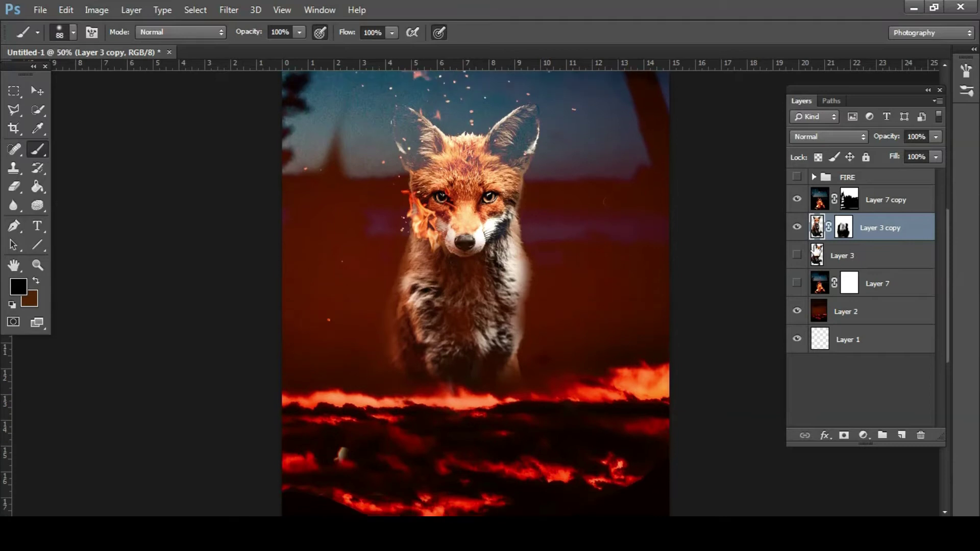
left_click(796, 284)
left_click(794, 288)
left_click(797, 227)
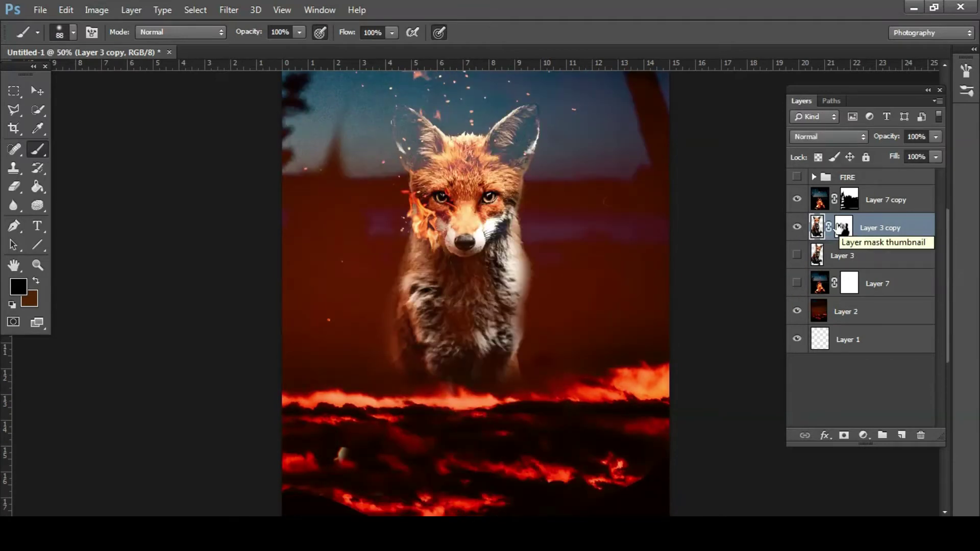
key("ctrl+minus")
key("ctrl+minus")
Step: Enlarge the Layer 3 fox to about 131%, tilt it slightly, and shift it lower
left_click(820, 263)
left_click(797, 227)
left_click(797, 227)
left_click(797, 227)
left_click_drag(797, 227, 797, 255)
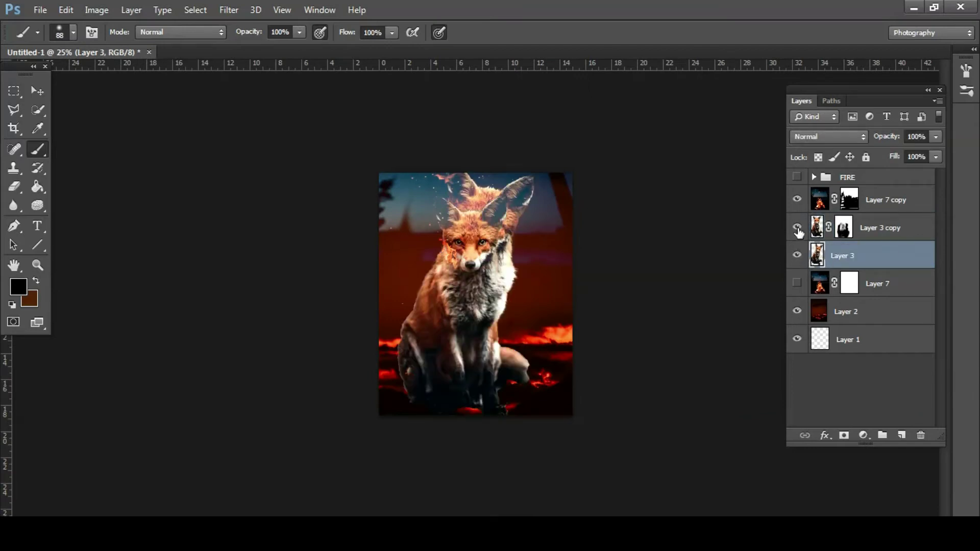
key("v")
left_click_drag(354, 183, 430, 310)
left_click_drag(414, 384, 426, 454)
left_click_drag(550, 181, 578, 118)
left_click_drag(519, 325, 515, 360)
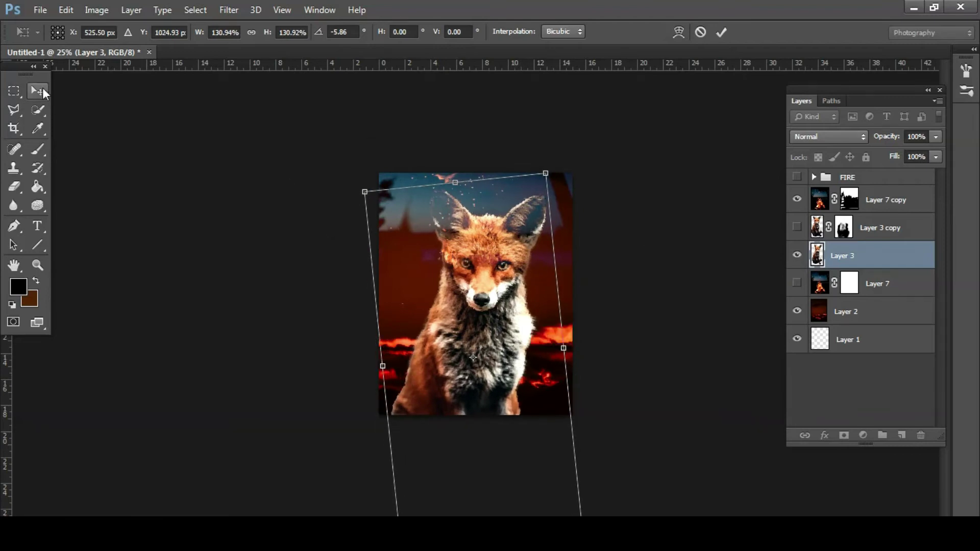
key("Return")
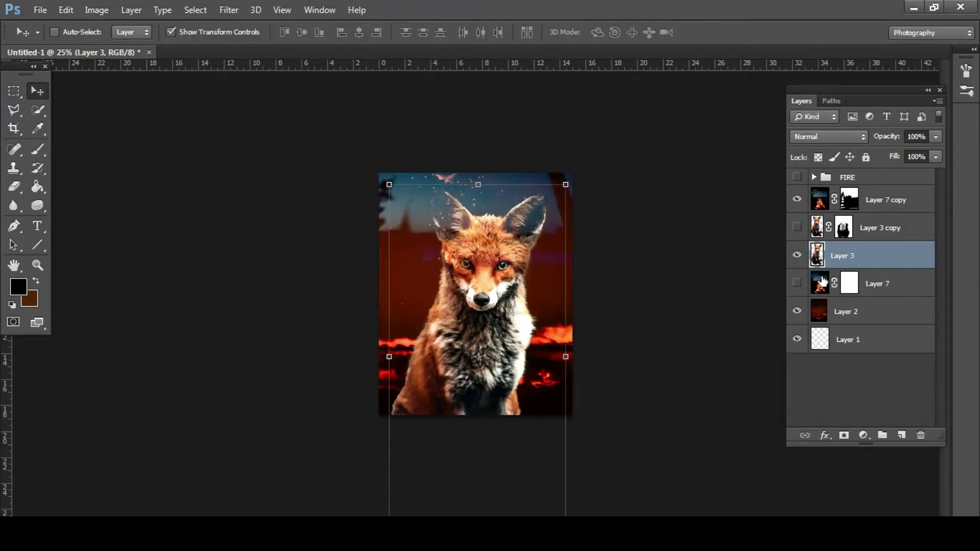
Step: Enlarge the masked fire overlay (Layer 7 copy) to about 132% and shift it down
left_click(819, 201)
left_click_drag(496, 311, 488, 317)
key("ctrl+t")
left_click_drag(569, 109, 597, 77)
mouse_move(547, 153)
left_mouse_down()
mouse_move(548, 184)
mouse_move(536, 149)
left_mouse_up()
left_click_drag(589, 397, 591, 414)
left_click(38, 91)
left_click(411, 211)
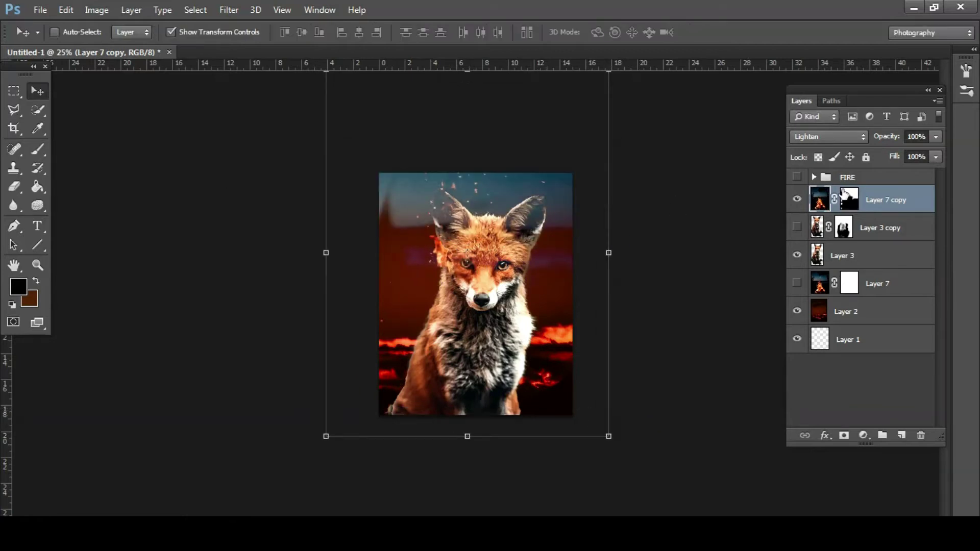
Step: Darken the fox layer with Brightness/Contrast at brightness −39 and contrast 100
left_click(868, 256)
left_click(96, 10)
left_click(286, 46)
mouse_move(741, 134)
left_mouse_down()
mouse_move(789, 136)
mouse_move(776, 136)
left_mouse_up()
left_click_drag(741, 169, 812, 168)
left_click_drag(776, 136, 717, 135)
Step: Confirm Brightness/Contrast, warm the fox's Color Balance toward red, and move Layer 3 copy below Layer 2
left_click(854, 122)
left_click(97, 9)
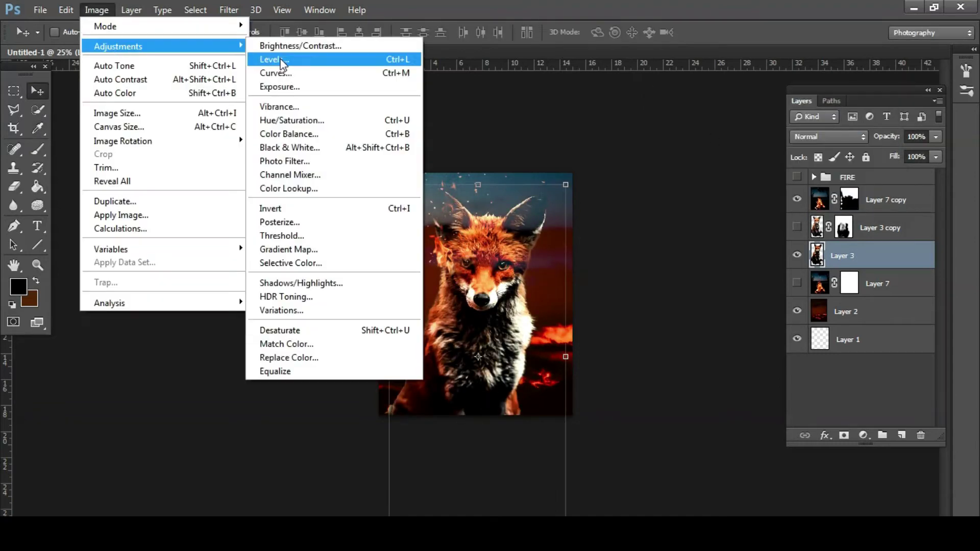
left_click(289, 133)
mouse_move(754, 170)
left_mouse_down()
mouse_move(783, 170)
mouse_move(762, 172)
left_mouse_up()
mouse_move(753, 187)
left_mouse_down()
mouse_move(771, 187)
mouse_move(728, 187)
mouse_move(735, 204)
left_mouse_up()
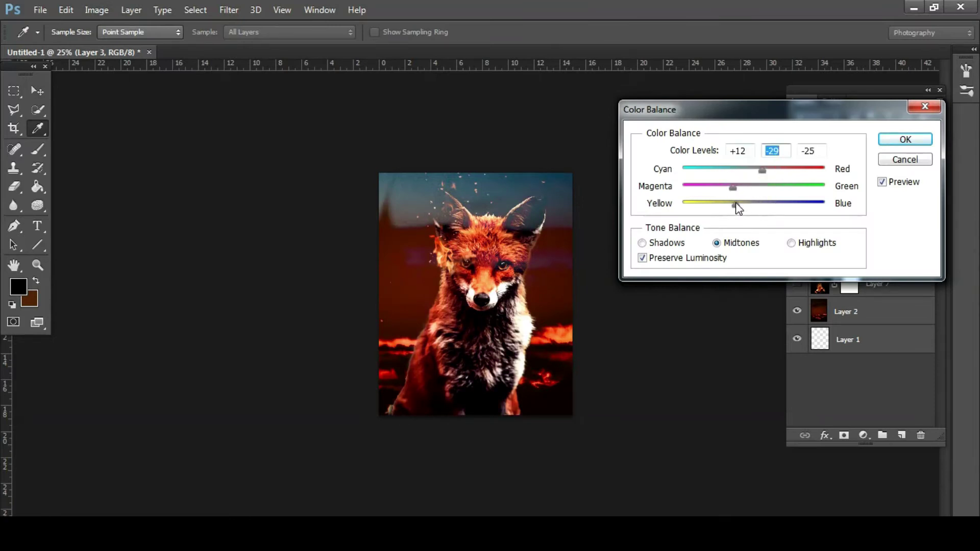
left_click(657, 245)
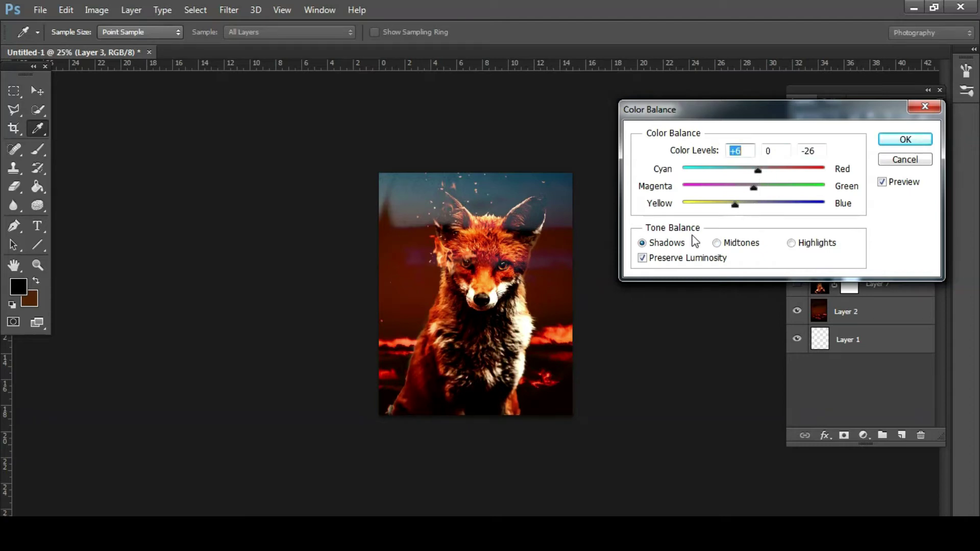
left_click(791, 243)
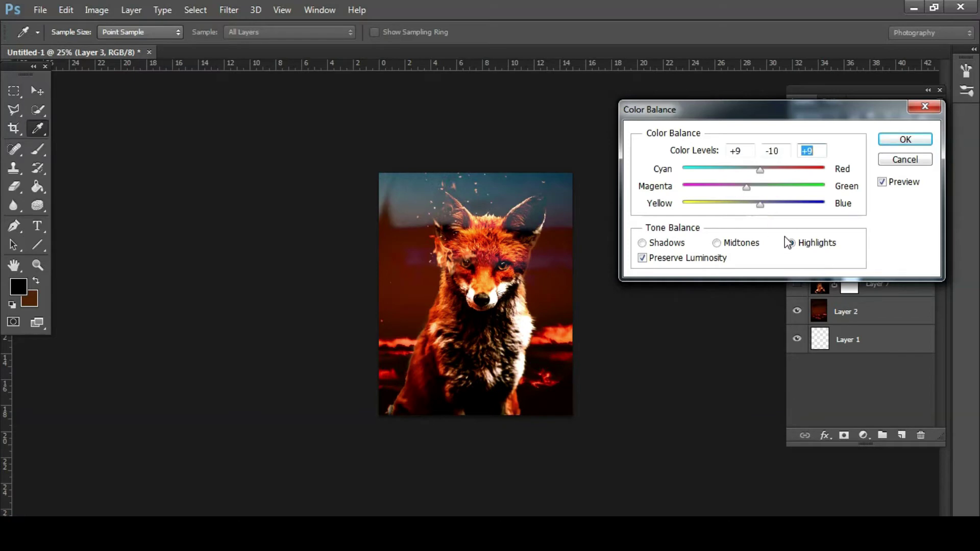
left_click(886, 139)
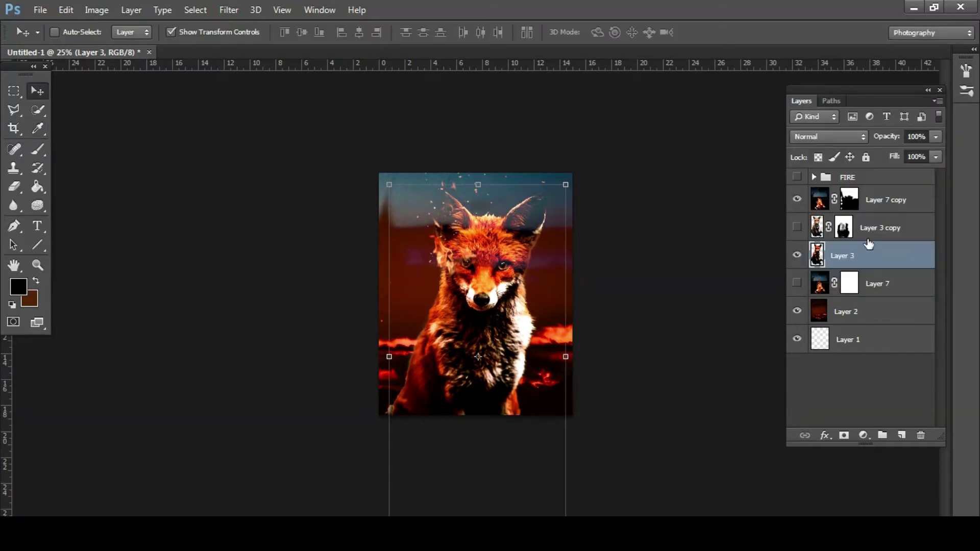
left_click_drag(878, 229, 876, 326)
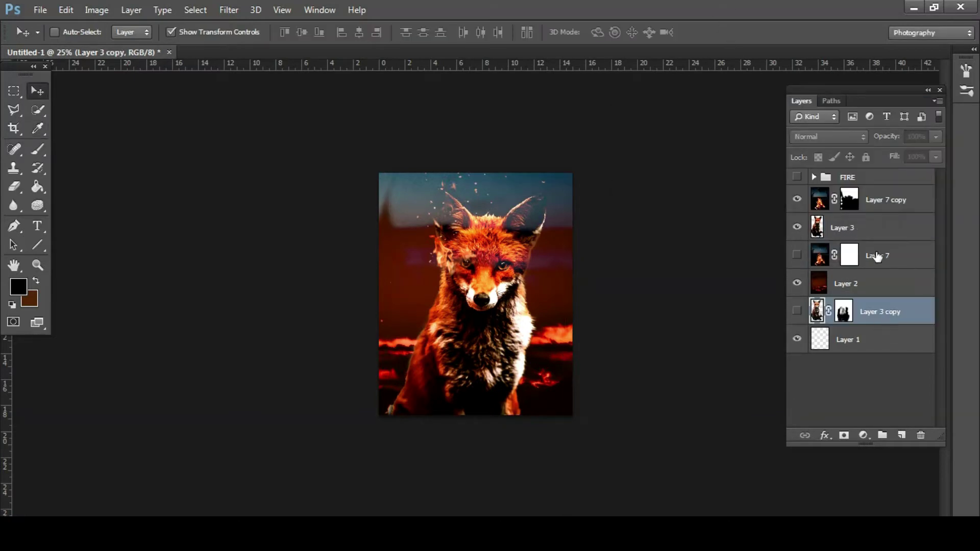
Step: Group the fire copy together with Layer 7, then duplicate Layer 7
left_click(883, 202)
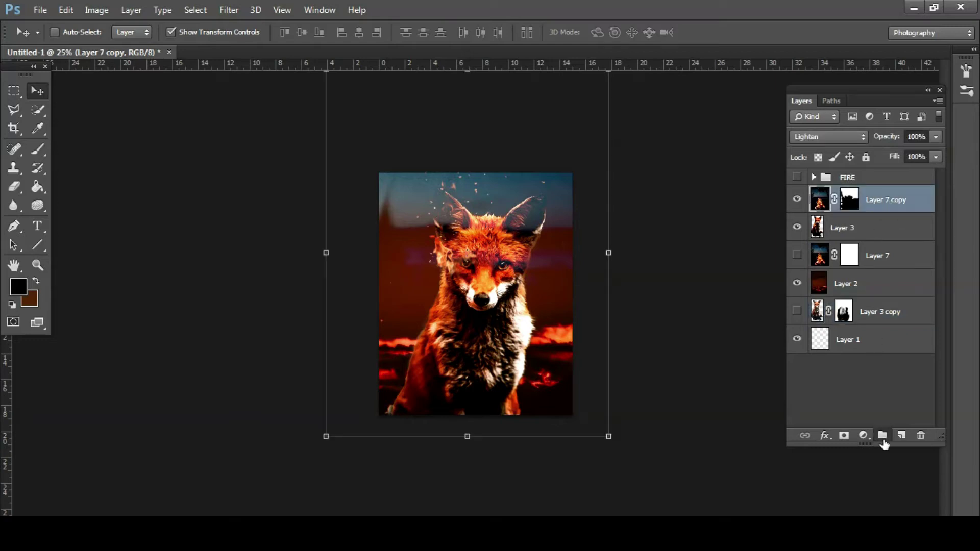
left_click(883, 436)
mouse_move(866, 280)
left_mouse_down()
mouse_move(885, 214)
mouse_move(867, 250)
left_mouse_up()
right_click(835, 244)
left_click(908, 240)
right_click(908, 239)
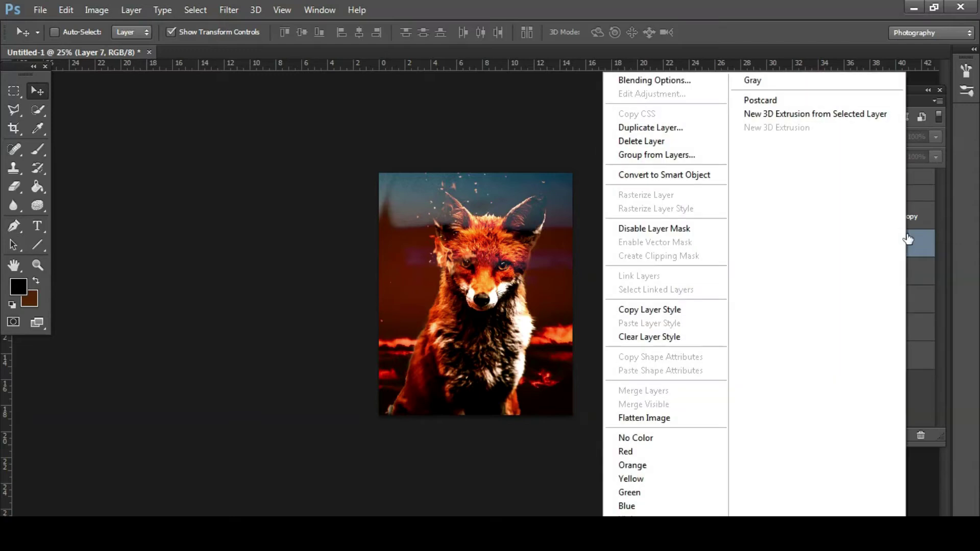
left_click(650, 128)
left_click(638, 161)
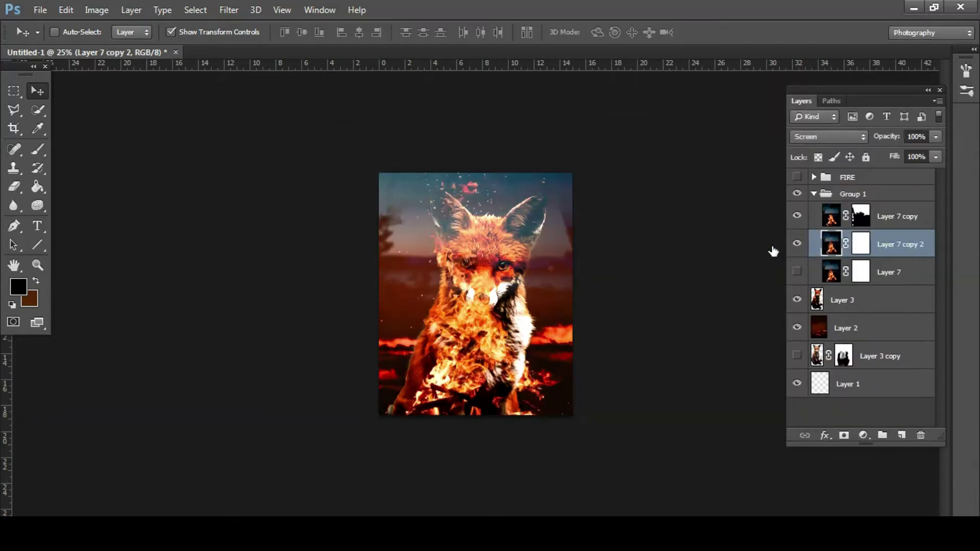
Step: Flip the duplicated flames horizontally and place them on the image's right side
mouse_move(465, 363)
left_mouse_down()
mouse_move(512, 329)
mouse_move(524, 364)
left_mouse_up()
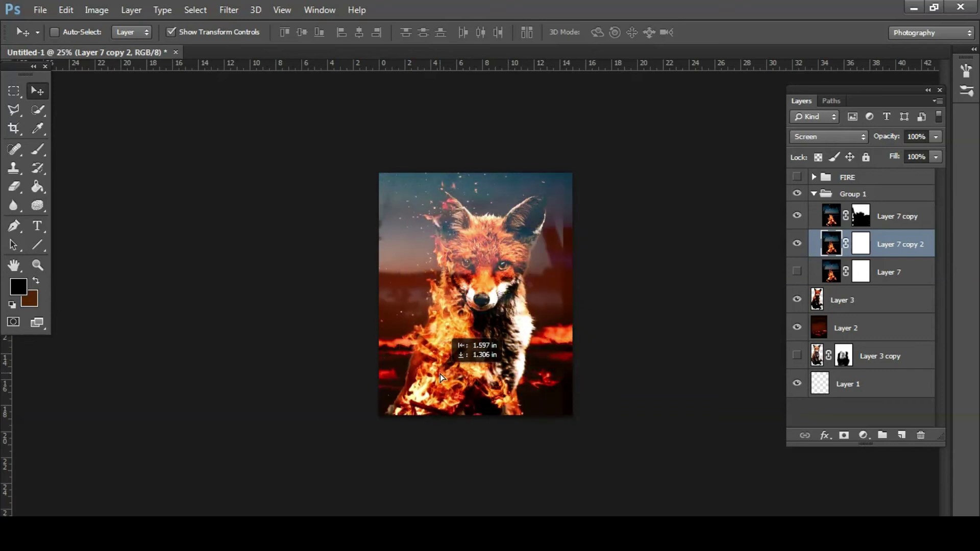
left_click_drag(510, 346, 432, 393)
mouse_move(426, 313)
left_mouse_down()
mouse_move(410, 441)
mouse_move(413, 383)
left_mouse_up()
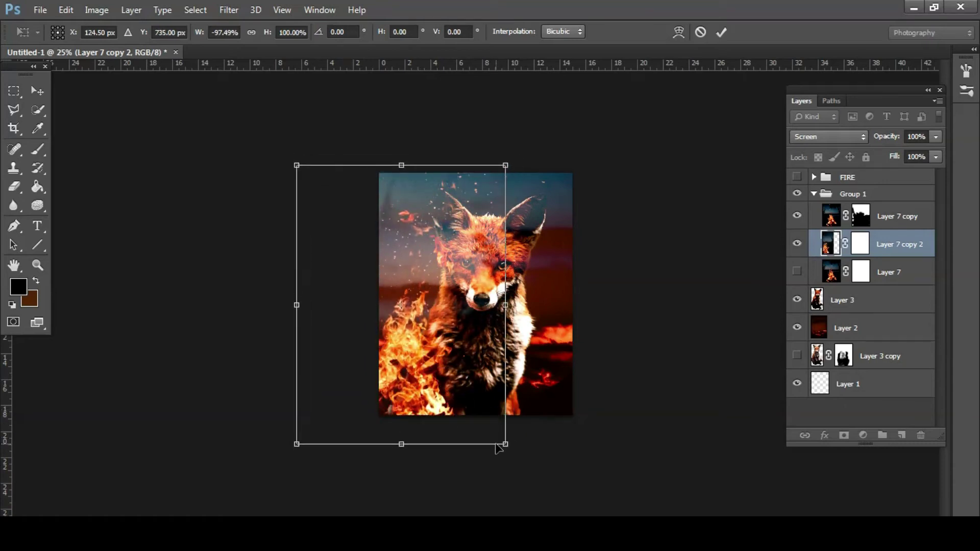
left_click_drag(328, 430, 469, 377)
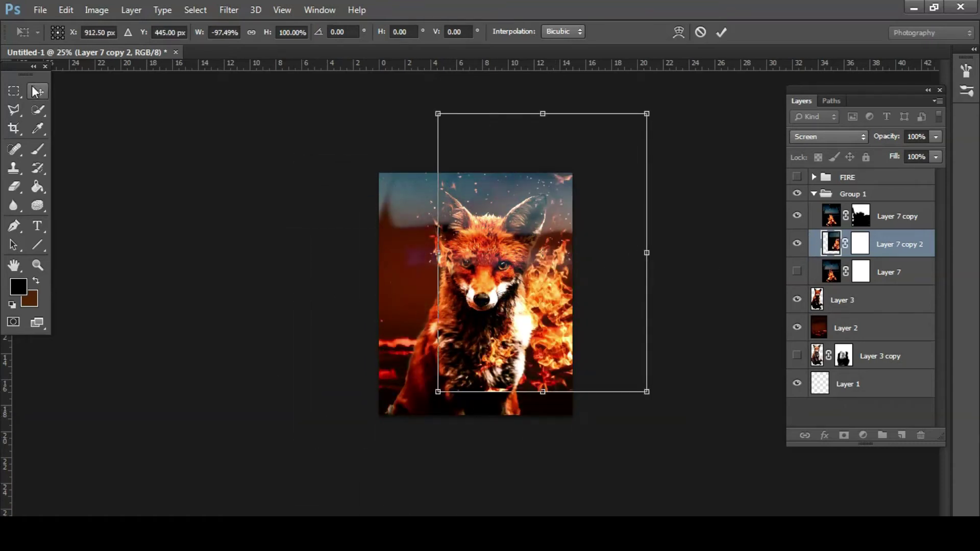
key("Return")
Step: Show the FIRE group, hide Layers 6 and 5, and set Layer 4 to Screen blending
left_click(796, 243)
left_click(813, 194)
left_click(814, 177)
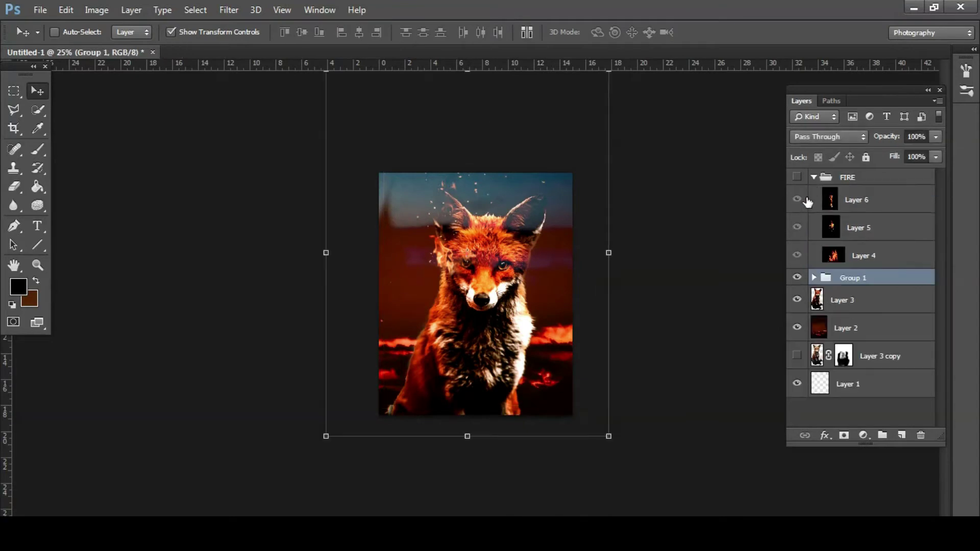
left_click(796, 200)
left_click(796, 227)
left_click(862, 255)
left_click(797, 256)
left_click(826, 137)
left_click(805, 335)
left_click(827, 136)
left_click(806, 346)
left_click(827, 136)
left_click(812, 302)
Step: Shrink the Layer 4 flames to about 26% and move them over the fox's head and shoulder
mouse_move(681, 432)
left_mouse_down()
mouse_move(337, 276)
mouse_move(446, 377)
left_mouse_up()
left_click_drag(592, 252, 601, 273)
left_click_drag(473, 361, 494, 226)
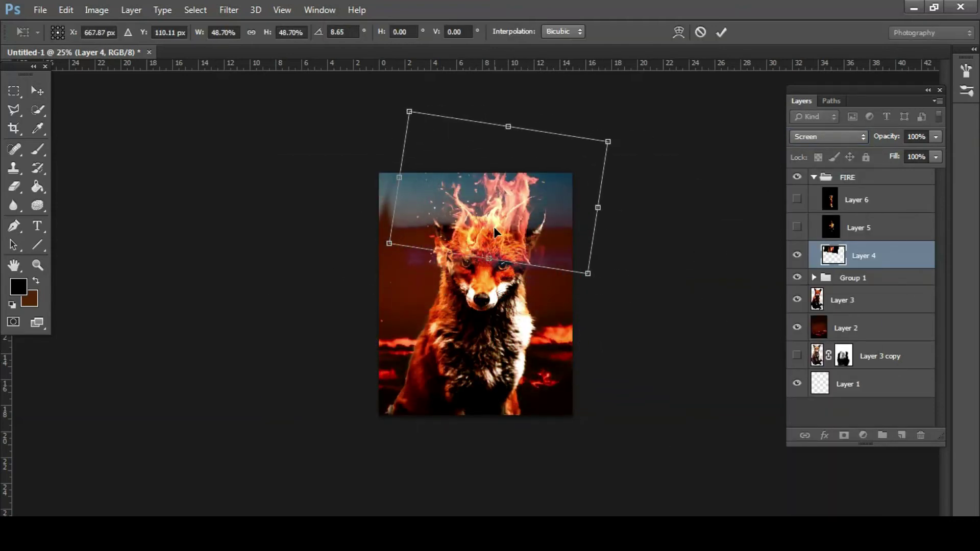
key("ctrl+plus")
key("ctrl+plus")
mouse_move(544, 204)
left_mouse_down()
mouse_move(607, 380)
mouse_move(453, 412)
left_mouse_up()
mouse_move(585, 173)
left_mouse_down()
mouse_move(454, 105)
mouse_move(490, 133)
left_mouse_up()
left_click_drag(428, 359, 390, 326)
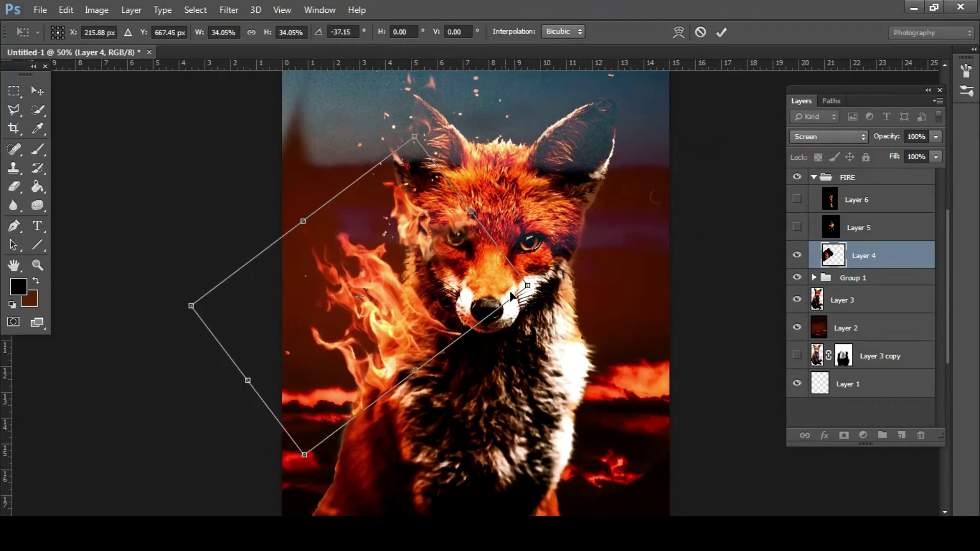
left_click_drag(529, 286, 450, 291)
Step: Tilt the flames to about −31 degrees and settle them at the fox's lower-left chest
left_click_drag(388, 316, 449, 214)
mouse_move(510, 148)
left_mouse_down()
mouse_move(526, 214)
mouse_move(647, 310)
mouse_move(393, 322)
left_mouse_up()
left_click_drag(459, 255, 505, 200)
mouse_move(467, 339)
left_mouse_down()
mouse_move(439, 325)
mouse_move(469, 238)
mouse_move(517, 291)
left_mouse_up()
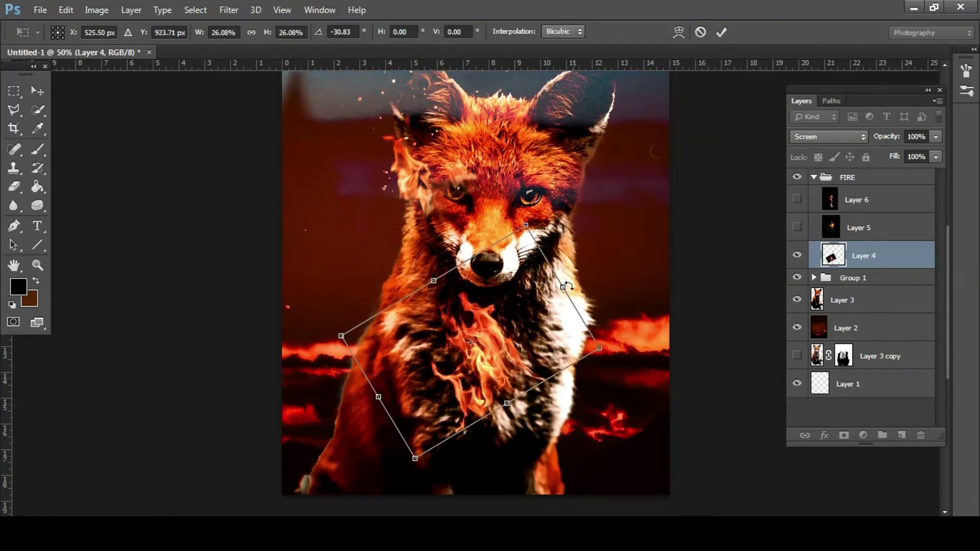
mouse_move(531, 219)
left_mouse_down()
mouse_move(595, 270)
mouse_move(559, 326)
mouse_move(546, 417)
mouse_move(421, 418)
left_mouse_up()
left_click_drag(245, 284, 229, 207)
mouse_move(565, 375)
left_mouse_down()
mouse_move(668, 375)
mouse_move(460, 376)
mouse_move(479, 376)
left_mouse_up()
left_click(37, 91)
key("Return")
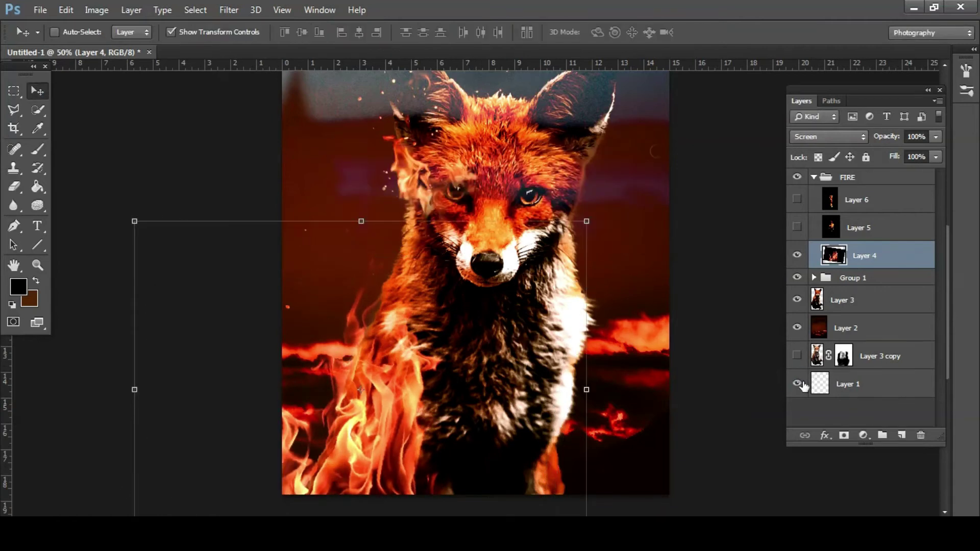
Step: Add a layer mask to Layer 4 and switch to the Brush tool
left_click(844, 435)
key("b")
scroll(287, 439, "down", 3)
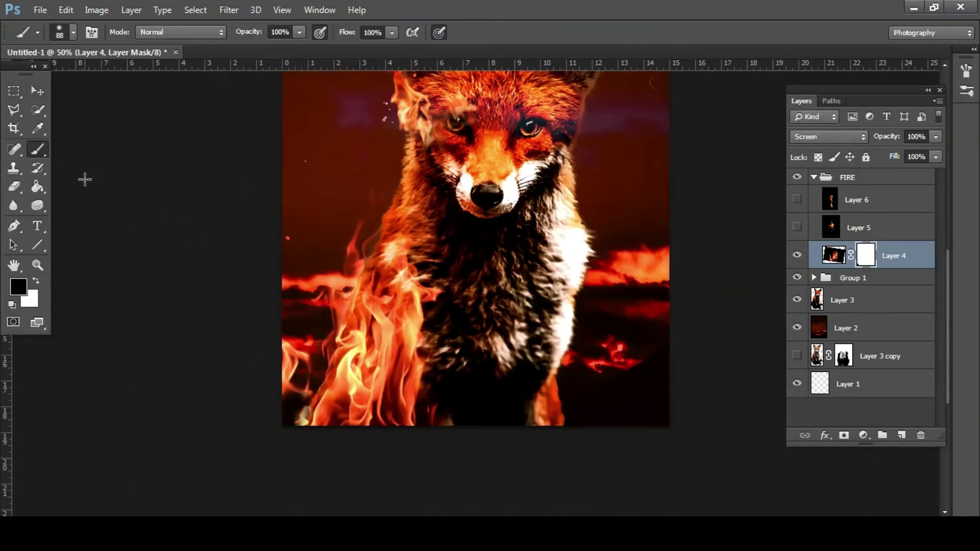
Step: Paint Layer 4's mask at 31% opacity and 37% flow to fade flames over the fox's lower-left leg
left_click_drag(299, 32, 250, 51)
left_click_drag(392, 32, 345, 51)
left_click(73, 32)
left_click(269, 317)
mouse_move(269, 318)
left_mouse_down()
mouse_move(294, 398)
mouse_move(293, 324)
mouse_move(291, 374)
left_mouse_up()
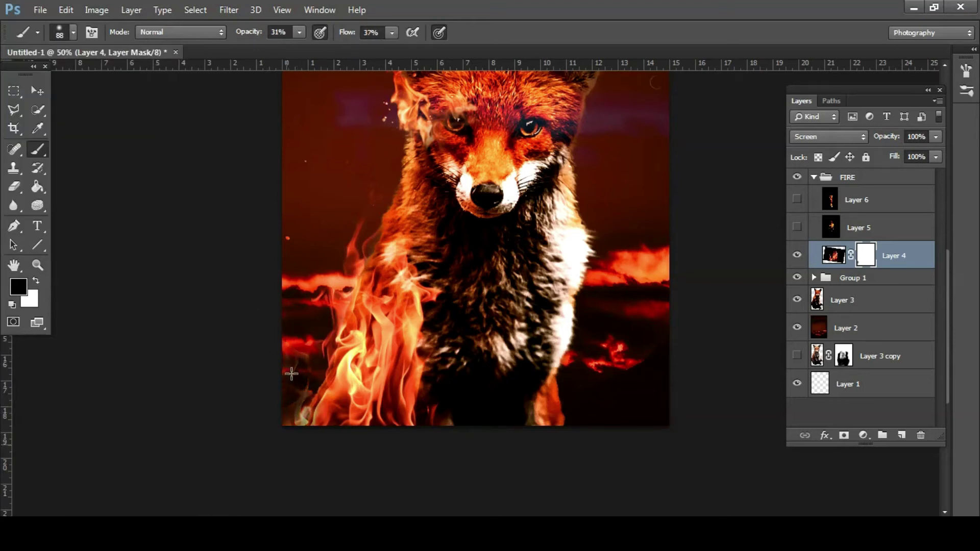
left_click_drag(394, 289, 368, 357)
mouse_move(388, 306)
left_mouse_down()
mouse_move(396, 235)
mouse_move(385, 390)
mouse_move(403, 230)
mouse_move(409, 378)
mouse_move(399, 391)
left_mouse_up()
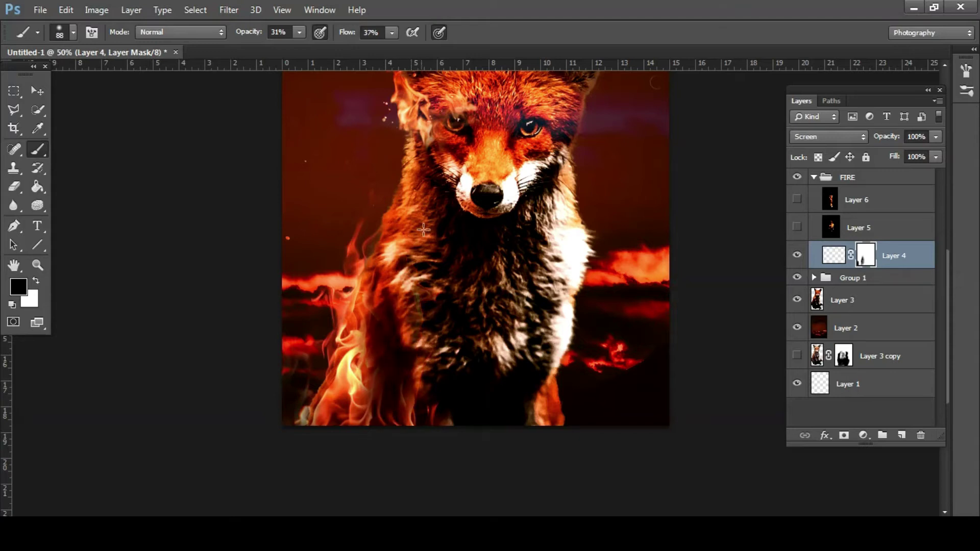
left_click_drag(424, 230, 412, 301)
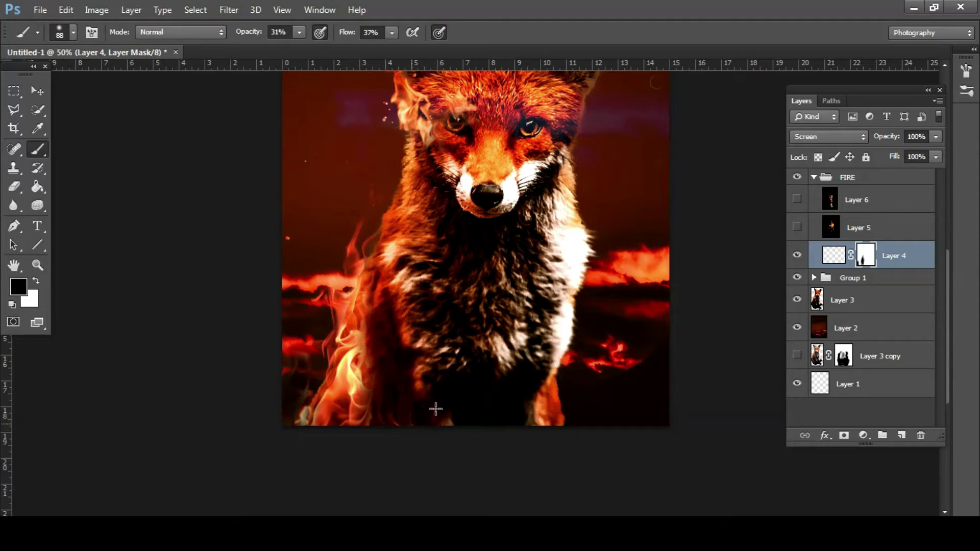
mouse_move(371, 277)
left_mouse_down()
mouse_move(352, 358)
mouse_move(395, 361)
mouse_move(316, 419)
mouse_move(373, 343)
mouse_move(362, 385)
mouse_move(332, 407)
left_mouse_up()
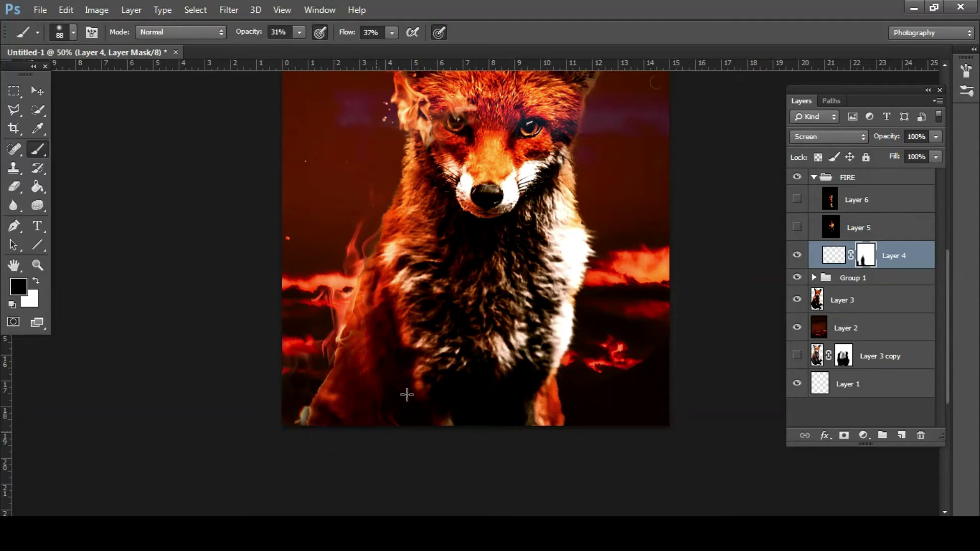
Step: Expand Group 1 to check its flame copies, then collapse it again
scroll(460, 306, "up", 1)
scroll(534, 182, "up", 1)
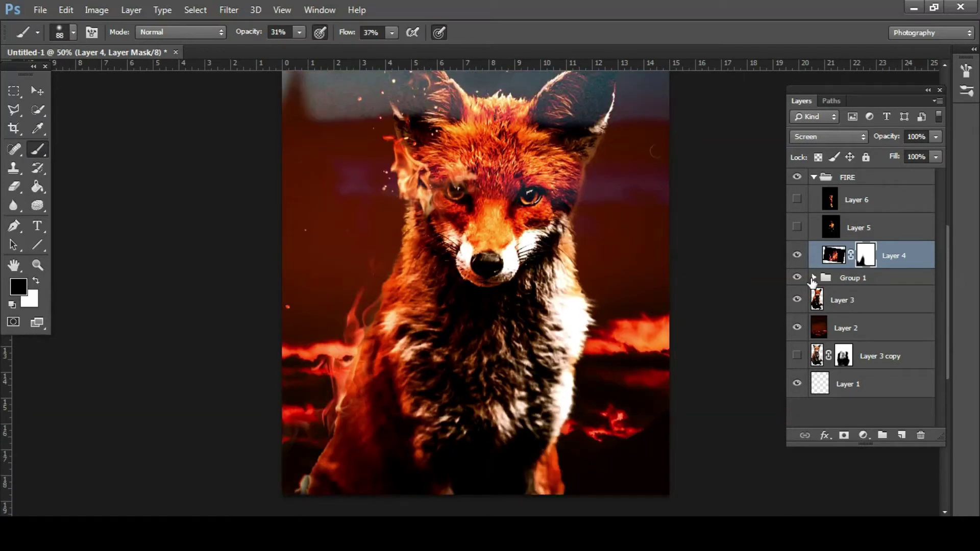
left_click(813, 278)
left_click(837, 299)
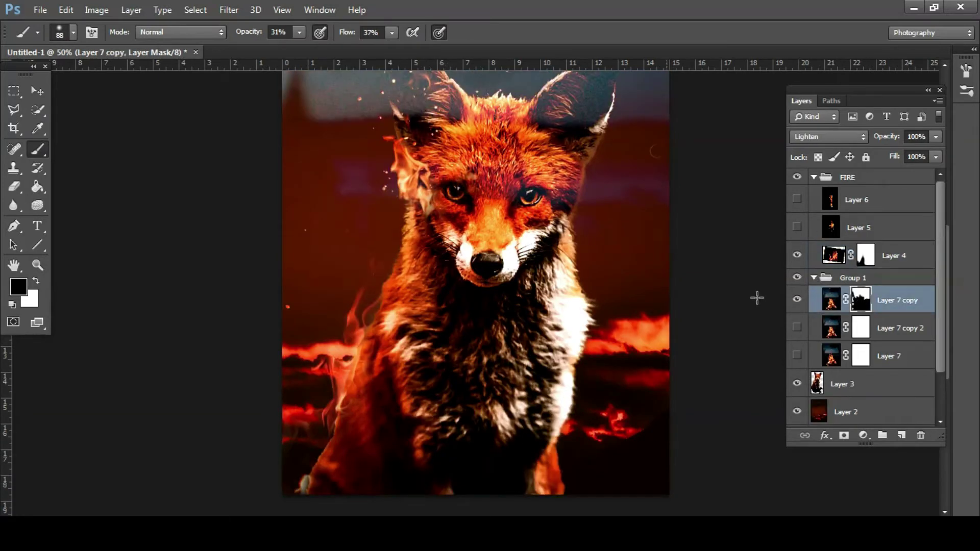
left_click(813, 278)
Step: Show the Layer 5 flames and set them to Screen blending
left_click(870, 253)
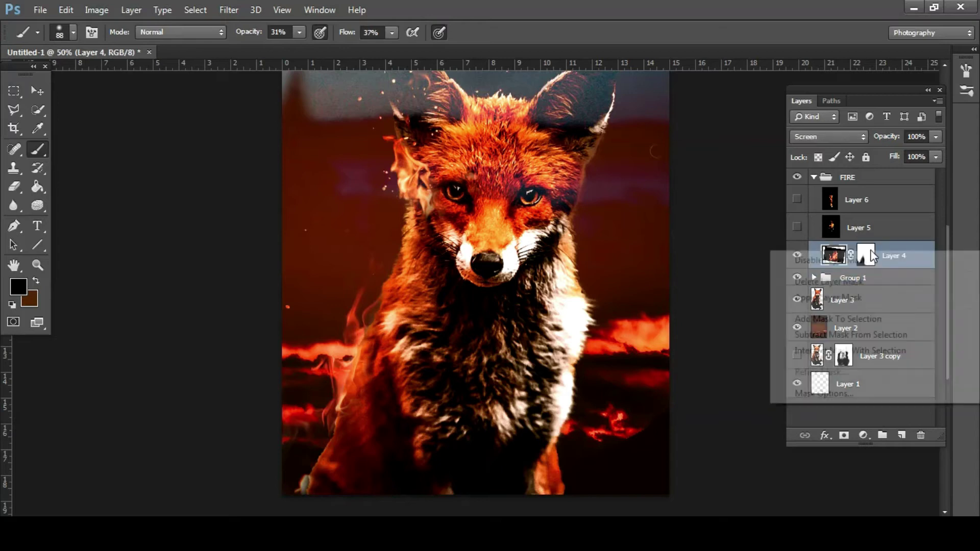
left_click(797, 227)
left_click(827, 137)
left_click(807, 268)
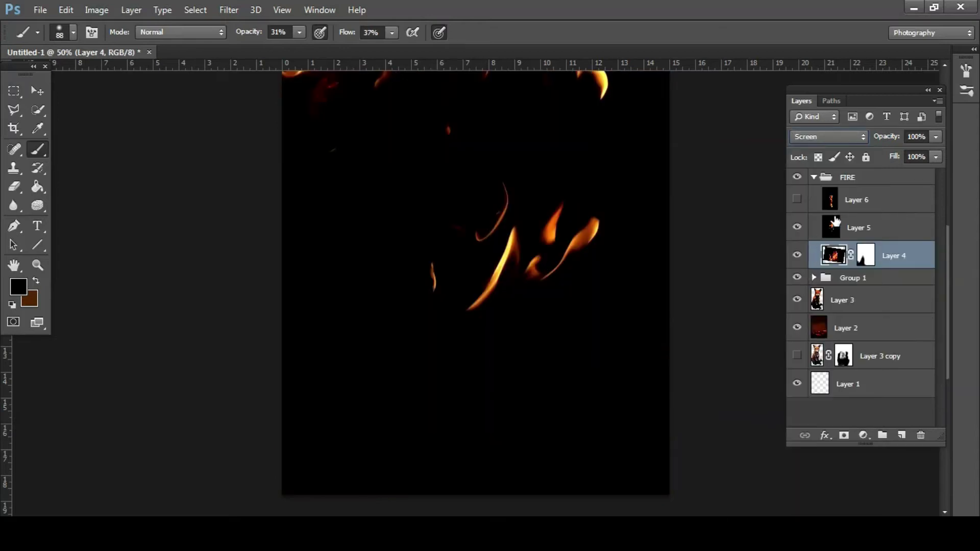
left_click(835, 221)
left_click(826, 136)
left_click(812, 251)
Step: Shrink the Layer 5 flames and place them crowning the fox's head
key("ctrl+minus")
left_click(35, 95)
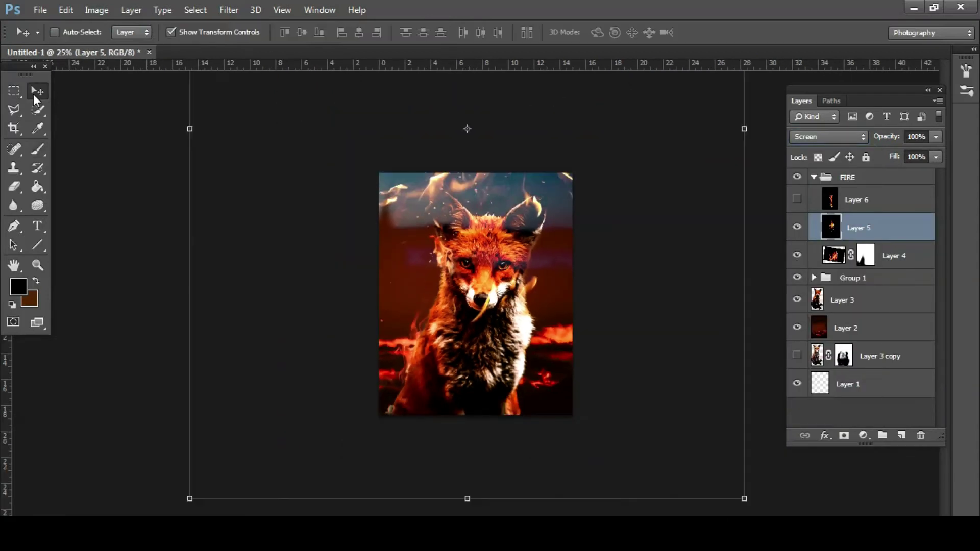
left_click_drag(190, 498, 580, 185)
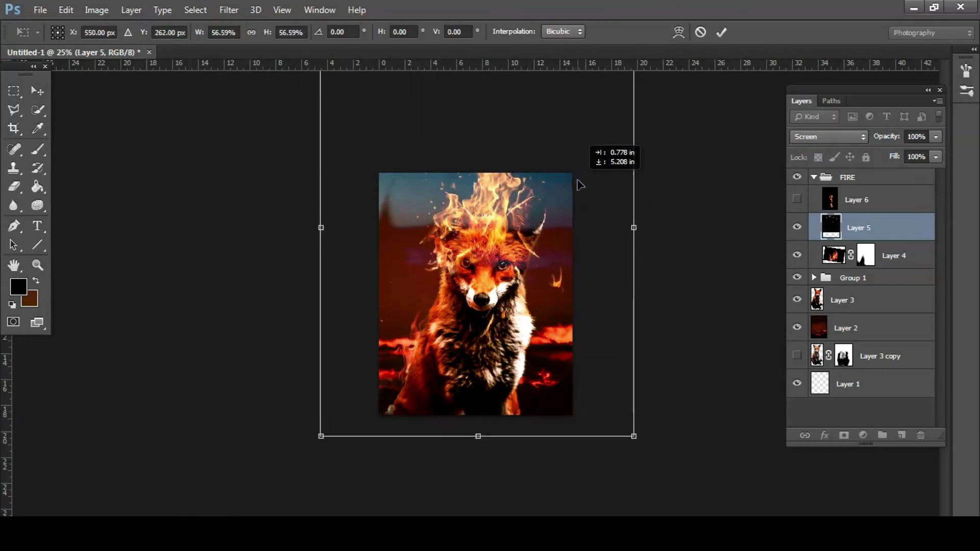
mouse_move(633, 436)
left_mouse_down()
mouse_move(487, 295)
mouse_move(565, 317)
left_mouse_up()
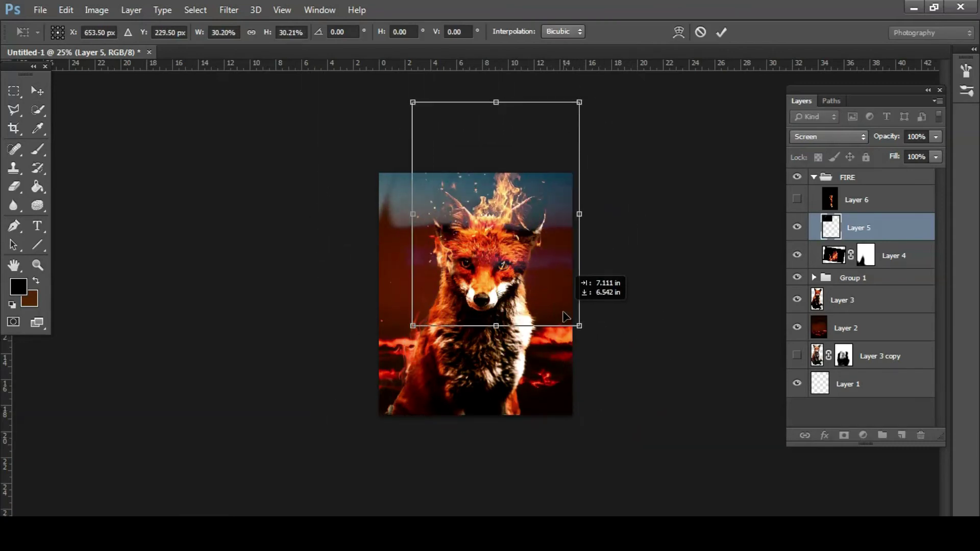
key("ctrl+plus")
left_click_drag(558, 283, 545, 294)
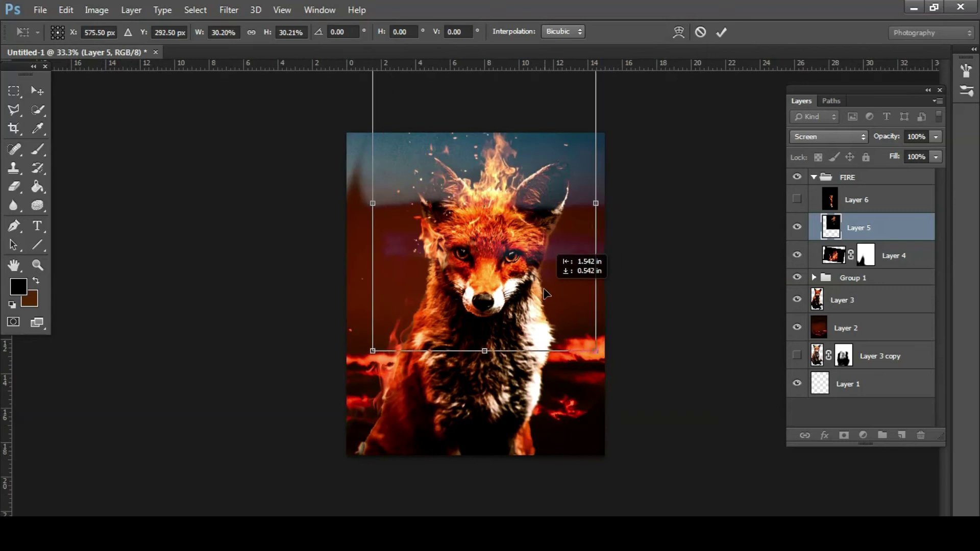
key("Return")
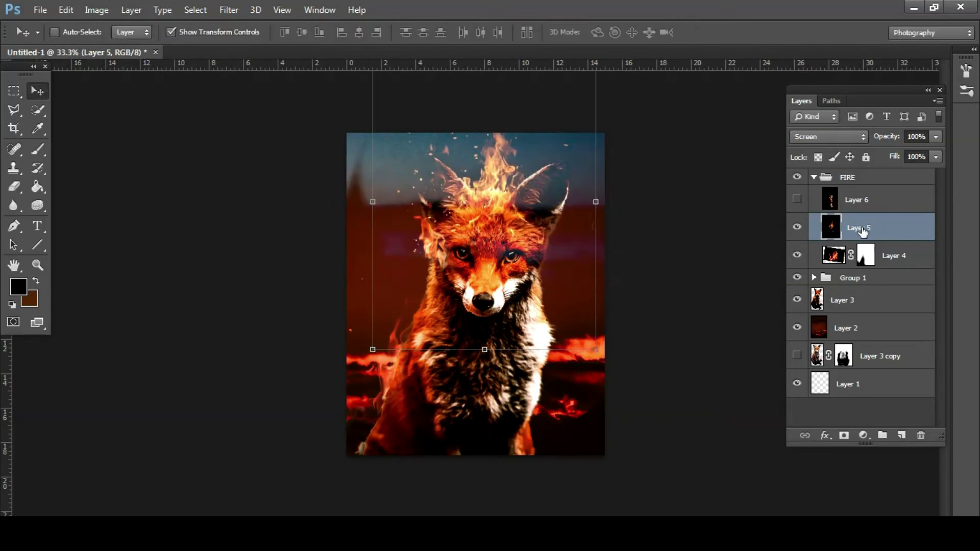
Step: Switch Layer 5 to Lighten, then show Layer 6 and set it to Lighten too
left_click(828, 137)
left_click(828, 189)
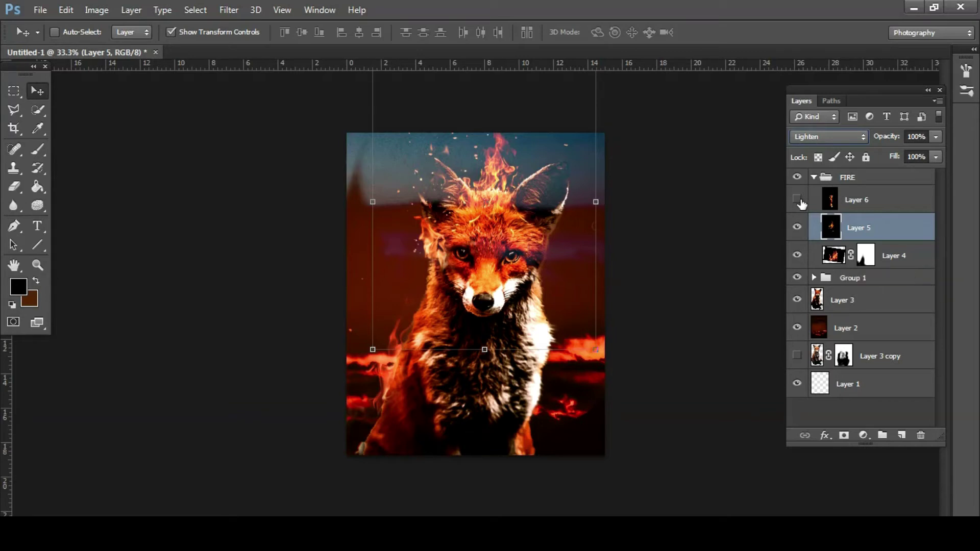
left_click(796, 200)
left_click(863, 200)
left_click(828, 137)
left_click(812, 254)
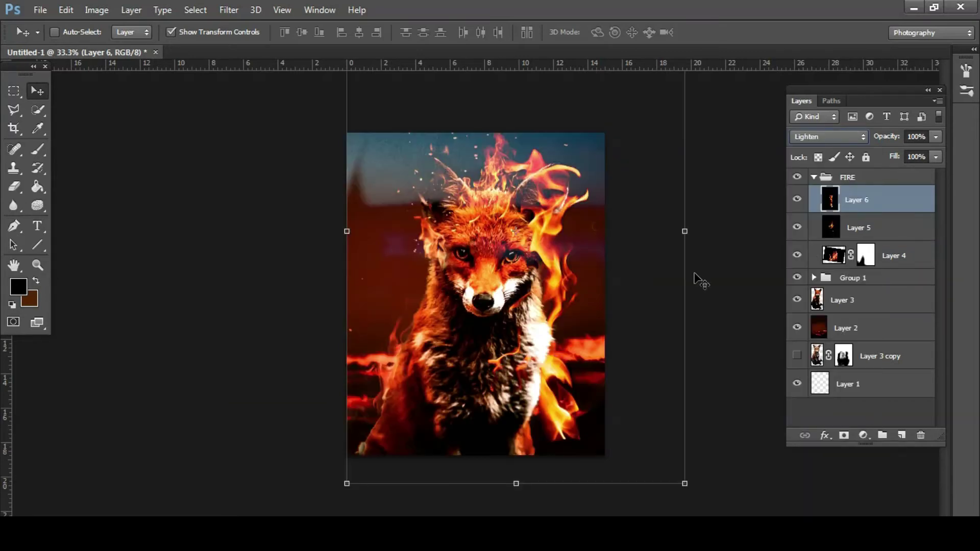
Step: Scale the Layer 6 flames down, move them over the fox, and tilt them about four degrees
left_click_drag(701, 280, 651, 181)
key("ctrl+t")
mouse_move(331, 499)
left_mouse_down()
mouse_move(536, 388)
mouse_move(490, 378)
mouse_move(503, 367)
left_mouse_up()
left_click_drag(638, 97, 656, 127)
mouse_move(561, 230)
left_mouse_down()
mouse_move(581, 241)
mouse_move(572, 247)
left_mouse_up()
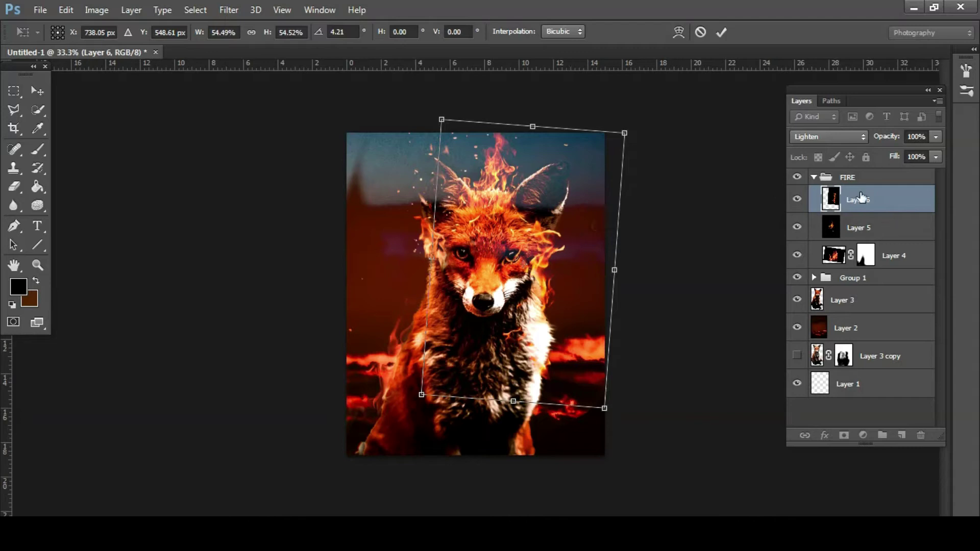
left_click(37, 91)
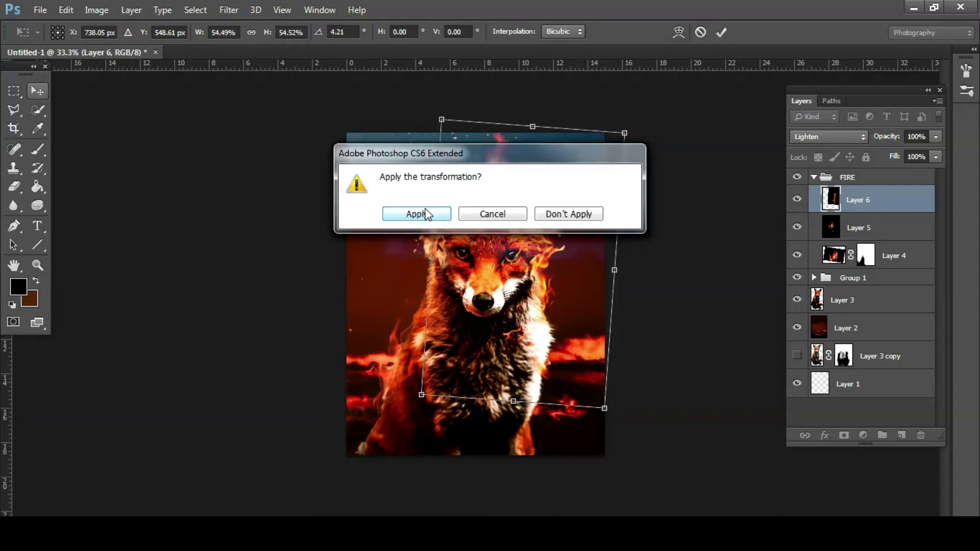
left_click(411, 213)
Step: Add a layer mask to Layer 6
left_click(844, 435)
left_click(37, 149)
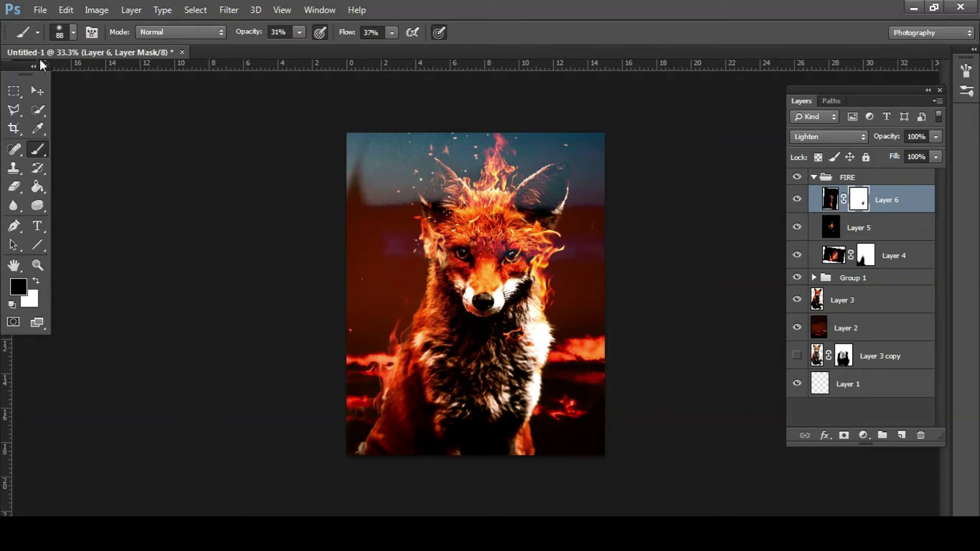
key("v")
Step: Brighten the Layer 4 flames with Brightness/Contrast
left_click(834, 256)
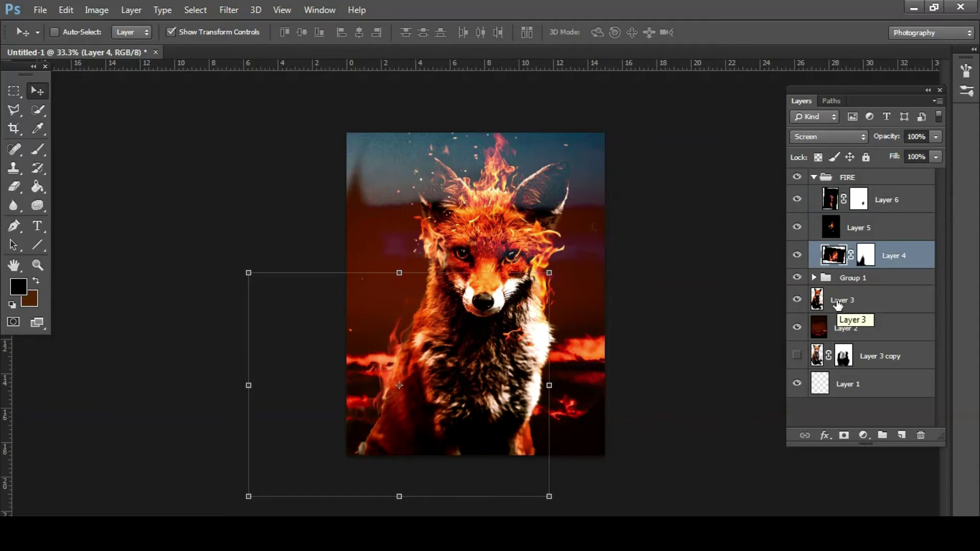
left_click(97, 9)
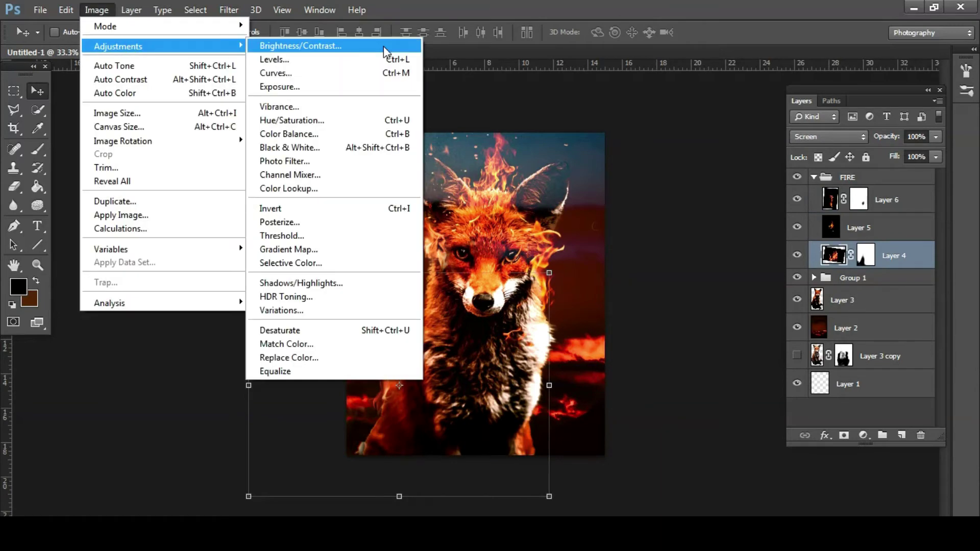
left_click(380, 44)
left_click_drag(740, 136, 808, 136)
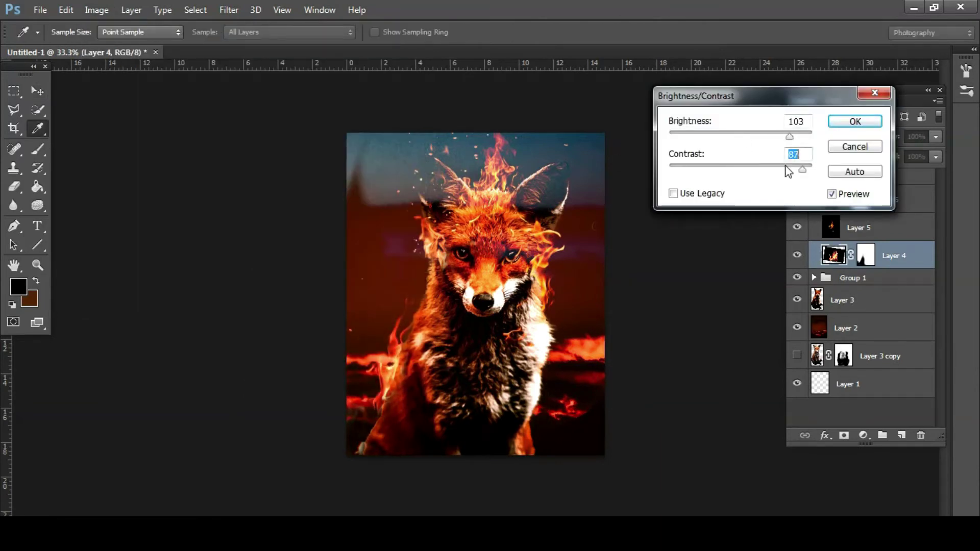
left_click(855, 121)
Step: Raise brightness and contrast on the Layer 5 flames
left_click(859, 227)
left_click(96, 10)
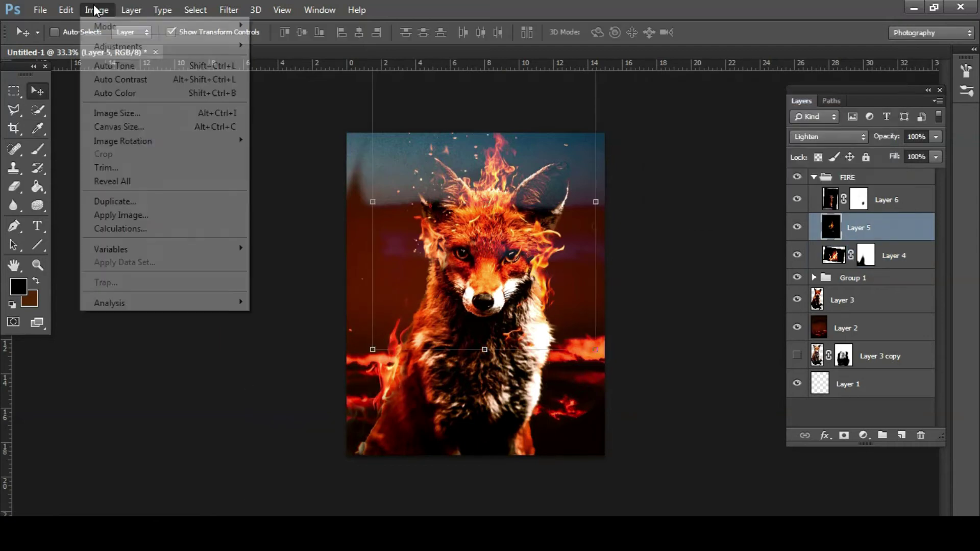
left_click(306, 46)
mouse_move(768, 136)
left_mouse_down()
mouse_move(779, 136)
mouse_move(737, 146)
mouse_move(781, 136)
mouse_move(728, 151)
mouse_move(801, 153)
mouse_move(754, 162)
left_mouse_up()
left_click(850, 172)
Step: Brighten the Layer 6 flames with Brightness/Contrast and collapse the FIRE group
left_click(855, 121)
key("ctrl+shift+alt+e")
left_click(132, 10)
left_click(306, 46)
left_click(870, 122)
key("v")
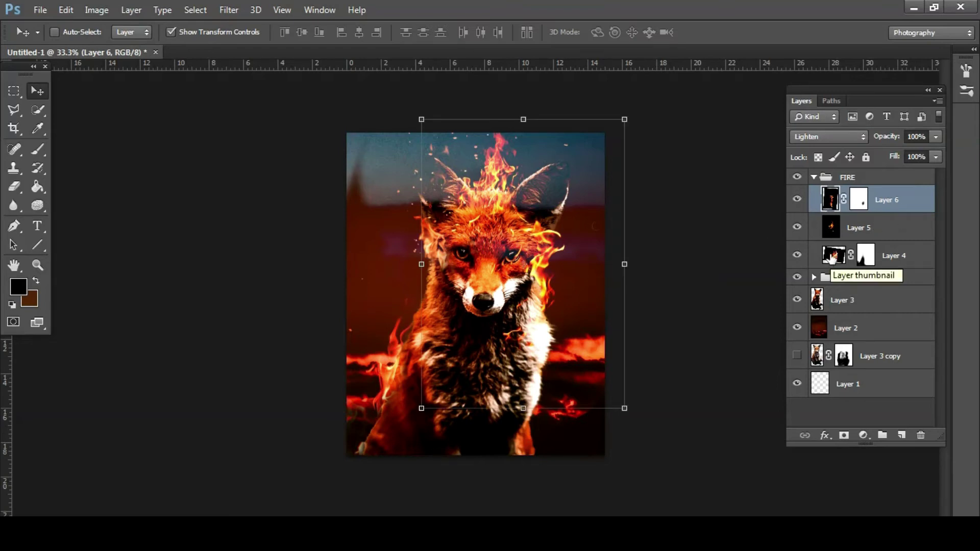
left_click(813, 177)
left_click(40, 9)
Step: Bring the sunset-and-plants photo into the fox document, scaled to canvas and flipped horizontally
left_click(43, 37)
left_click_drag(396, 230, 410, 205)
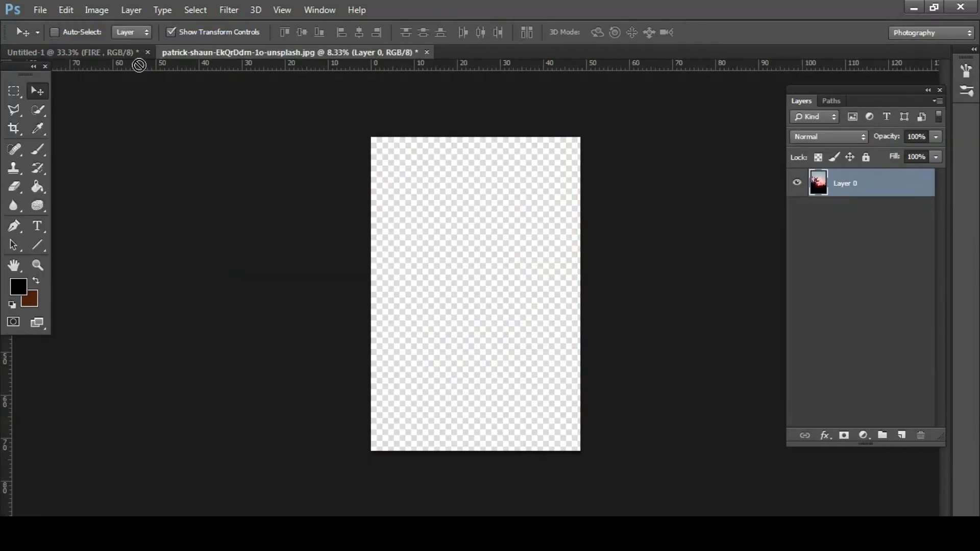
key("ctrl+minus")
key("ctrl+minus")
key("ctrl+minus")
left_click_drag(302, 163, 456, 390)
left_click_drag(490, 408, 482, 253)
key("ctrl+plus")
key("ctrl+plus")
key("ctrl+plus")
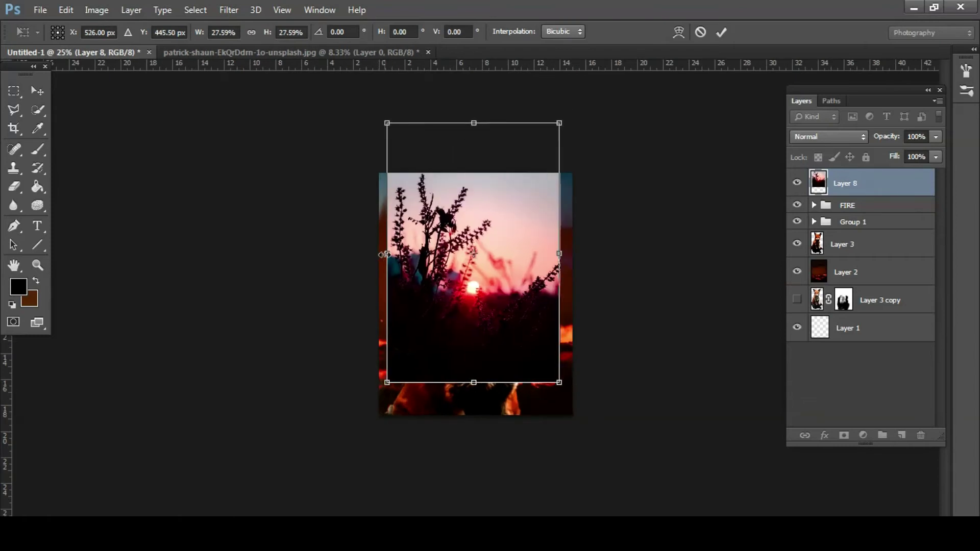
left_click_drag(395, 243, 724, 242)
left_click_drag(663, 306, 549, 397)
Step: Position the sunset photo, set its blend mode to Darken, and commit the transform
left_click(828, 136)
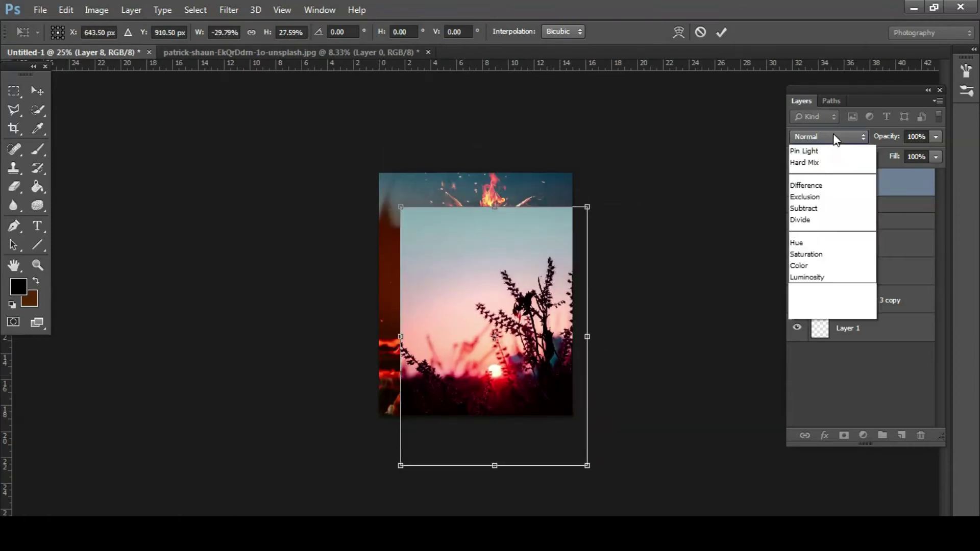
left_click(817, 153)
left_click_drag(528, 434, 515, 424)
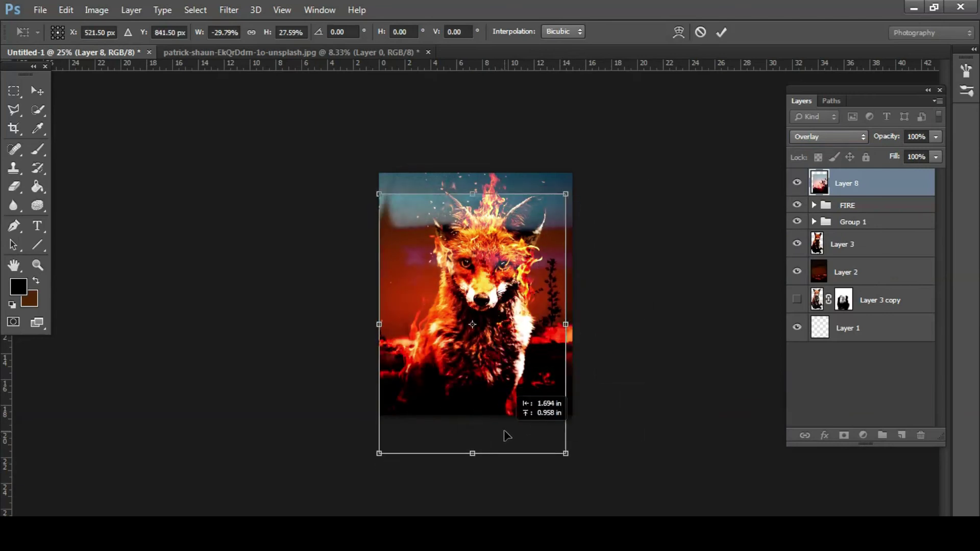
mouse_move(516, 424)
left_mouse_down()
mouse_move(517, 447)
mouse_move(552, 416)
left_mouse_up()
left_click(828, 137)
left_click(801, 152)
left_click(828, 137)
left_click(807, 186)
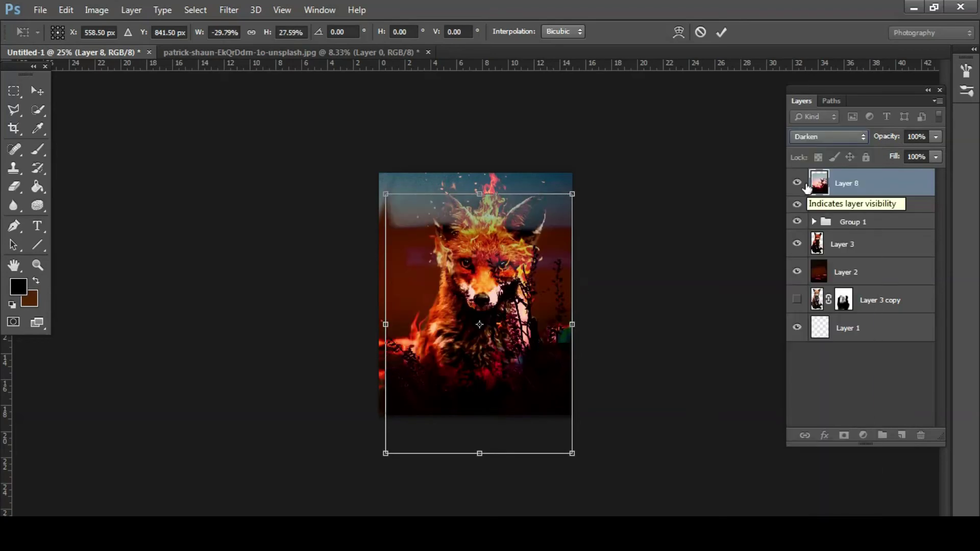
left_click(37, 90)
key("Return")
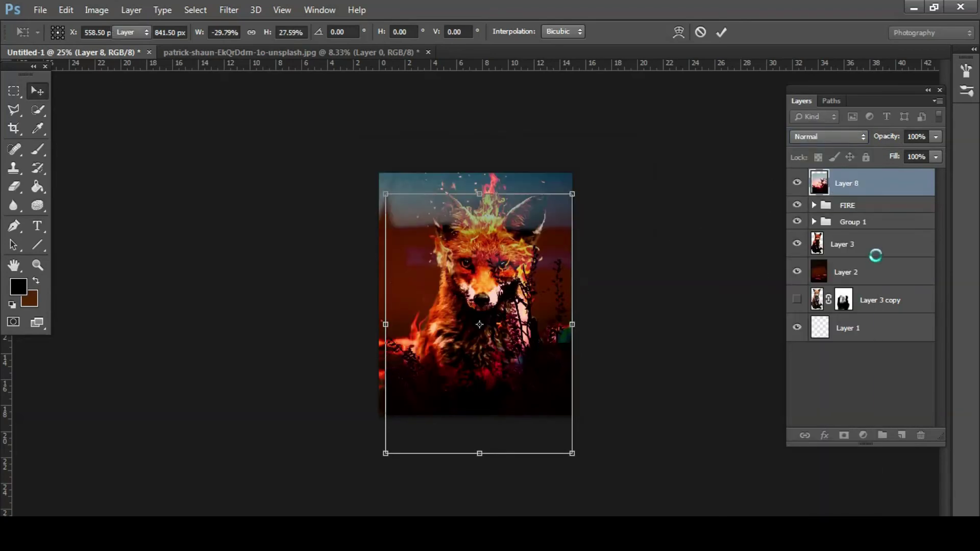
Step: Mask the sunset layer, painting black at full opacity and flow to reveal fire on the head
left_click(844, 434)
left_click(38, 149)
key("0")
key("shift+0")
mouse_move(490, 209)
left_mouse_down()
mouse_move(404, 247)
mouse_move(509, 242)
left_mouse_up()
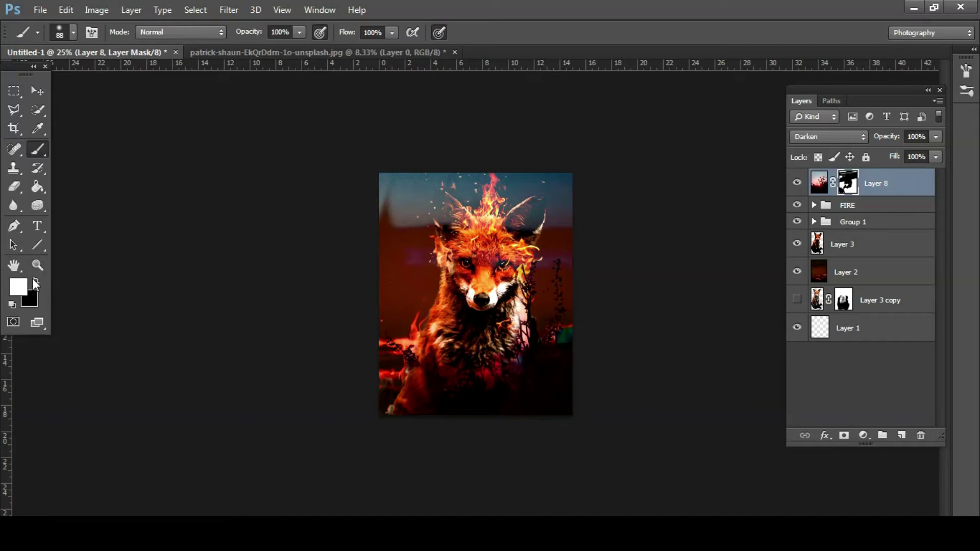
Step: Paint Layer 8's mask over the lower-left corner, adjusting brush flow and opacity
left_click_drag(371, 360, 430, 434)
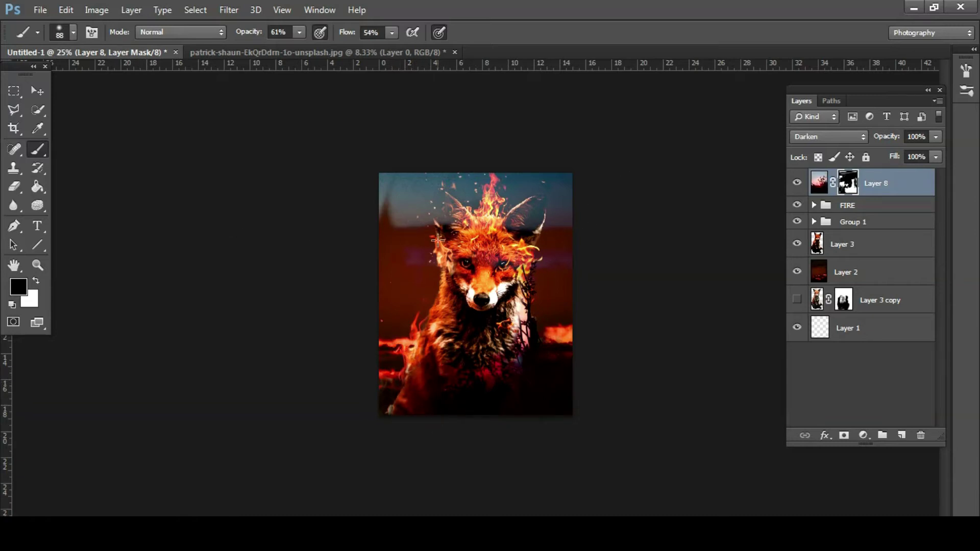
left_click_drag(300, 32, 334, 47)
left_click(392, 32)
left_click(819, 182)
Step: Apply a Brightness/Contrast adjustment to Layer 8 with brightness 21
key("alt+i")
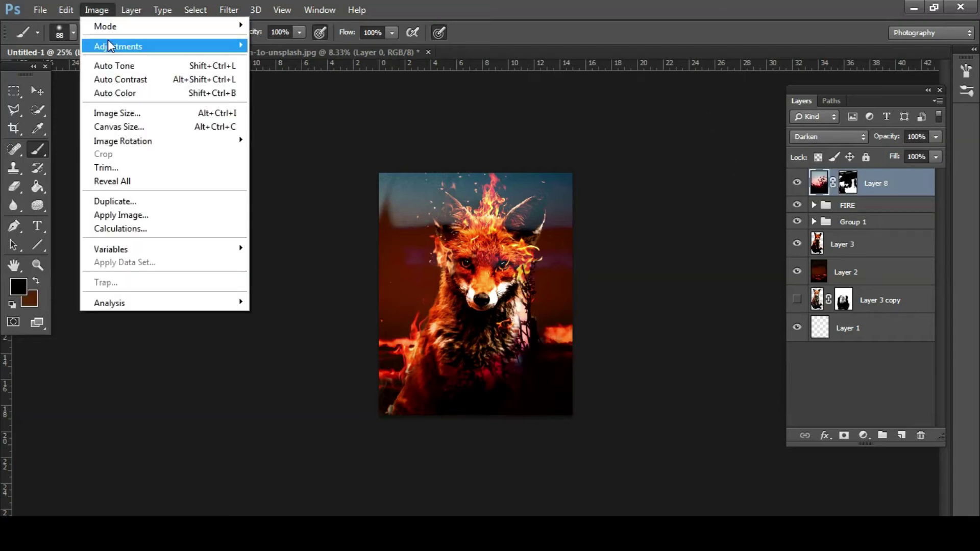
type("jc41")
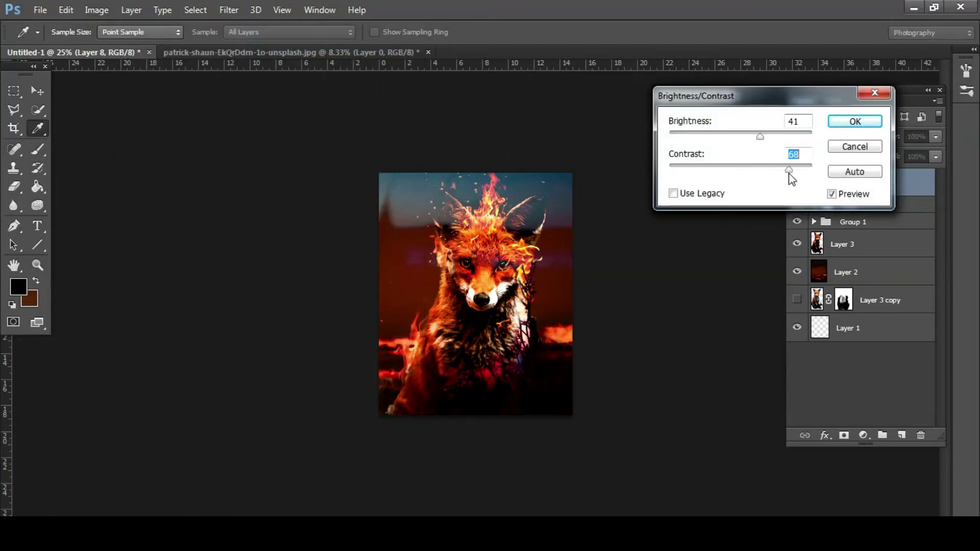
key("shift+Tab")
type("21")
left_click(849, 128)
Step: Use Color Balance on Layer 8 to warm midtones and shadows toward red and adjust highlights
left_click(97, 10)
left_click(286, 149)
left_click_drag(694, 204, 731, 204)
mouse_move(753, 169)
left_mouse_down()
mouse_move(801, 168)
mouse_move(768, 169)
left_mouse_up()
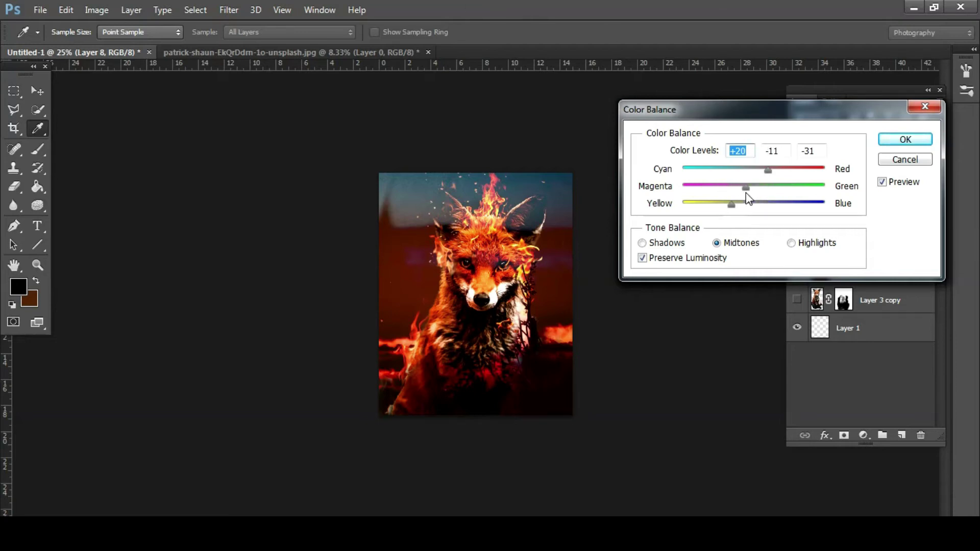
left_click(745, 188)
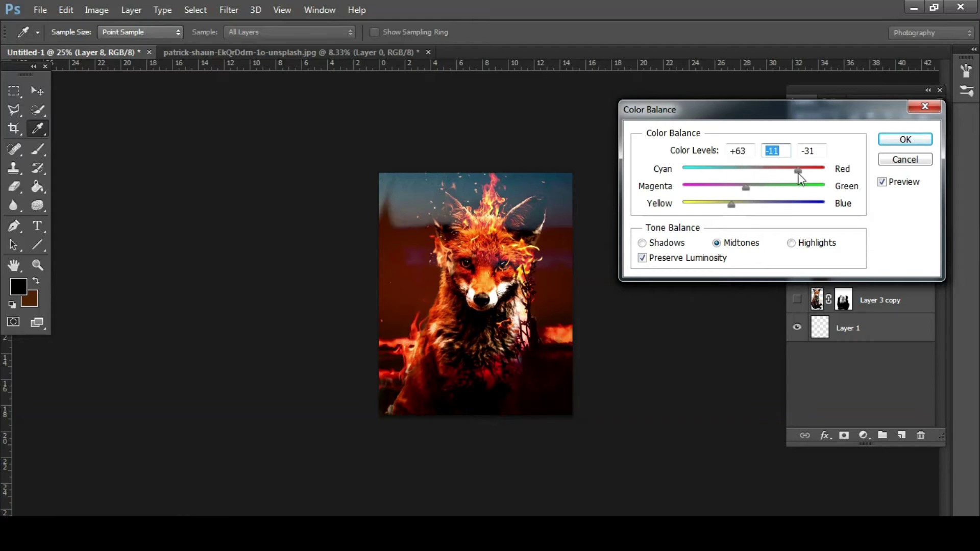
left_click(663, 243)
mouse_move(753, 169)
left_mouse_down()
mouse_move(767, 170)
mouse_move(775, 188)
left_mouse_up()
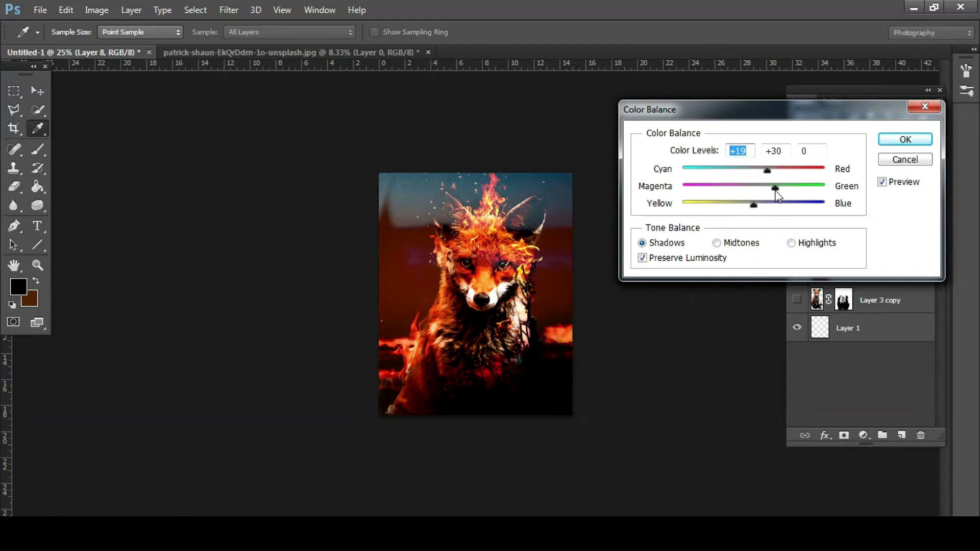
left_click(791, 243)
left_click_drag(794, 174, 783, 174)
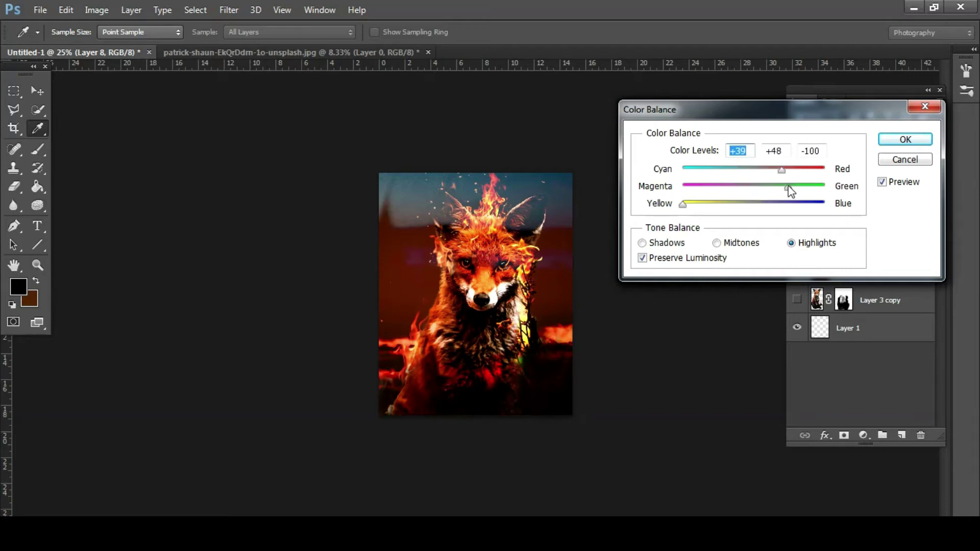
key("Tab")
left_click(893, 142)
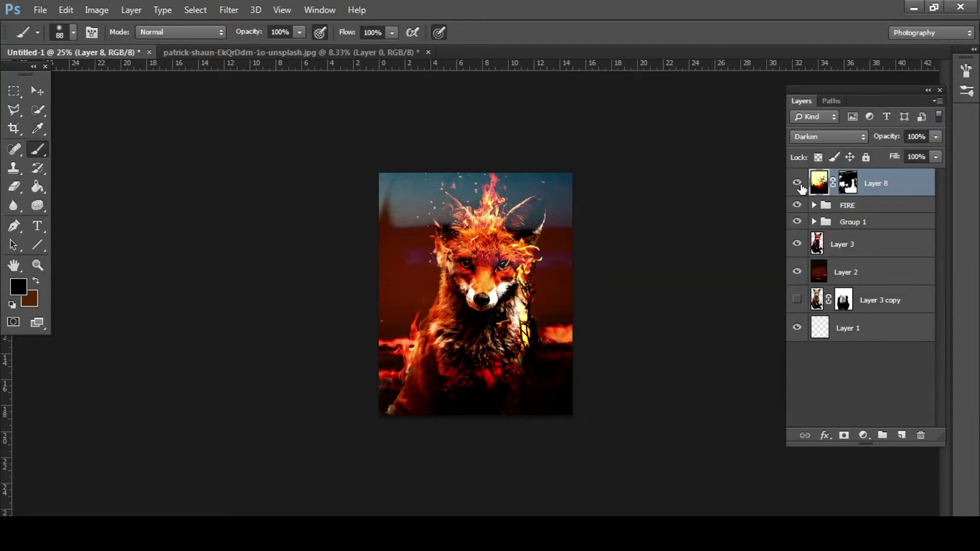
Step: Compare the image with the FIRE layers and Layer 7 copy toggled off and on
left_click(825, 248)
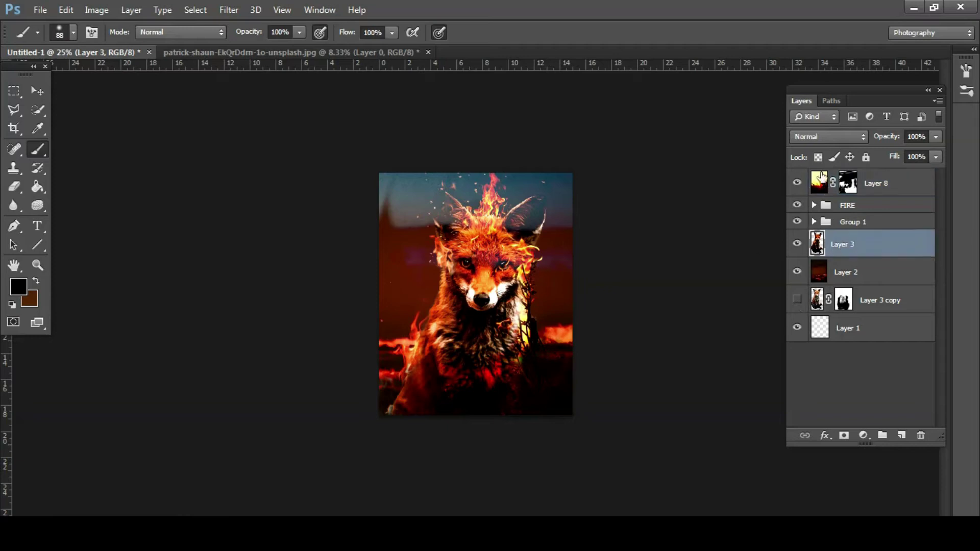
left_click(813, 206)
double_click(797, 228)
double_click(796, 255)
left_click(797, 283)
left_click(814, 206)
left_click(796, 245)
double_click(797, 244)
Step: On Layer 7 copy's mask, paint out the blue sky over the ears, top and sides
left_click(860, 244)
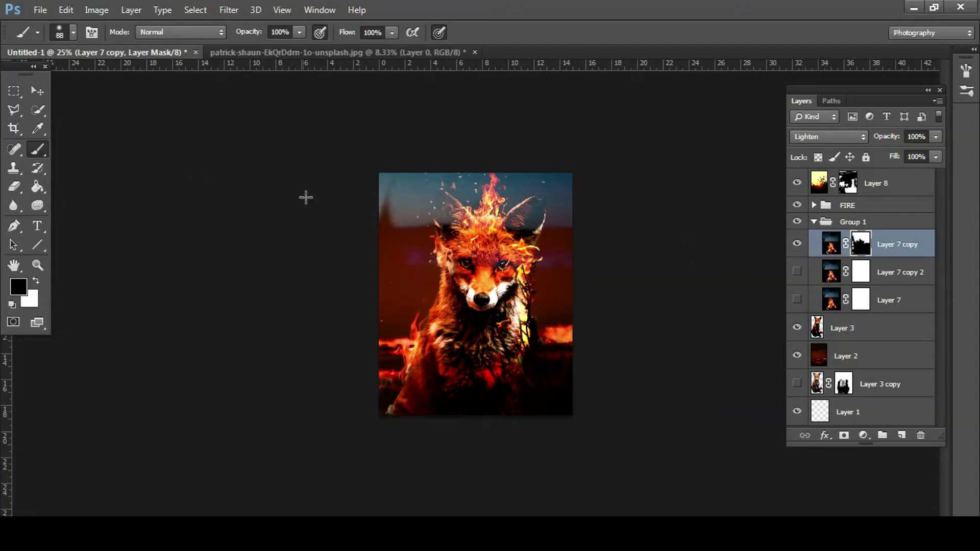
key("ctrl+plus")
mouse_move(396, 217)
left_mouse_down()
mouse_move(470, 204)
mouse_move(586, 273)
left_mouse_up()
left_click_drag(658, 153, 201, 163)
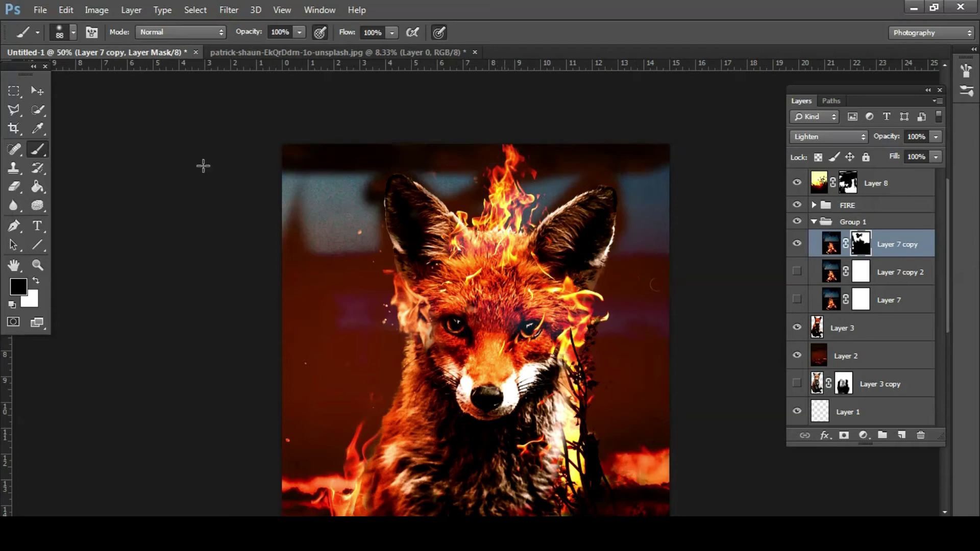
left_click_drag(285, 204, 664, 225)
left_click_drag(306, 245, 663, 250)
left_click_drag(324, 306, 460, 327)
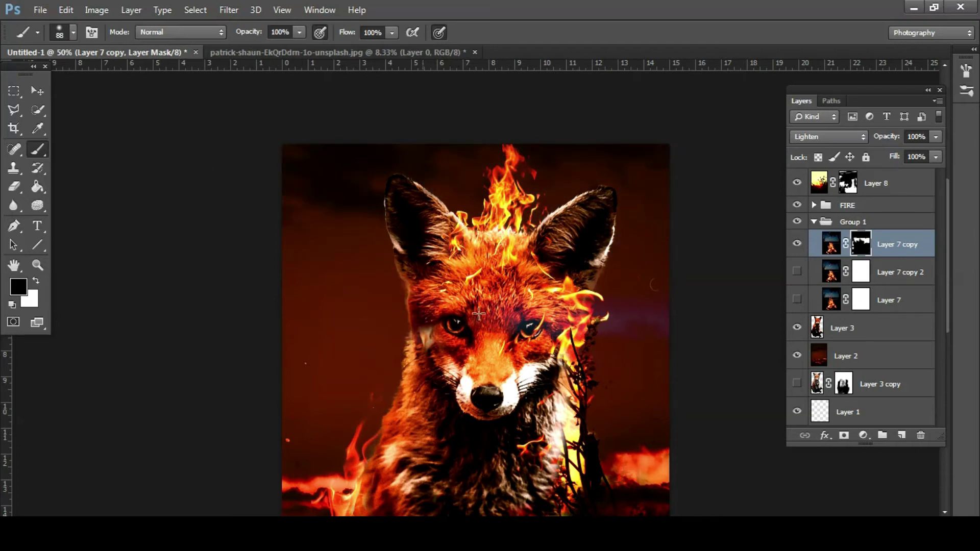
key("ctrl+alt+z")
key("ctrl+alt+z")
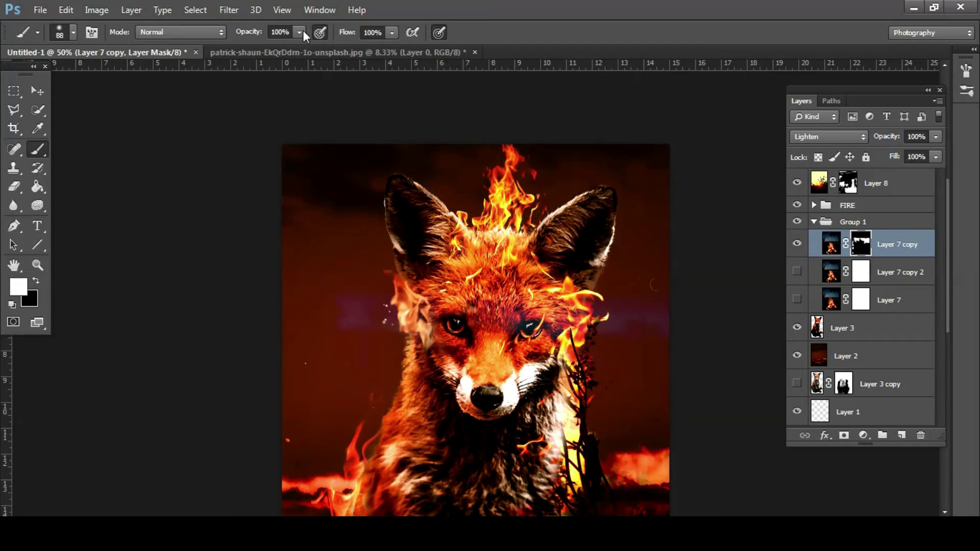
Step: At 25% opacity and 21% flow, bring faint sky back upper-left, then repaint the top
left_click_drag(296, 153, 287, 224)
left_click_drag(300, 32, 284, 32)
left_click_drag(392, 32, 357, 32)
left_click_drag(289, 209, 335, 164)
mouse_move(337, 235)
left_mouse_down()
mouse_move(345, 138)
mouse_move(361, 162)
mouse_move(316, 184)
mouse_move(393, 131)
mouse_move(366, 163)
left_mouse_up()
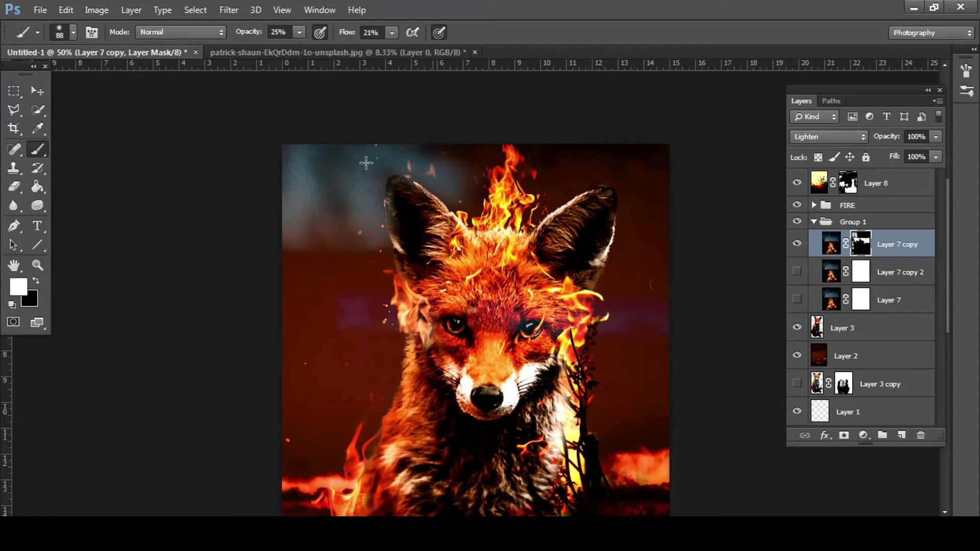
left_click_drag(477, 231, 498, 170)
key("0")
key("shift+0")
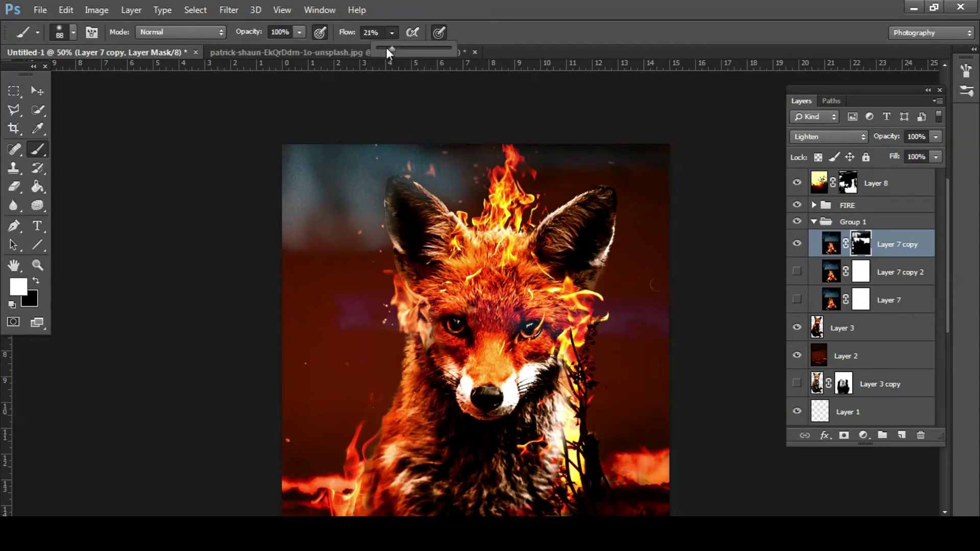
left_click_drag(748, 152, 757, 242)
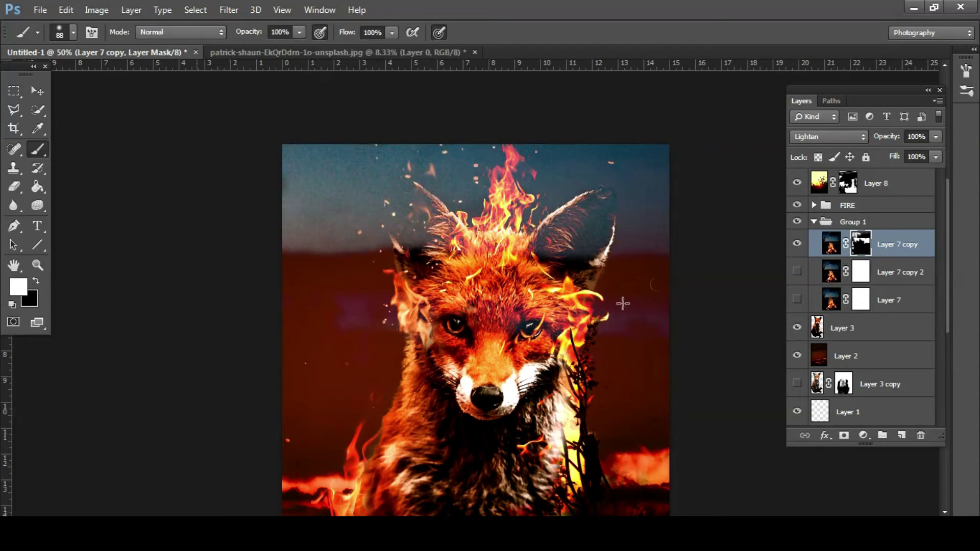
key("ctrl+z")
mouse_move(368, 167)
left_mouse_down()
mouse_move(755, 130)
mouse_move(245, 273)
left_mouse_up()
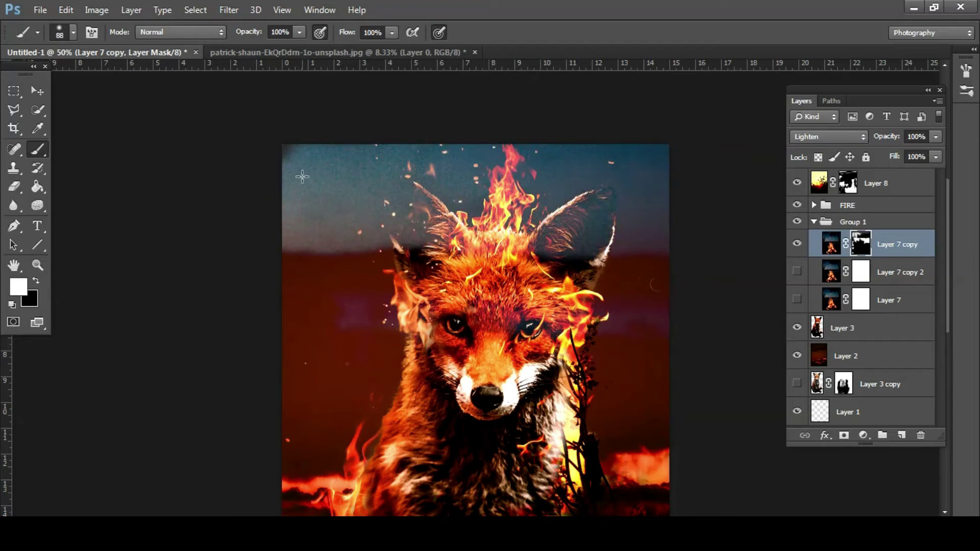
Step: Switch to black with 43% opacity and flow and a 135 px brush
key("x")
key("4")
key("3")
key("shift+4")
key("shift+3")
left_click(73, 32)
left_click_drag(103, 82, 118, 82)
key("Return")
left_click_drag(307, 263, 295, 219)
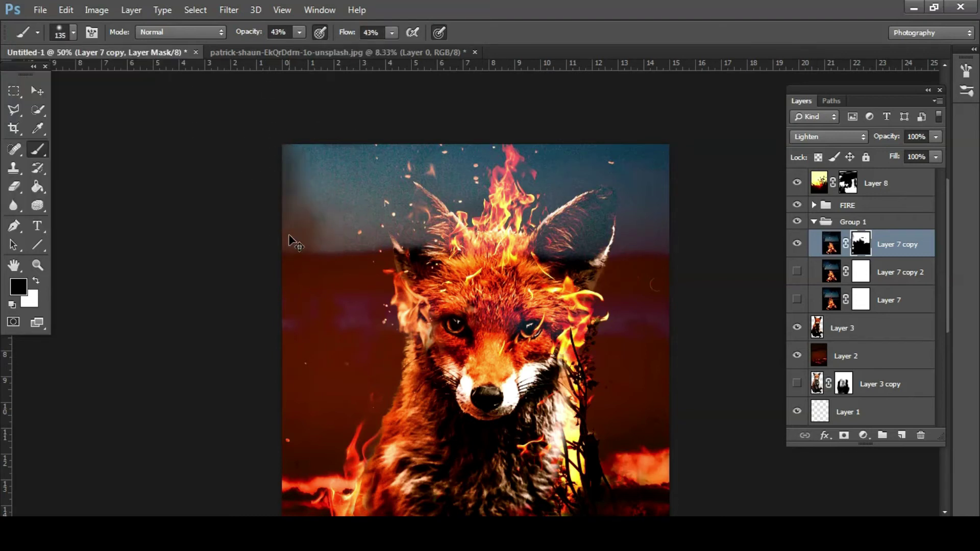
key("ctrl+z")
Step: Darken the sky around the fox's left ear at 15% opacity and 11% flow
key("1")
key("5")
key("shift+1")
key("shift+1")
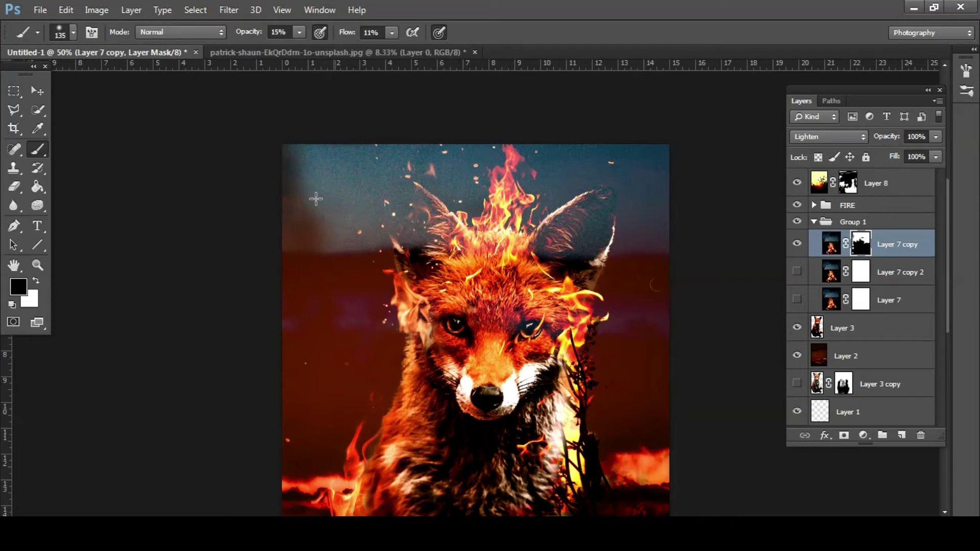
left_click_drag(285, 236, 415, 232)
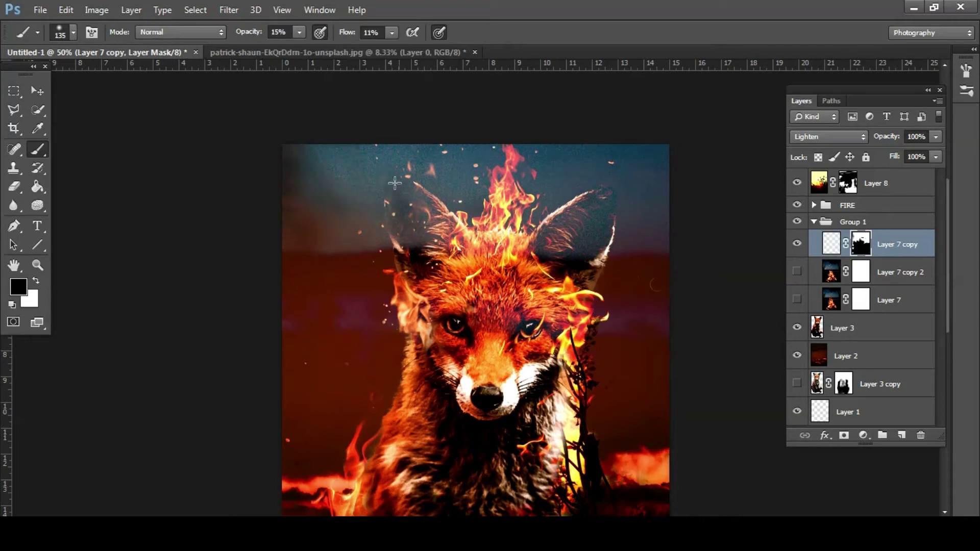
left_click_drag(398, 198, 421, 210)
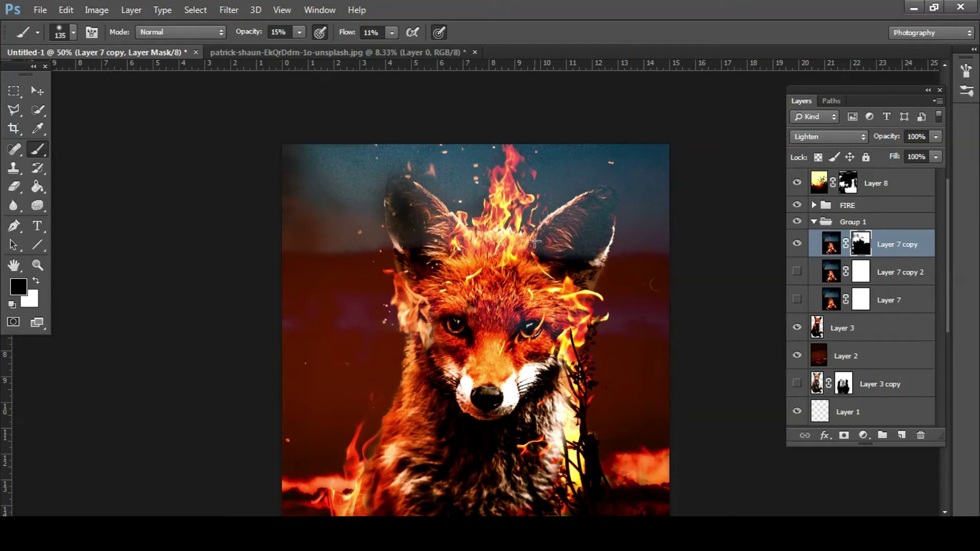
left_click_drag(299, 32, 286, 45)
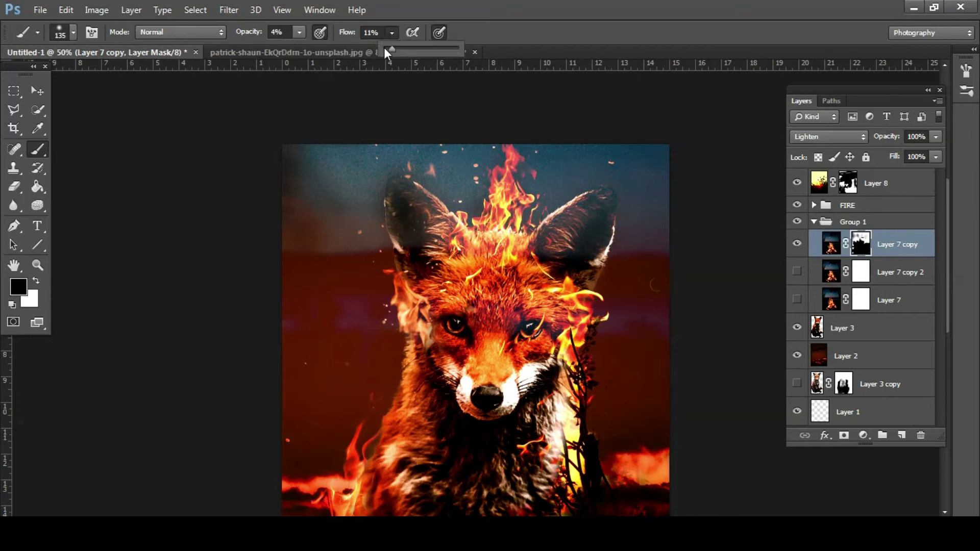
left_click_drag(391, 32, 384, 48)
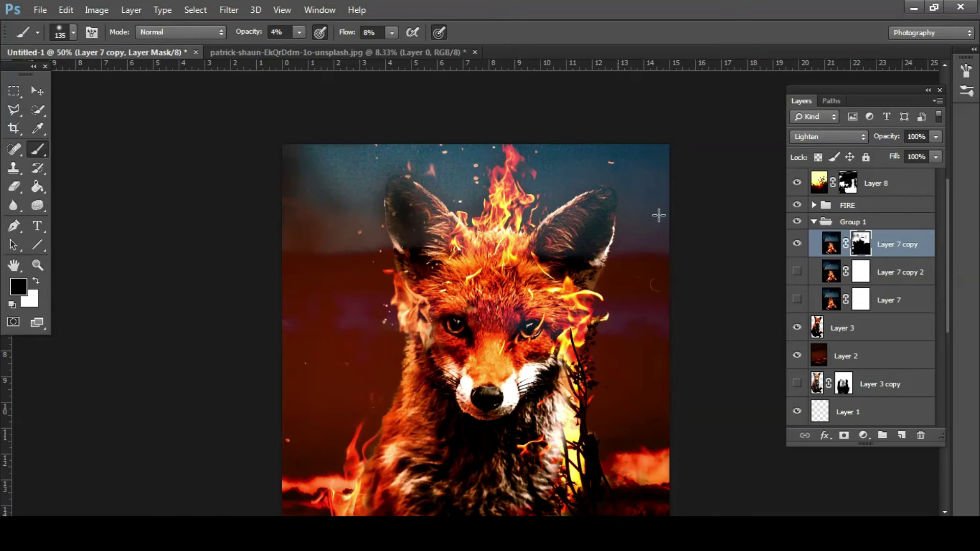
key("ctrl+minus")
key("ctrl+minus")
Step: Compare with Layer 7 copy hidden, then paint out the remaining blue sky at 100% opacity
left_click(797, 246)
left_click(797, 246)
left_click(797, 246)
left_click(798, 246)
left_click(797, 245)
left_click(797, 244)
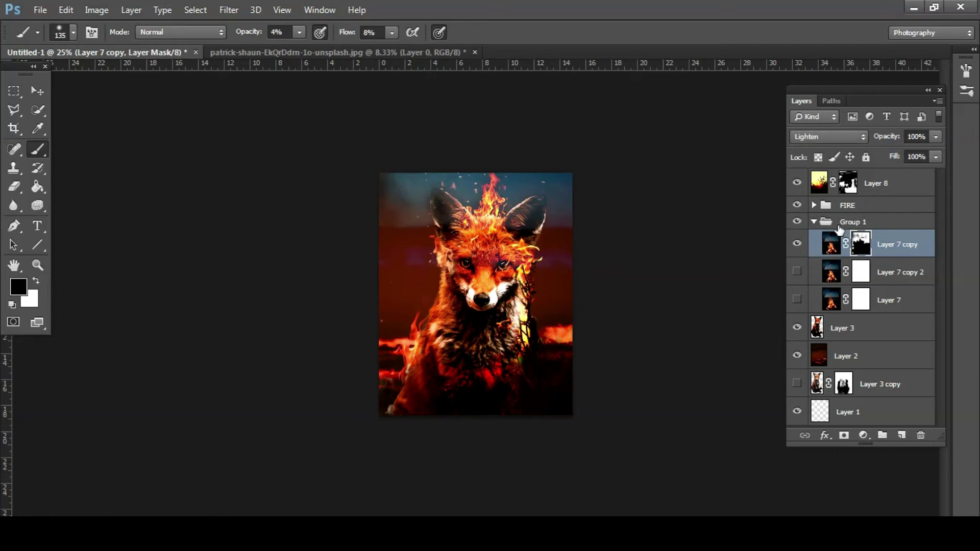
left_click_drag(299, 32, 387, 35)
left_click_drag(202, 191, 346, 250)
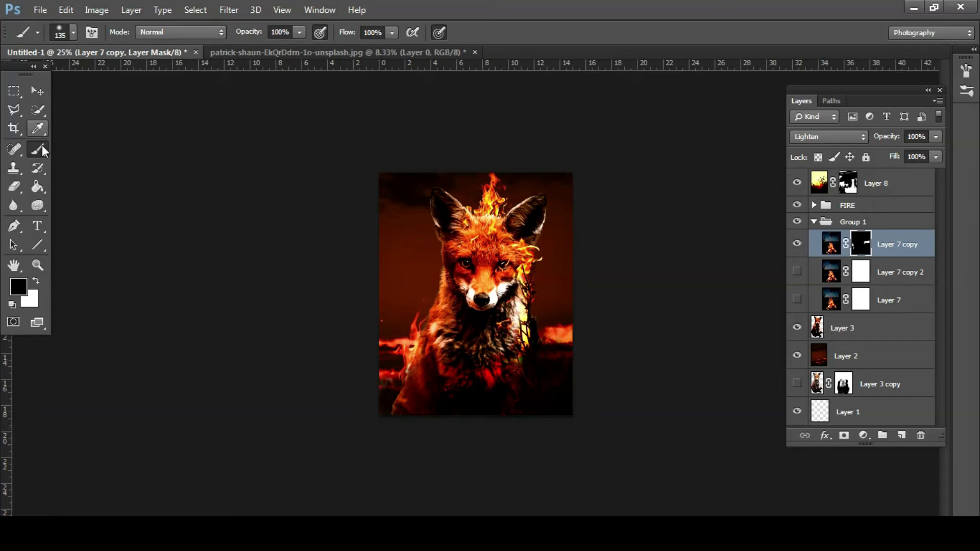
Step: Reveal the left cheek with white, then darken around the left eye at 28% flow
key("x")
mouse_move(440, 268)
left_mouse_down()
mouse_move(436, 240)
mouse_move(451, 287)
left_mouse_up()
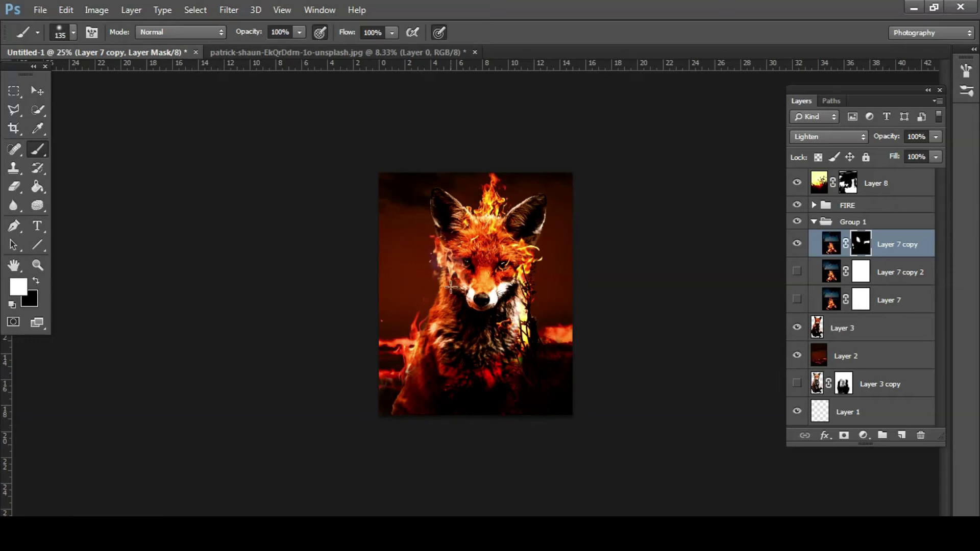
left_click(36, 281)
left_click(300, 32)
left_click_drag(392, 35, 357, 38)
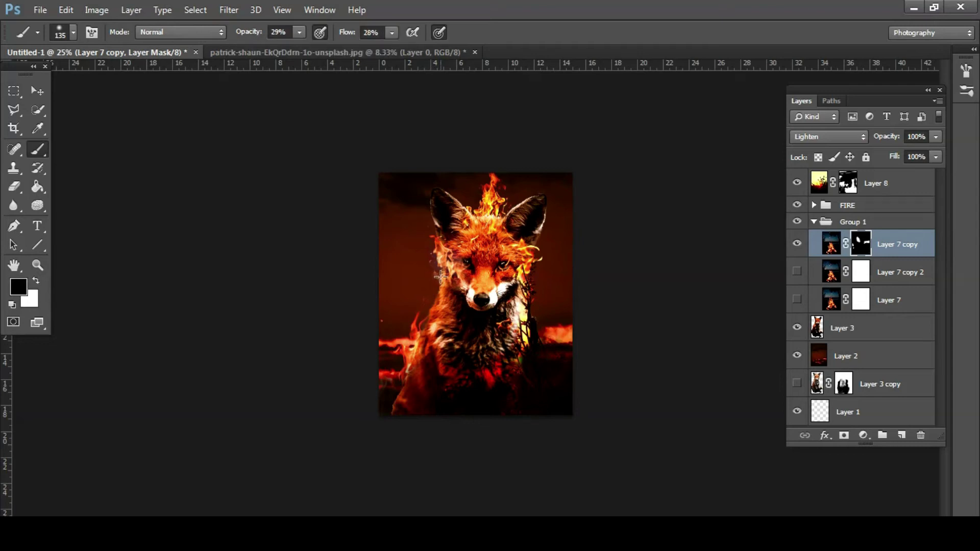
key("ctrl+plus")
left_click_drag(456, 242, 458, 232)
scroll(433, 104, "up", 1)
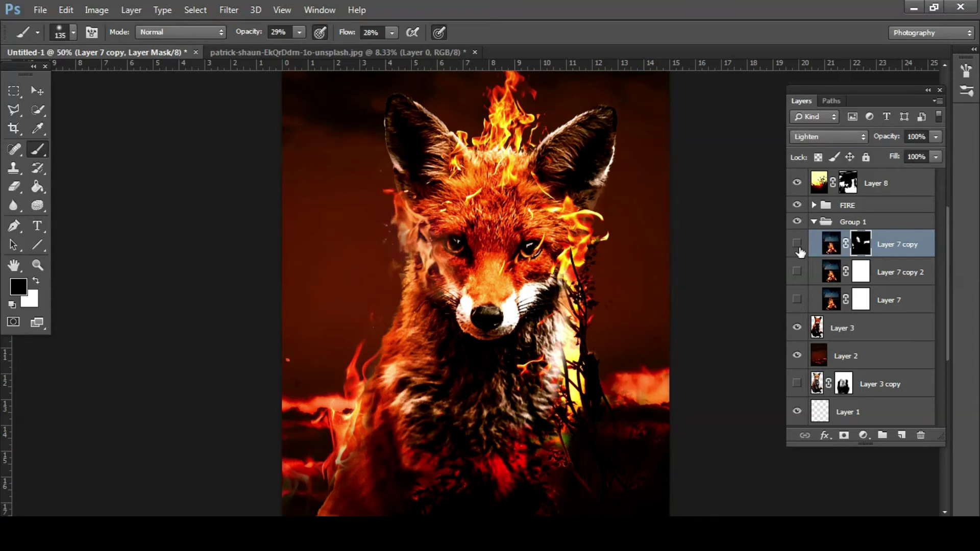
Step: Apply Brightness/Contrast to Layer 7 copy's image with Brightness -79 and Contrast 100
left_click(829, 244)
left_click(96, 10)
left_click(296, 42)
left_click_drag(740, 132, 792, 136)
mouse_move(740, 167)
left_mouse_down()
mouse_move(710, 172)
mouse_move(812, 169)
left_mouse_up()
left_click_drag(792, 137, 727, 136)
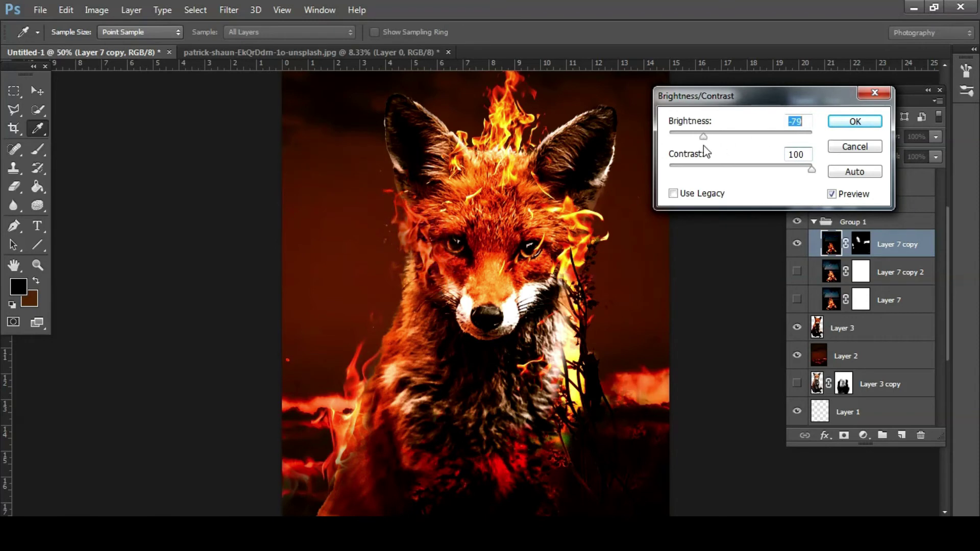
key("Return")
Step: Warm the layer with Color Balance adjustments to midtones, shadows and highlights
left_click(96, 9)
left_click(317, 133)
mouse_move(754, 168)
left_mouse_down()
mouse_move(785, 169)
mouse_move(761, 169)
left_mouse_up()
left_click_drag(753, 203, 703, 203)
mouse_move(782, 188)
left_mouse_down()
mouse_move(741, 186)
mouse_move(718, 204)
mouse_move(761, 203)
left_mouse_up()
left_click(642, 243)
mouse_move(753, 168)
left_mouse_down()
mouse_move(769, 171)
mouse_move(730, 170)
left_mouse_up()
left_click(791, 243)
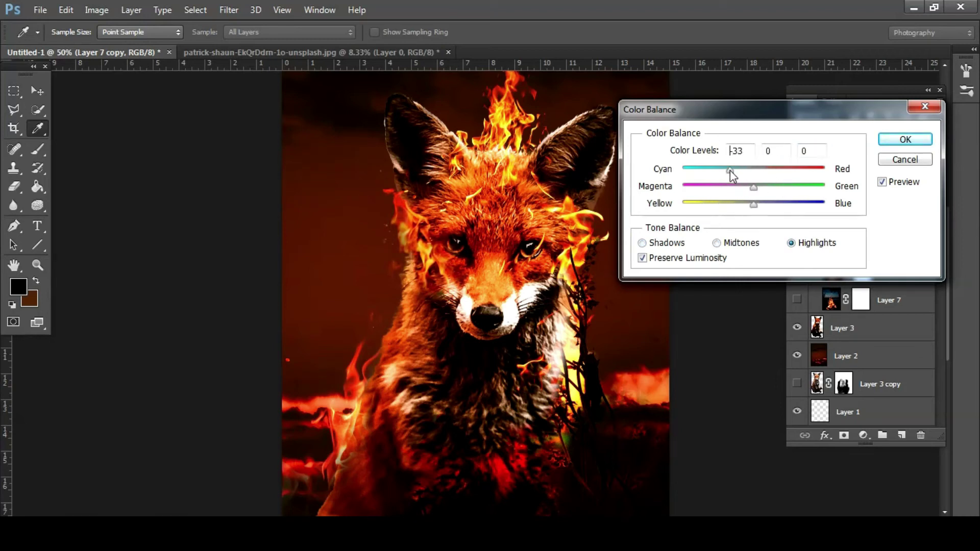
mouse_move(753, 203)
left_mouse_down()
mouse_move(720, 203)
mouse_move(765, 186)
left_mouse_up()
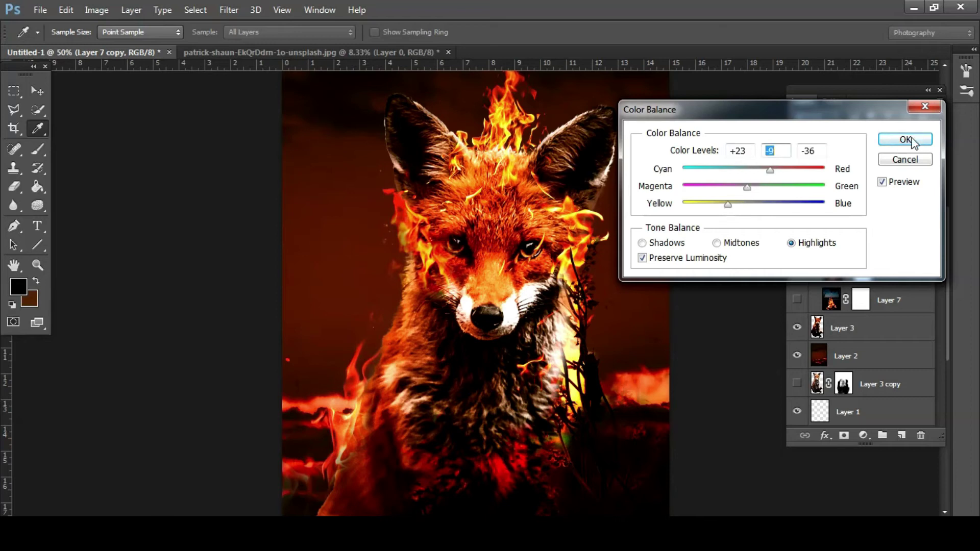
left_click(905, 139)
key("b")
key("ctrl+minus")
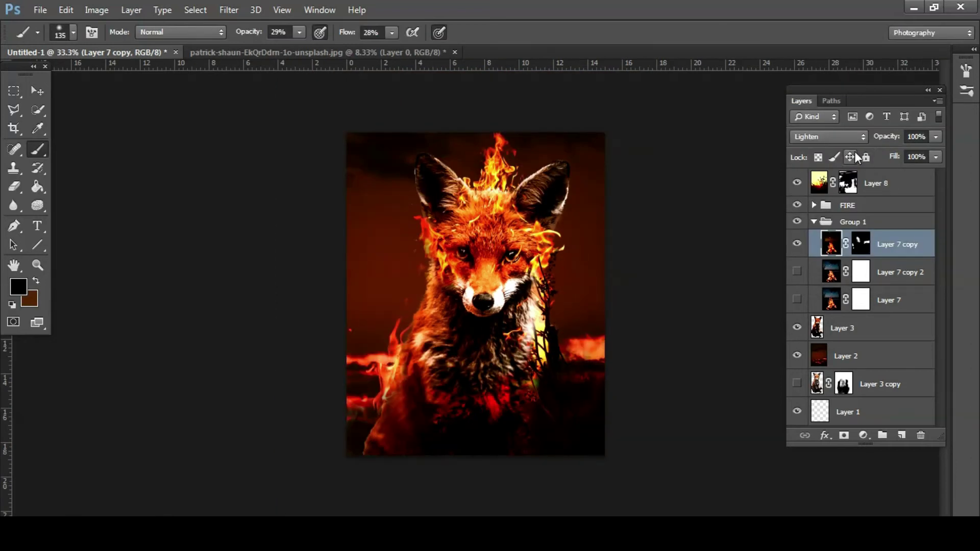
Step: Duplicate Layer 3 to create Layer 3 copy 2
left_click(837, 332)
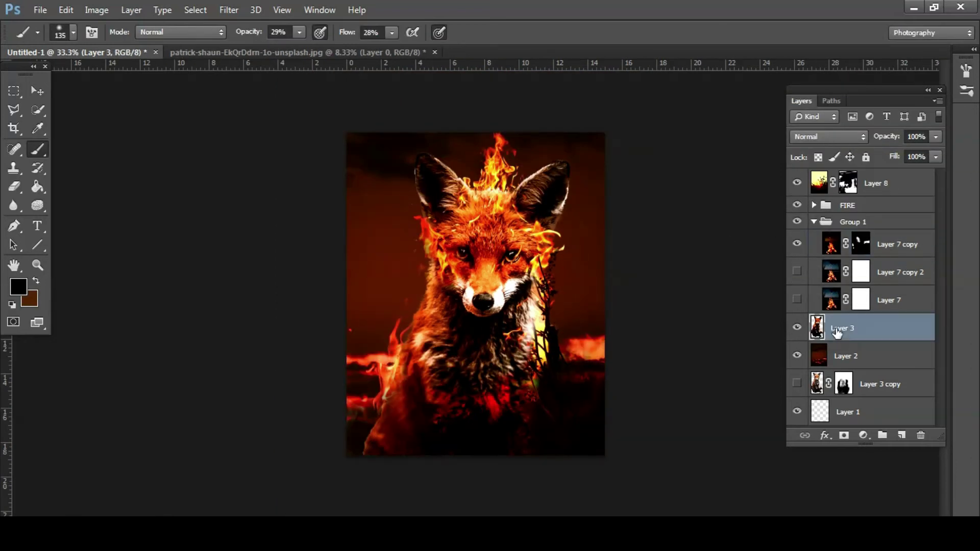
right_click(843, 329)
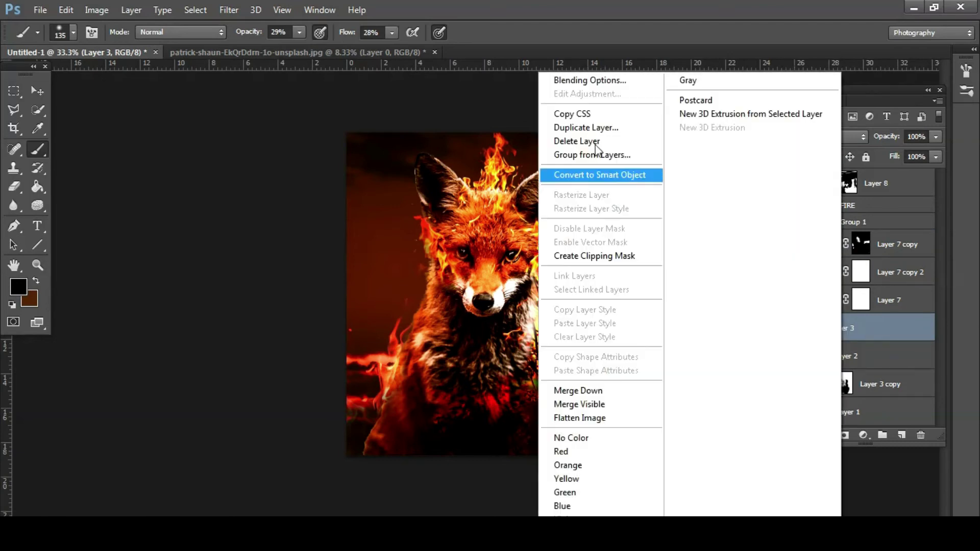
key("Escape")
key("ctrl+j")
Step: Set the copy's Hue/Saturation to Saturation +100 and Lightness +14
left_click(97, 9)
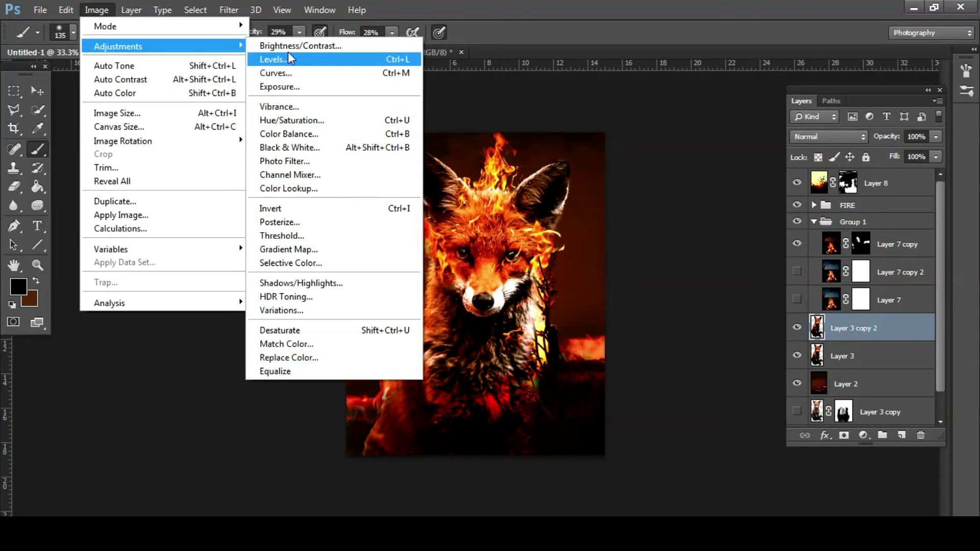
left_click(285, 121)
mouse_move(761, 203)
left_mouse_down()
mouse_move(697, 203)
mouse_move(771, 204)
mouse_move(759, 209)
mouse_move(779, 241)
mouse_move(820, 242)
left_mouse_up()
mouse_move(762, 271)
left_mouse_down()
mouse_move(795, 269)
mouse_move(779, 268)
left_mouse_up()
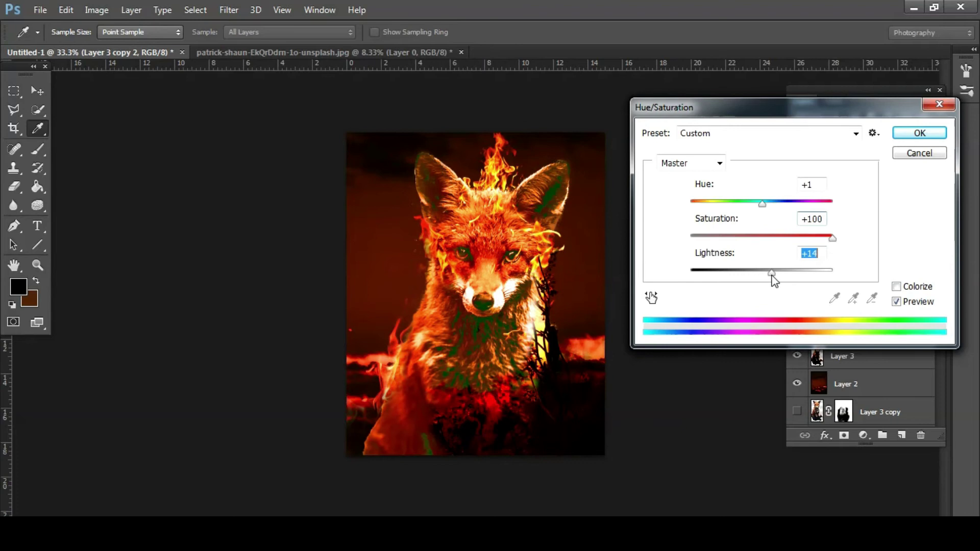
key("Return")
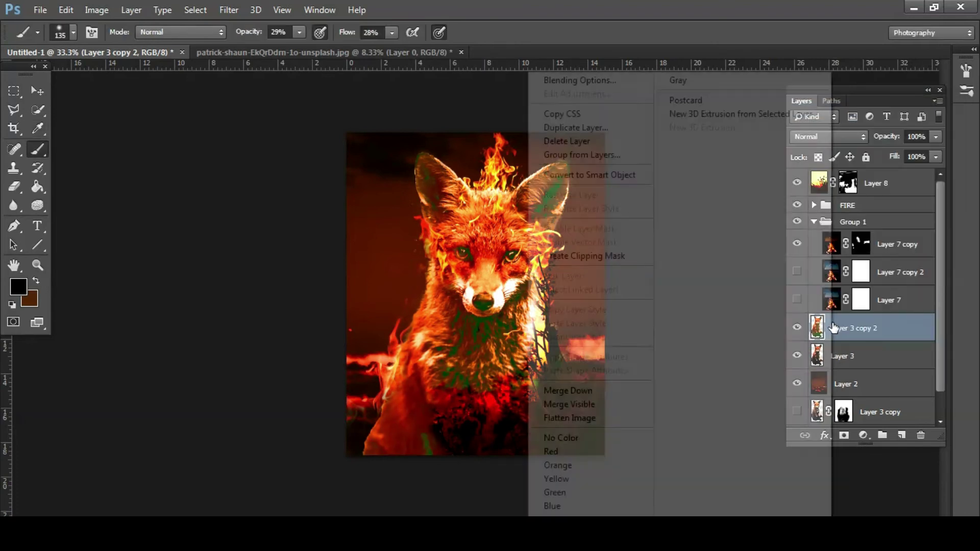
Step: Add a layer mask to Layer 3 copy 2 and fill it black with the Paint Bucket
left_click(844, 434)
key("b")
left_click(39, 188)
left_click(475, 294)
left_click(36, 280)
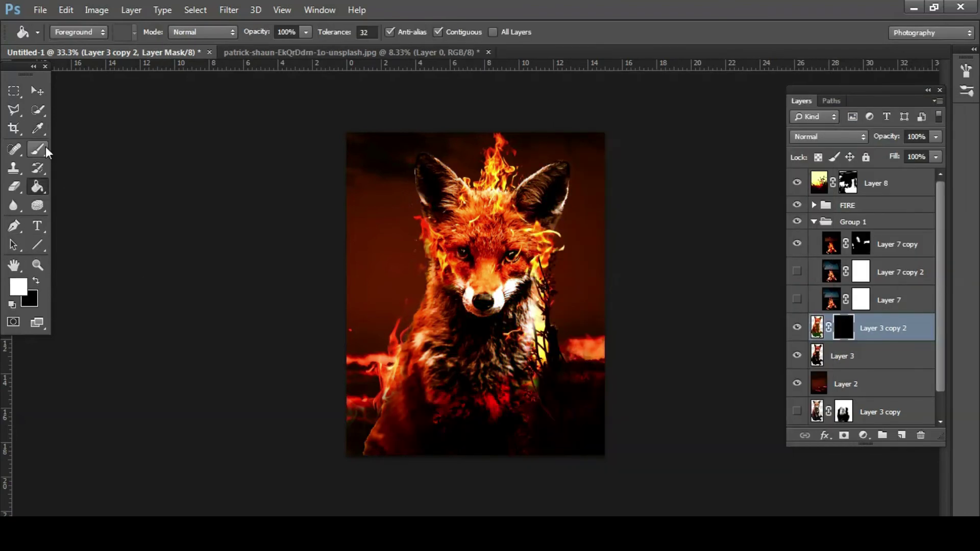
Step: Set up a white soft brush at size 29 with adjusted opacity
left_click(37, 149)
key("ctrl+plus")
key("ctrl+plus")
left_click(73, 32)
type("29")
key("Return")
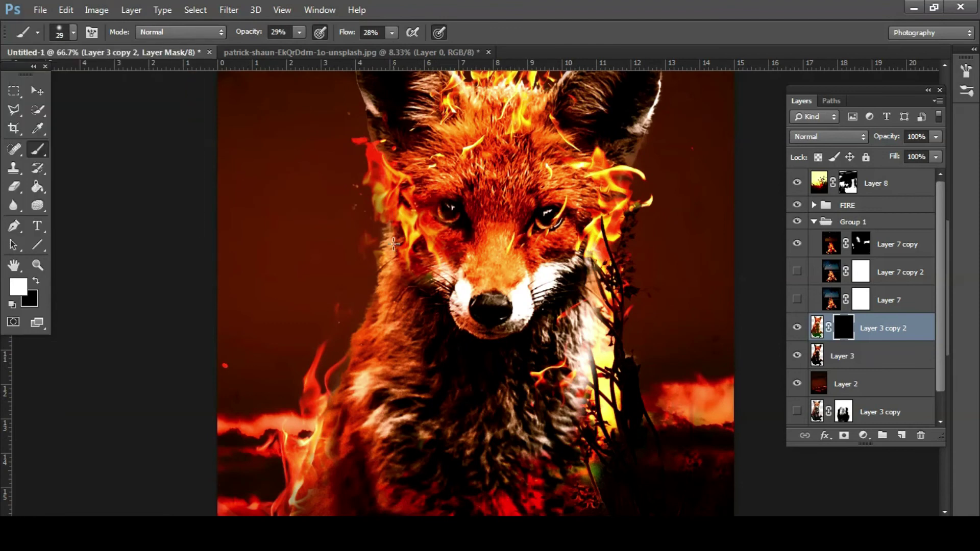
left_click(417, 225)
Step: Paint the vivid colour back onto both ears and the cheek and forehead edges
scroll(398, 148, "up", 1)
scroll(408, 153, "up", 1)
scroll(418, 161, "up", 2)
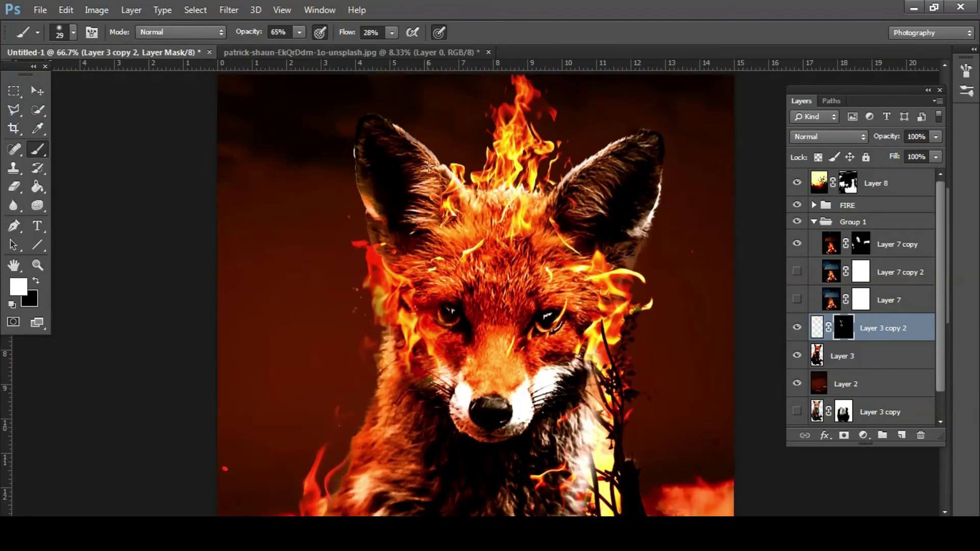
left_click_drag(428, 167, 422, 140)
left_click_drag(354, 160, 360, 187)
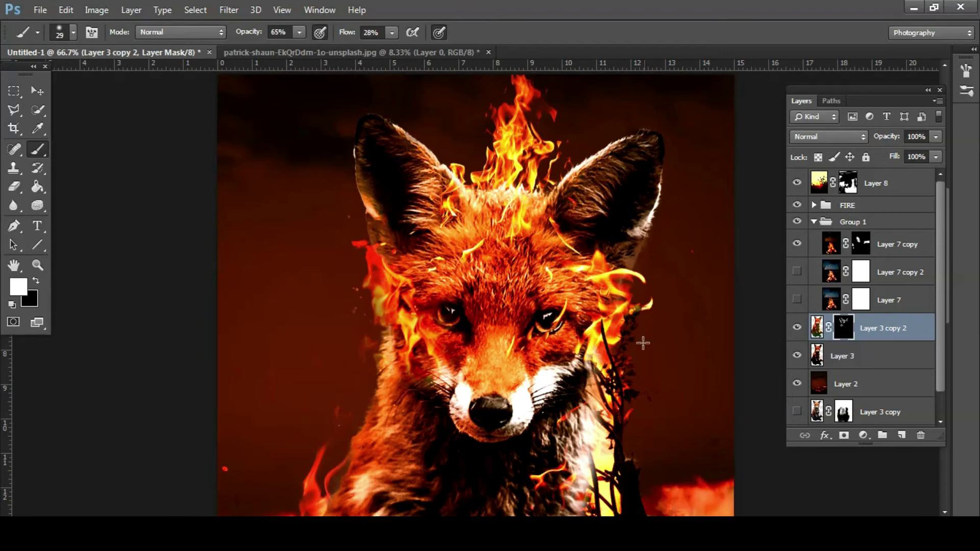
left_click_drag(632, 265, 613, 235)
left_click_drag(594, 312, 555, 274)
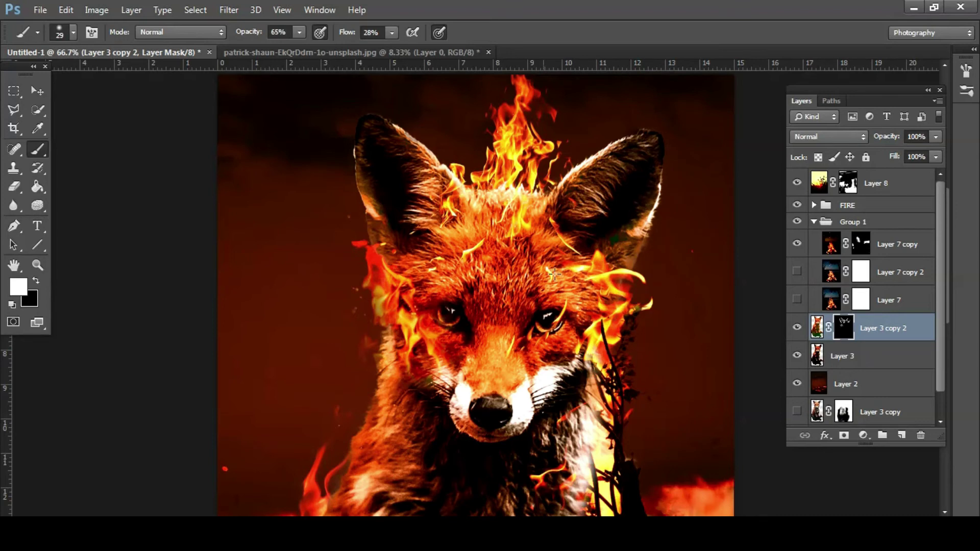
left_click_drag(551, 353, 567, 353)
left_click_drag(462, 358, 393, 352)
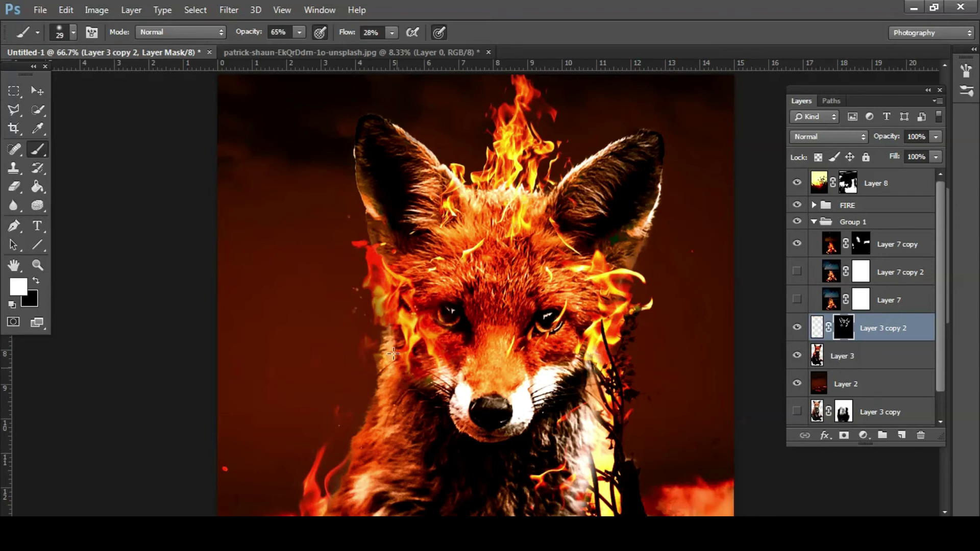
Step: Paint the vivid colour back onto the chest fur and beside the muzzle
scroll(379, 334, "down", 3)
scroll(378, 333, "down", 2)
scroll(378, 334, "down", 1)
mouse_move(351, 299)
left_mouse_down()
mouse_move(294, 470)
mouse_move(334, 438)
left_mouse_up()
scroll(284, 442, "down", 2)
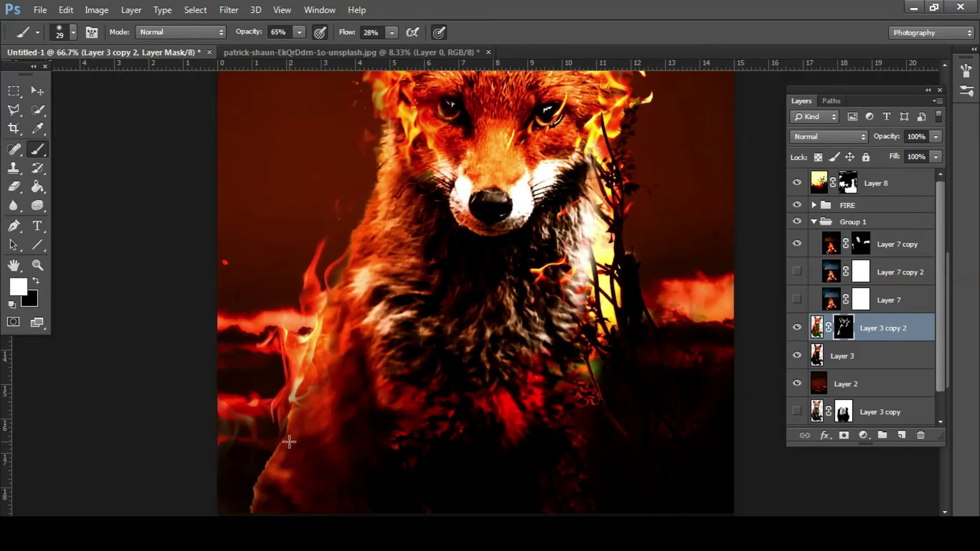
scroll(284, 442, "down", 1)
scroll(667, 279, "up", 2)
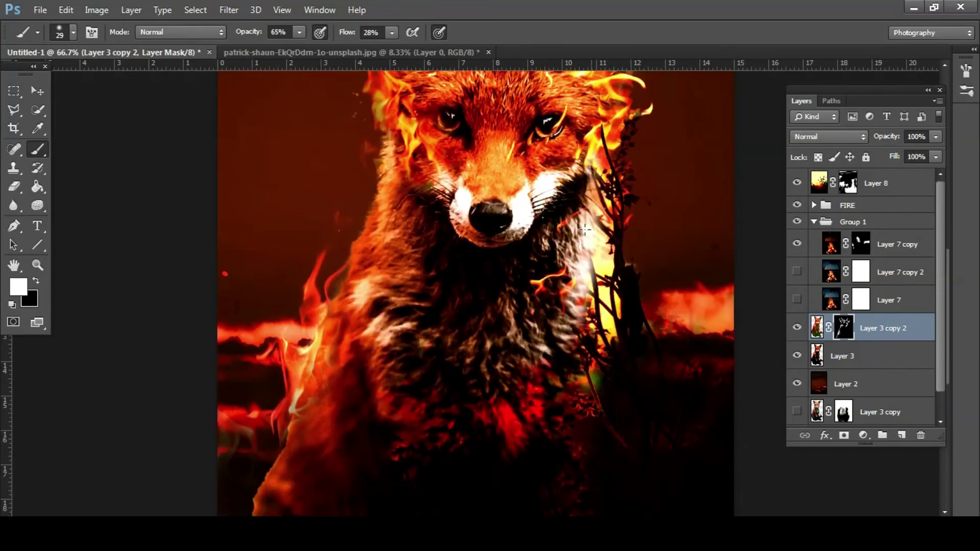
scroll(582, 235, "up", 2)
mouse_move(590, 267)
left_mouse_down()
mouse_move(504, 313)
mouse_move(513, 288)
left_mouse_up()
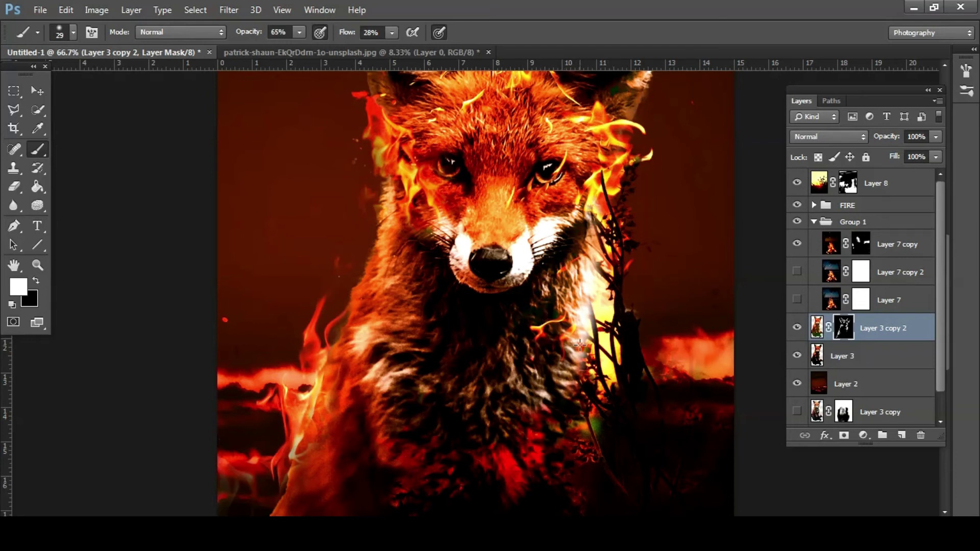
Step: Duplicate Layer 3 to create Layer 3 copy 3
key("ctrl+minus")
key("ctrl+minus")
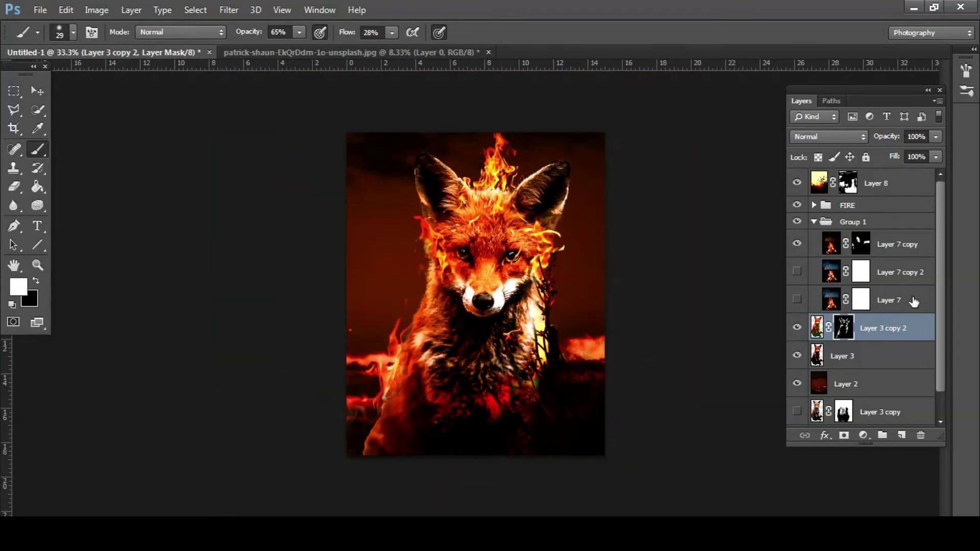
left_click(38, 280)
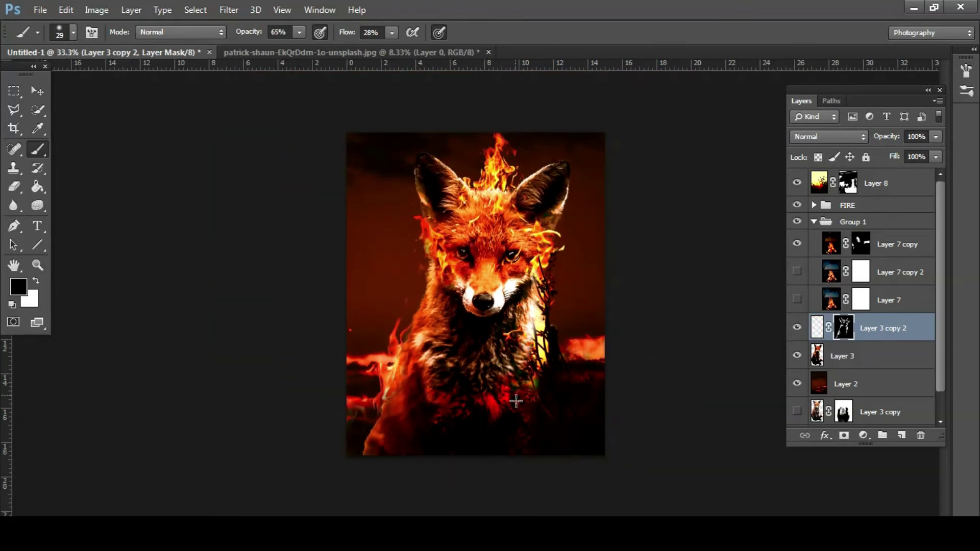
left_click(842, 356)
right_click(853, 354)
left_click(564, 175)
key("Return")
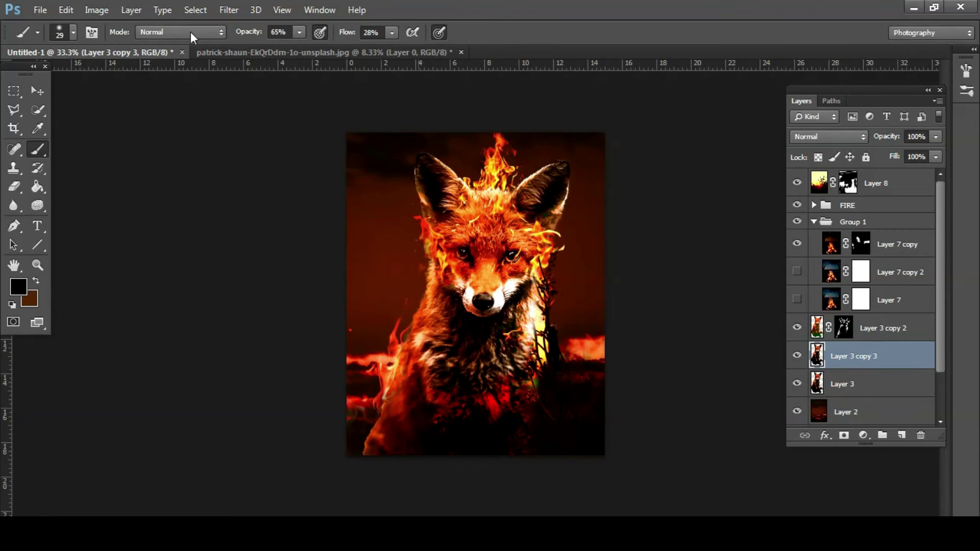
Step: Give the copy a golden Hue/Saturation tint with Hue +29 and boosted saturation
left_click(97, 10)
left_click(291, 120)
mouse_move(761, 204)
left_mouse_down()
mouse_move(700, 203)
mouse_move(782, 202)
left_mouse_up()
left_click_drag(761, 238, 833, 238)
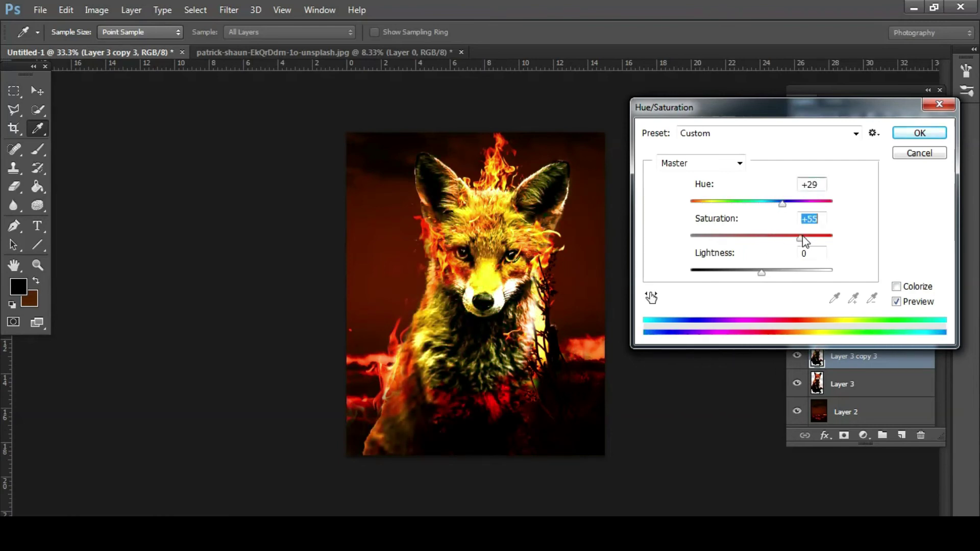
left_click_drag(766, 276, 758, 288)
Step: Add a black-filled mask to Layer 3 copy 3 and paint the golden tint back on the head
left_click(919, 133)
key("b")
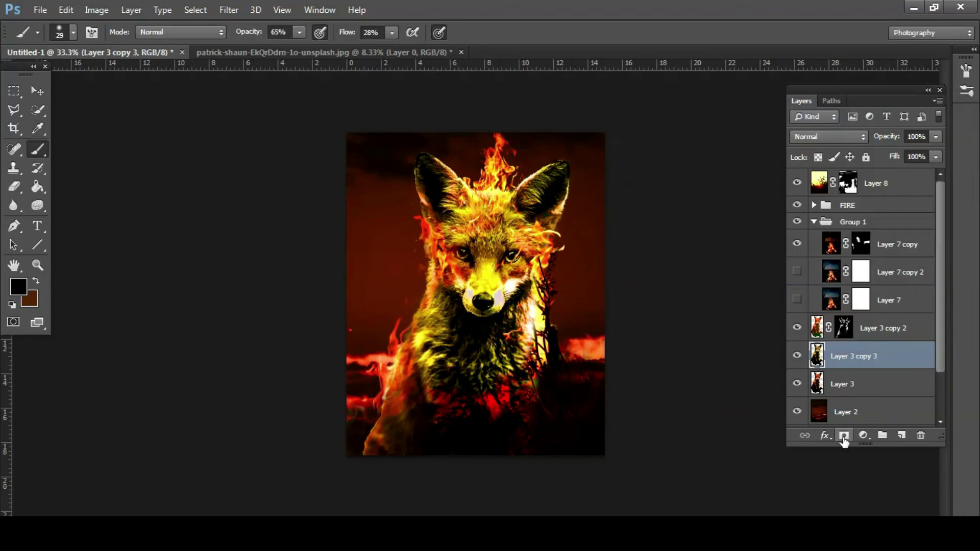
left_click(843, 435)
key("g")
left_click(405, 230)
key("x")
key("b")
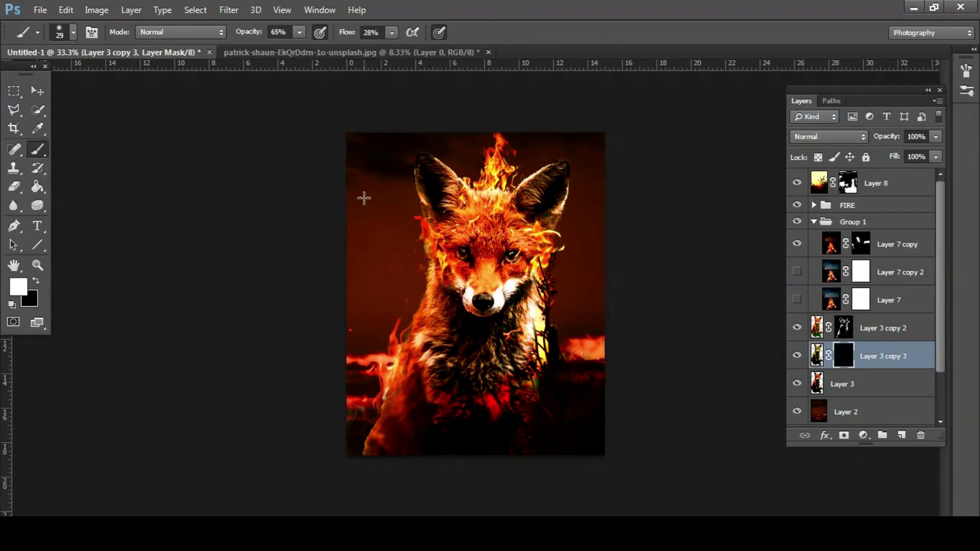
left_click_drag(451, 184, 527, 197)
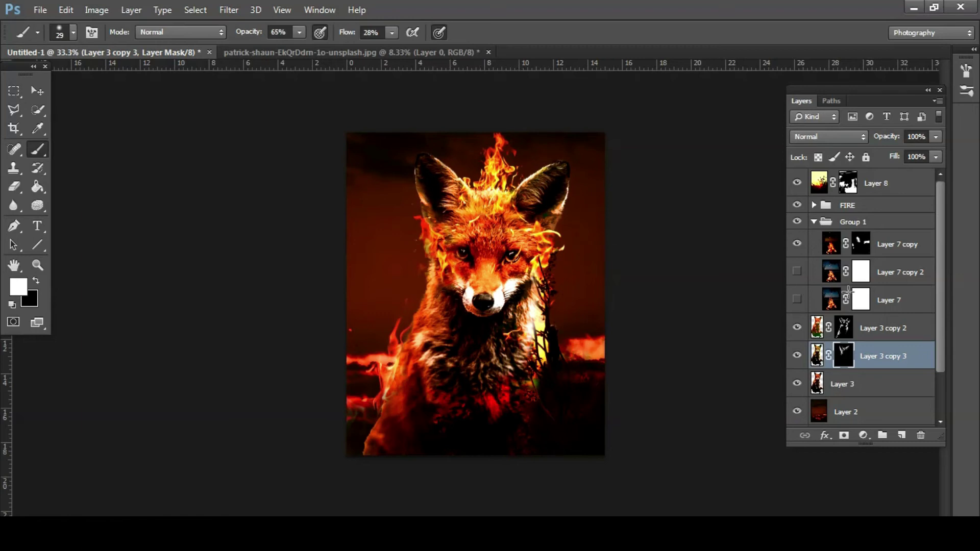
Step: Paint more golden tint onto the fur with a 38% opacity, 37% flow white brush
left_click(817, 356)
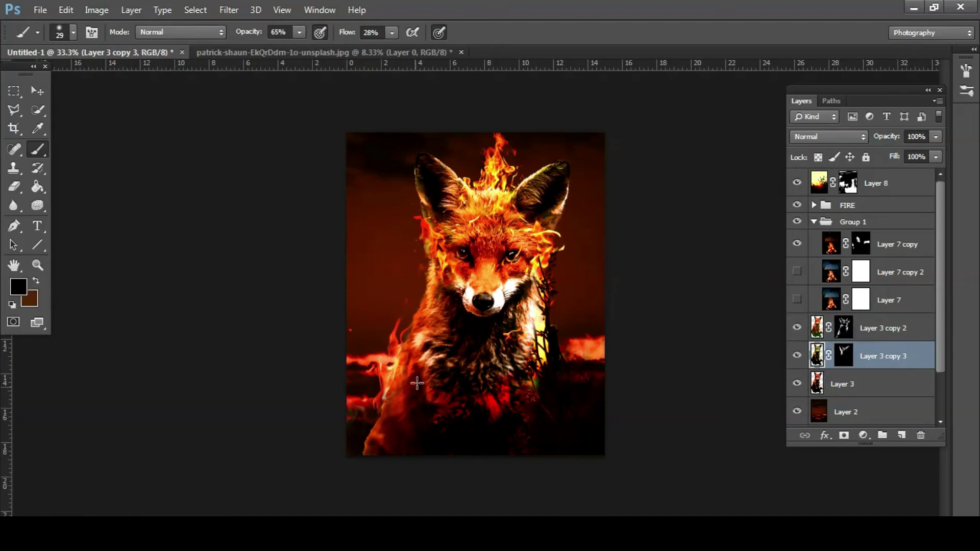
left_click(843, 329)
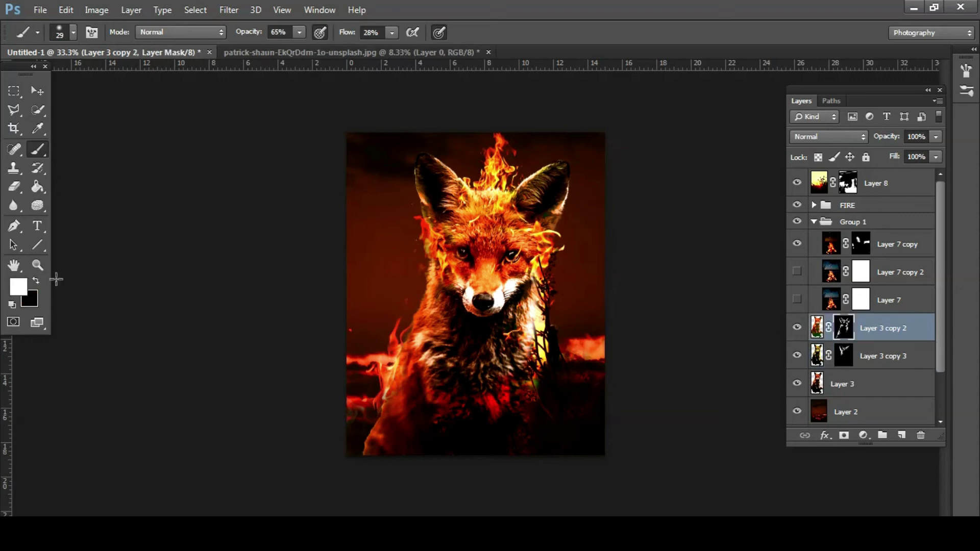
left_click(843, 356)
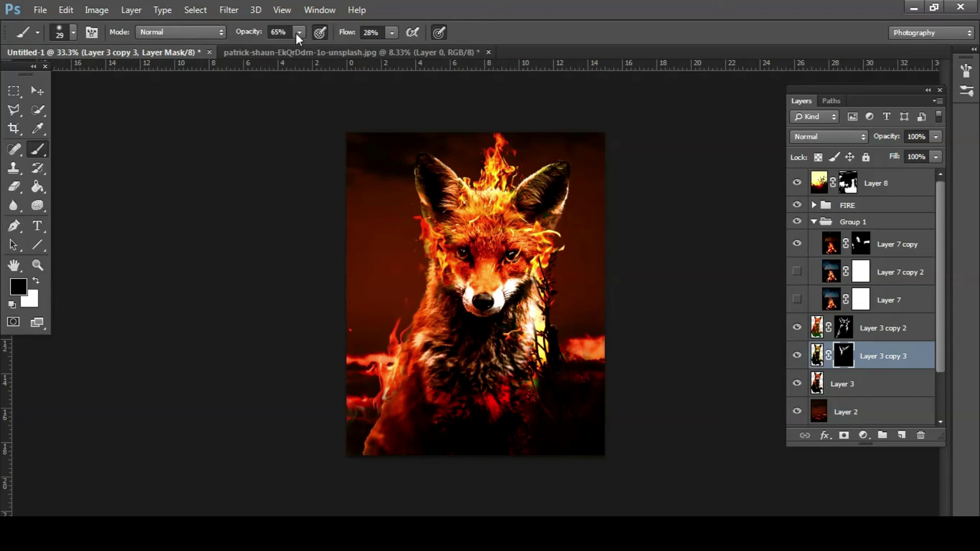
key("0")
key("shift+9")
key("x")
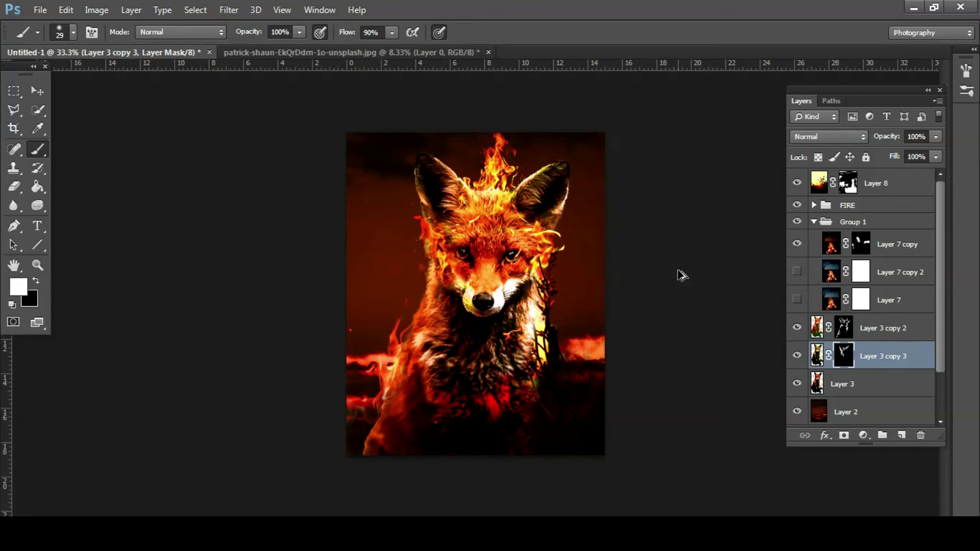
left_click(36, 279)
left_click_drag(300, 32, 261, 49)
left_click_drag(392, 33, 352, 48)
left_click(500, 291)
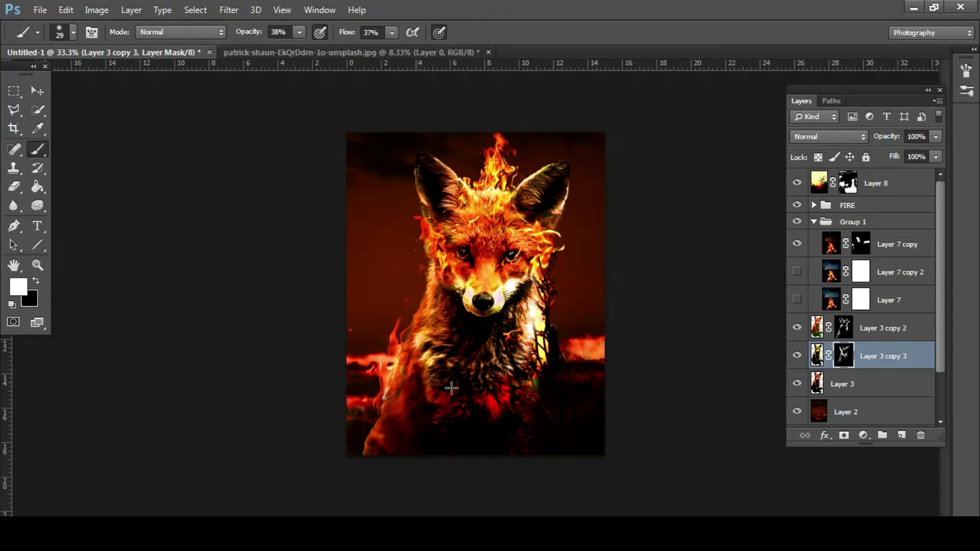
left_click_drag(426, 140, 458, 178)
Step: Select the fire and fox layers from Layer 8 down to Layer 2 in the Layers panel
left_click(878, 193)
left_click(855, 230, "shift")
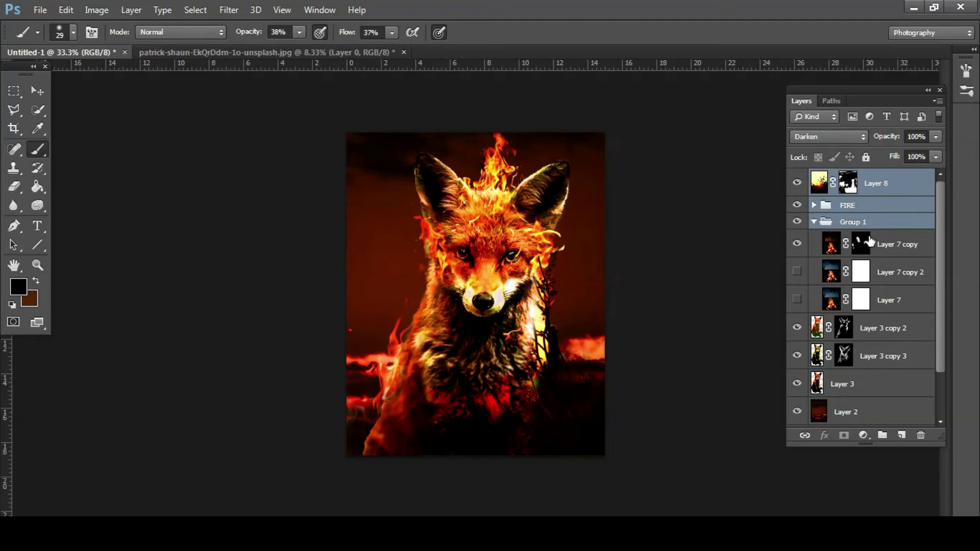
left_click(814, 207)
left_click(815, 306)
left_click(913, 286)
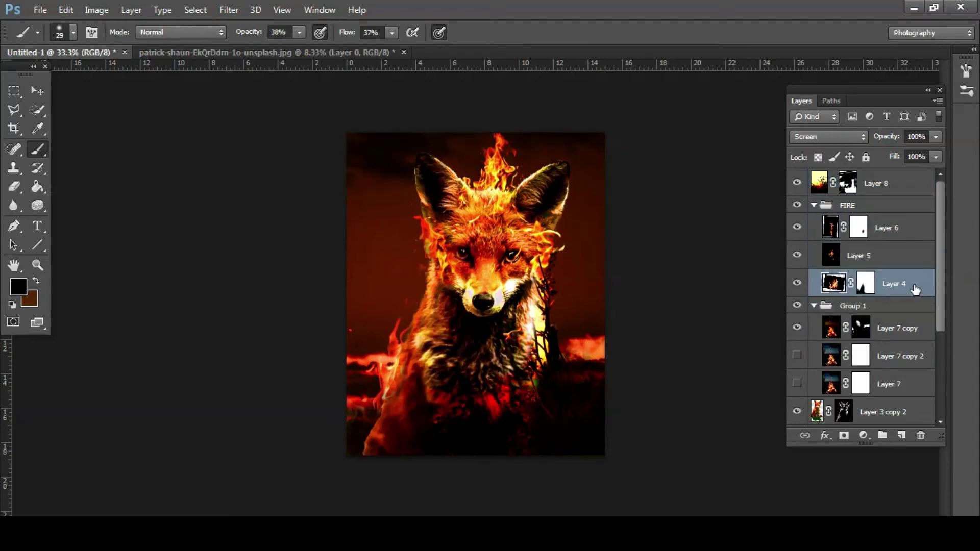
left_click(876, 182, "shift")
left_click(886, 228, "shift")
left_click(797, 255)
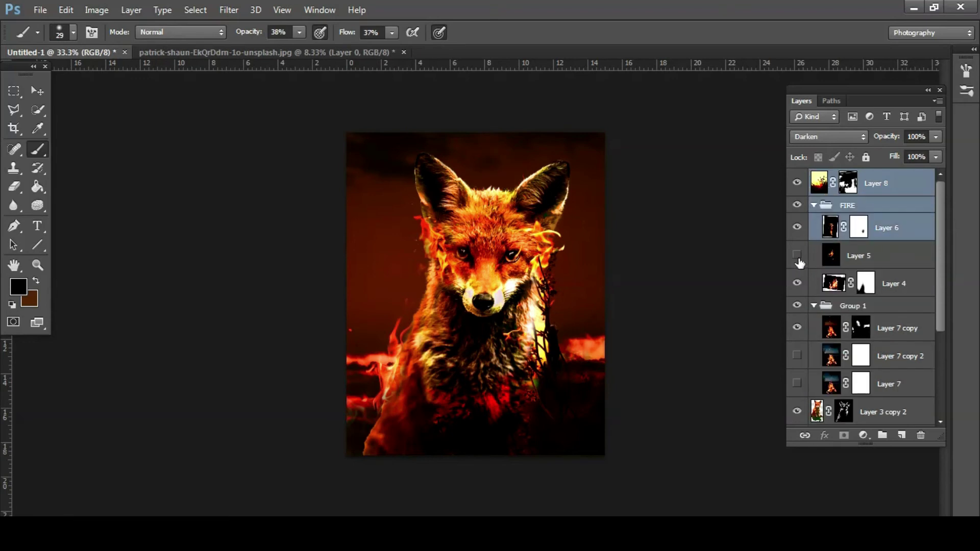
left_click(819, 283, "shift")
scroll(819, 332, "down", 3)
left_click(817, 276, "shift")
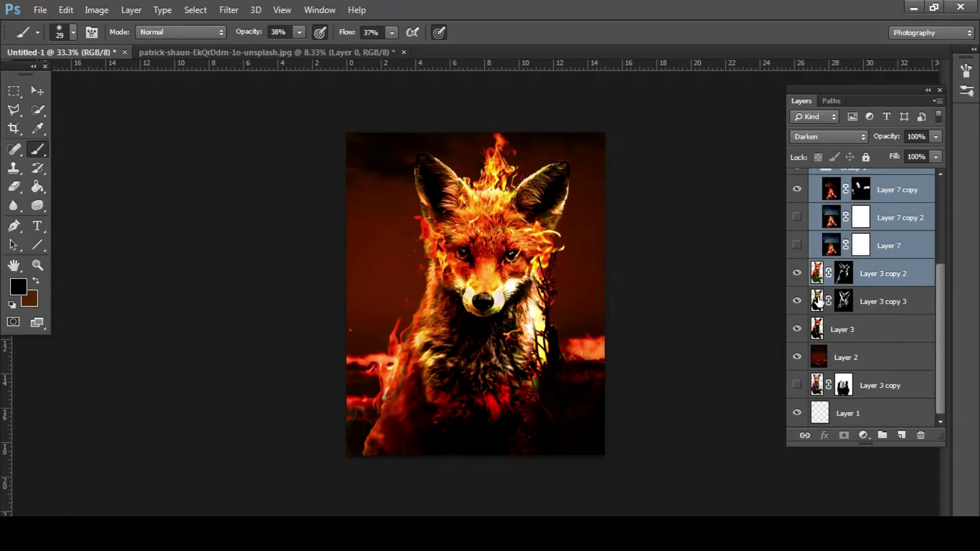
left_click(818, 302, "shift")
left_click(837, 330, "shift")
left_click(849, 360, "shift")
Step: Duplicate the selected layers and merge them into a single FIRE copy layer
right_click(901, 301)
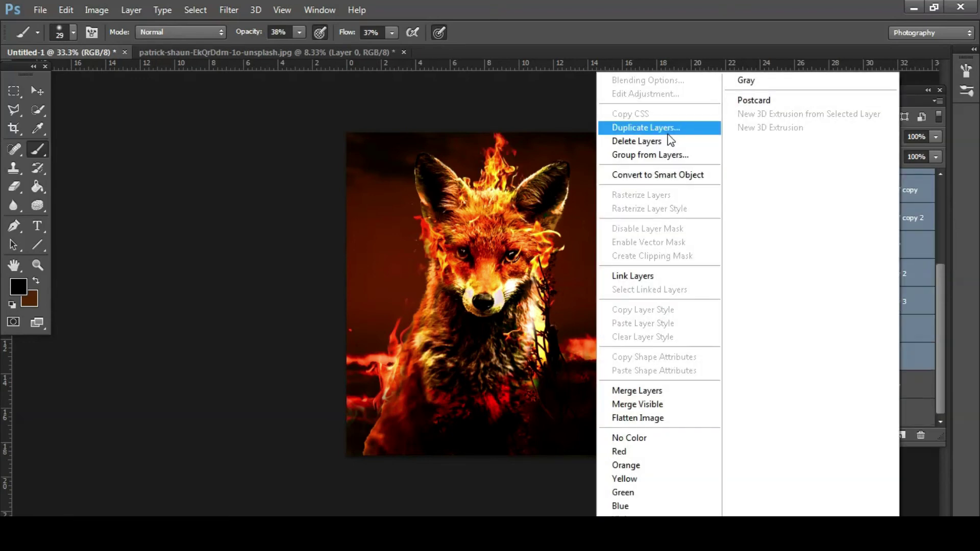
left_click(663, 130)
left_click(621, 158)
left_click(740, 389)
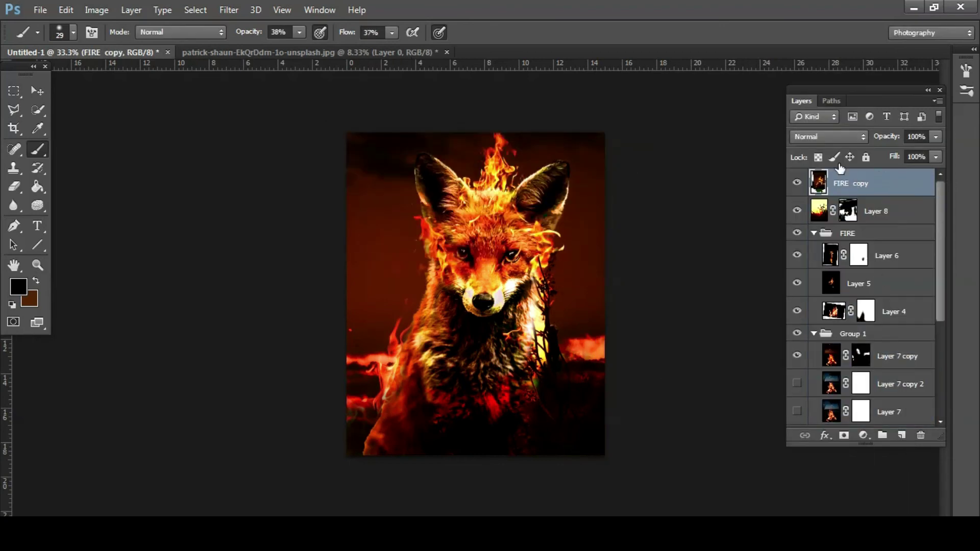
Step: Apply Brightness/Contrast to FIRE copy with brightness 86 and raised contrast
left_click(96, 9)
left_click(285, 42)
left_click_drag(740, 137, 780, 136)
left_click_drag(746, 170, 792, 170)
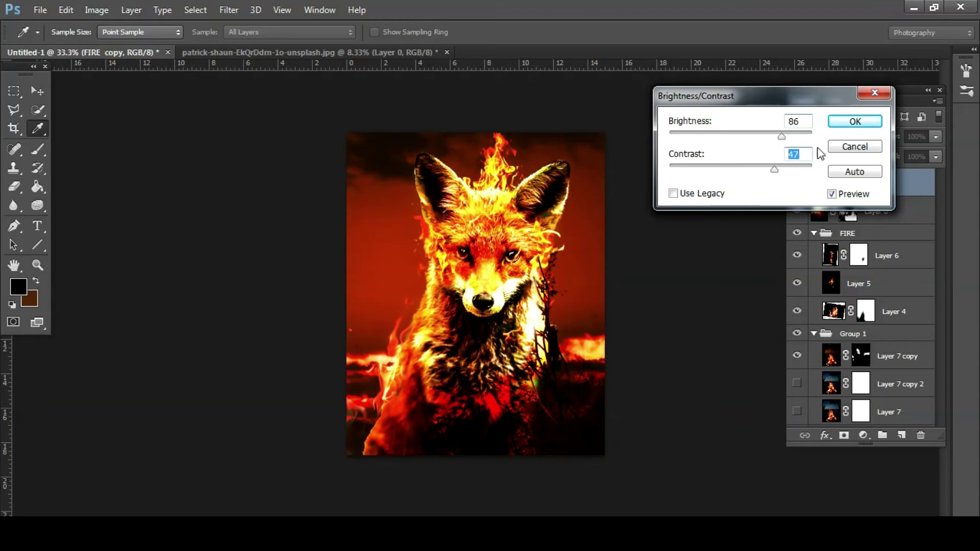
left_click(855, 122)
key("b")
Step: Lower FIRE copy's exposure slightly with an Exposure adjustment
left_click(96, 10)
left_click(291, 87)
mouse_move(739, 177)
left_mouse_down()
mouse_move(723, 180)
mouse_move(731, 207)
left_mouse_up()
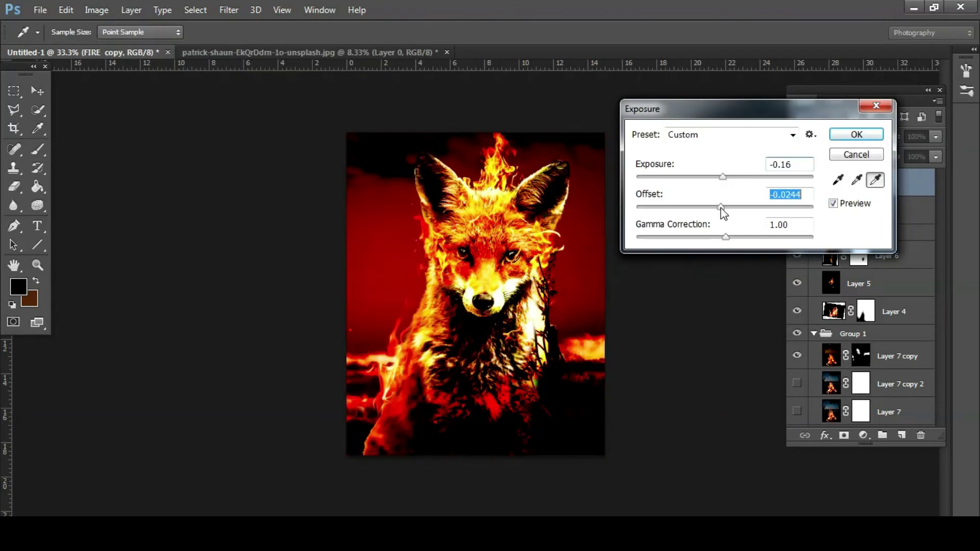
left_click(856, 155)
Step: Apply a Curves adjustment pulling the curve down to deepen the shadows
left_click(96, 10)
left_click(278, 87)
left_click_drag(705, 289, 702, 303)
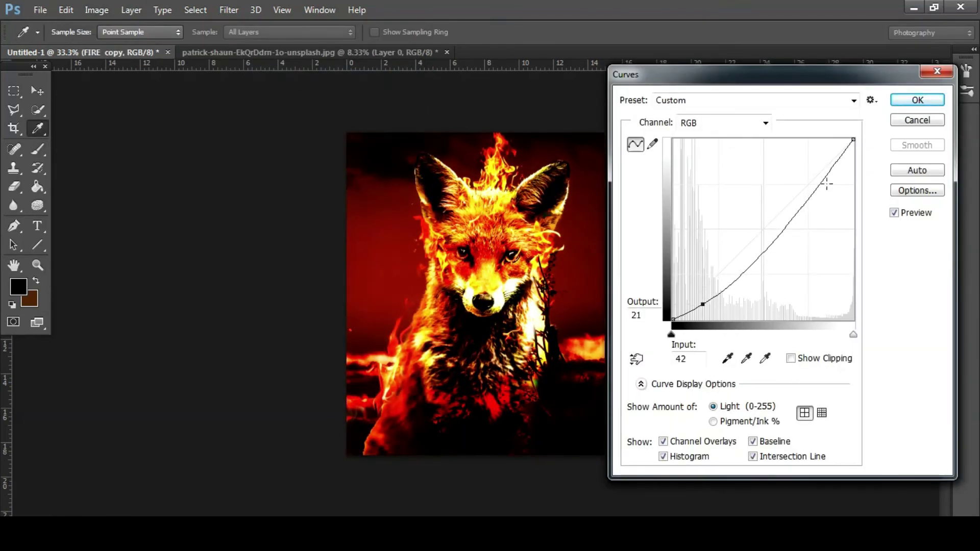
left_click(894, 212)
left_click(906, 101)
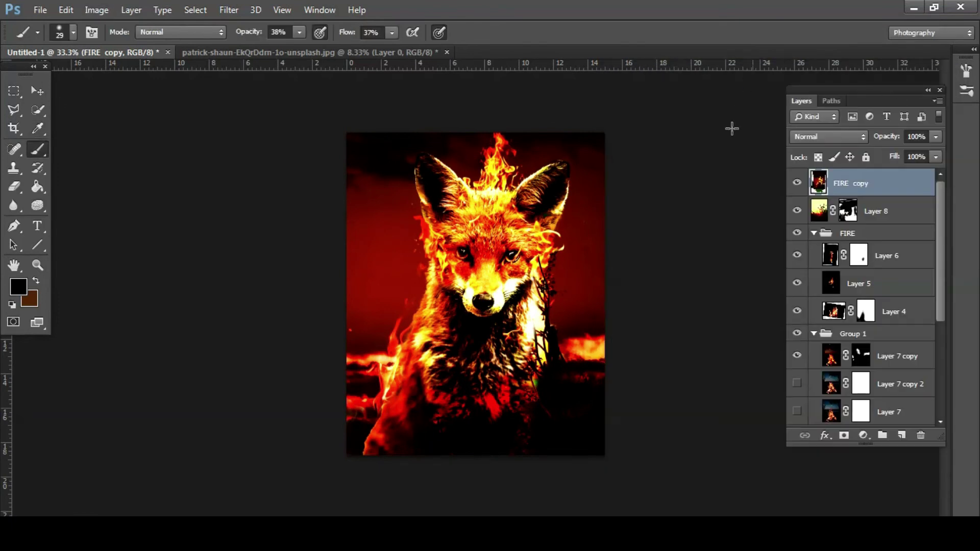
Step: Add a new empty layer above FIRE copy and pick a bright orange foreground colour
left_click(901, 435)
left_click(18, 287)
mouse_move(619, 310)
left_mouse_down()
mouse_move(625, 343)
mouse_move(625, 334)
left_mouse_up()
left_click(586, 175)
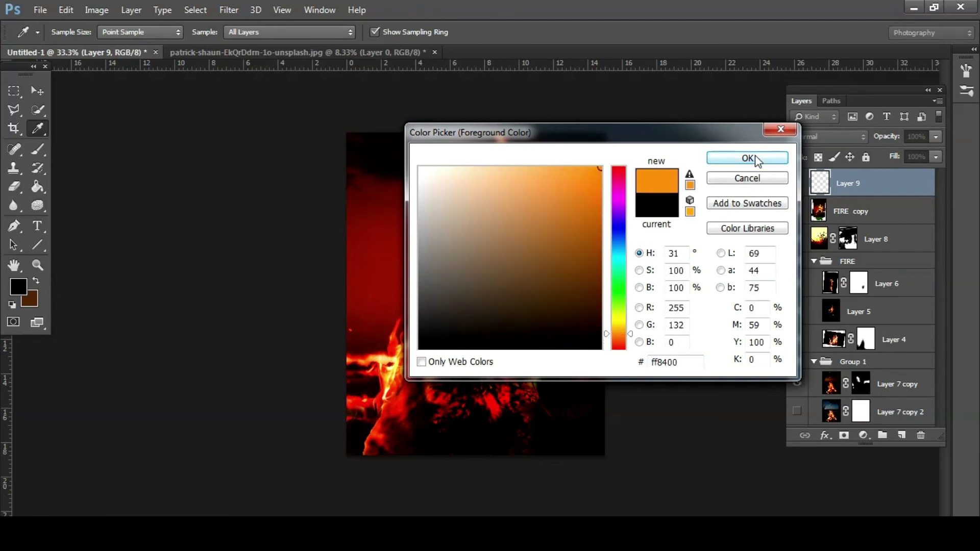
left_click(756, 159)
Step: Set the brush to Dissolve mode with higher flow and opacity, undoing a trial stroke
left_click(74, 32)
left_click(75, 32)
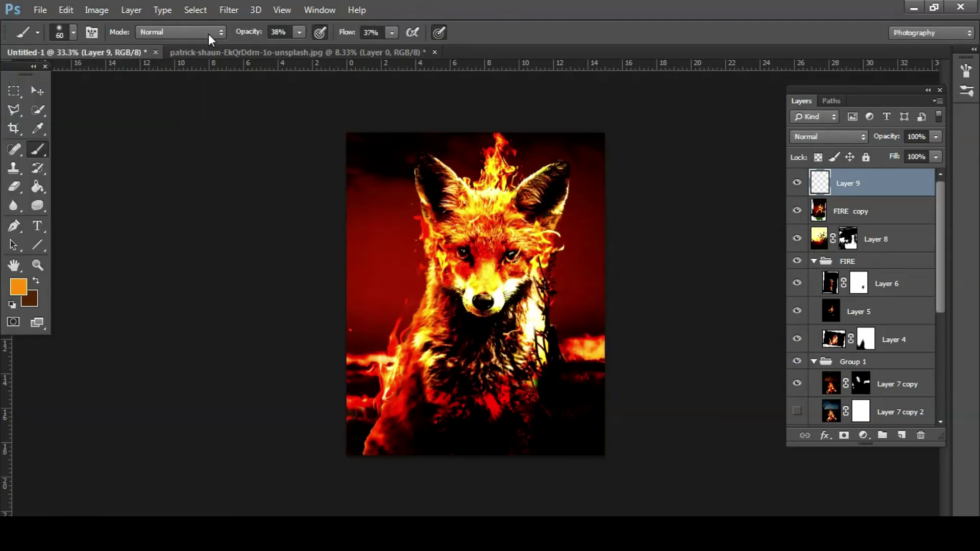
left_click(222, 32)
left_click(182, 58)
left_click_drag(299, 32, 322, 47)
left_click(392, 32)
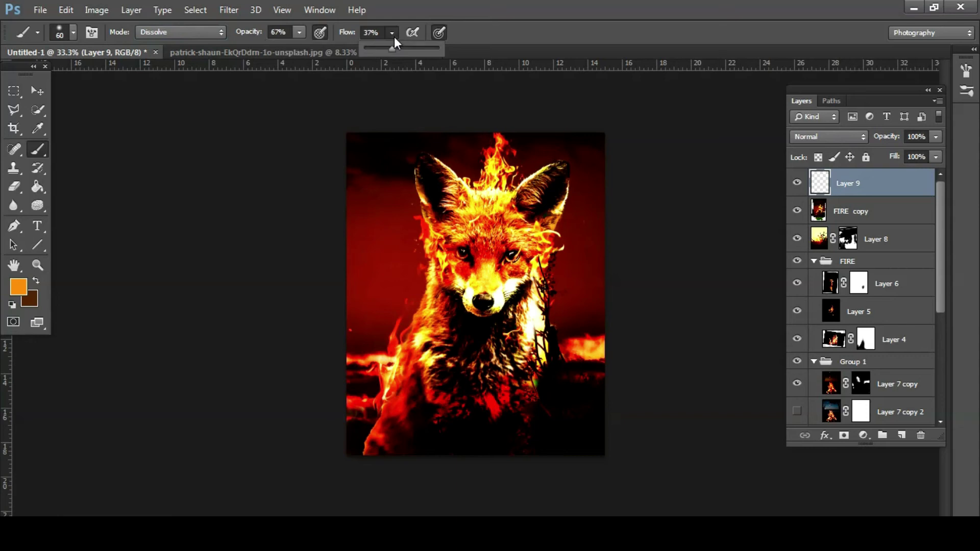
left_click_drag(368, 270, 357, 327)
key("ctrl+z")
Step: With a much larger Dissolve brush, paint speckled orange across the canvas bottom and edges
left_click(73, 32)
left_click_drag(62, 78, 77, 78)
left_click(222, 32)
left_click(330, 254)
key("9")
mouse_move(377, 230)
left_mouse_down()
mouse_move(352, 449)
mouse_move(388, 153)
mouse_move(489, 201)
left_mouse_up()
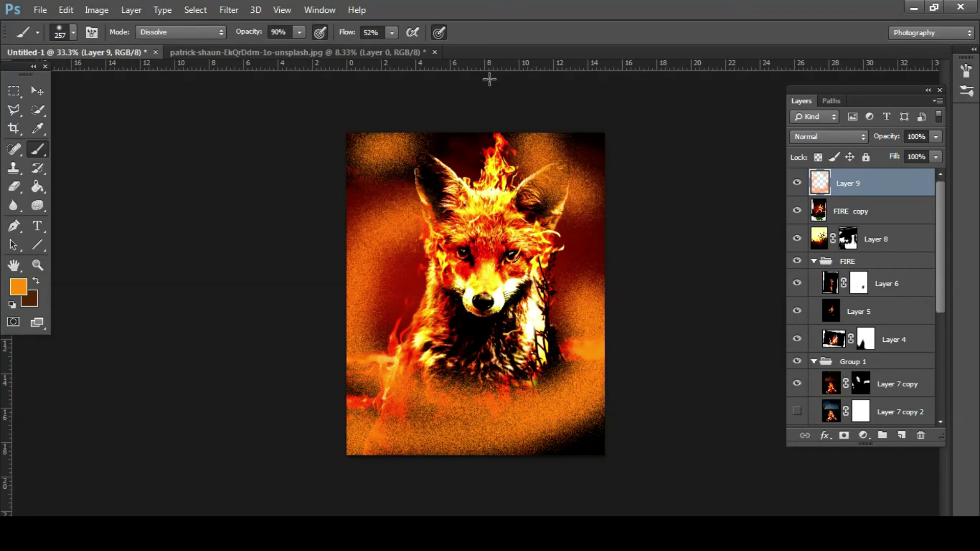
Step: Apply a strong Gaussian Blur to the orange paint
left_click(229, 9)
left_click(437, 255)
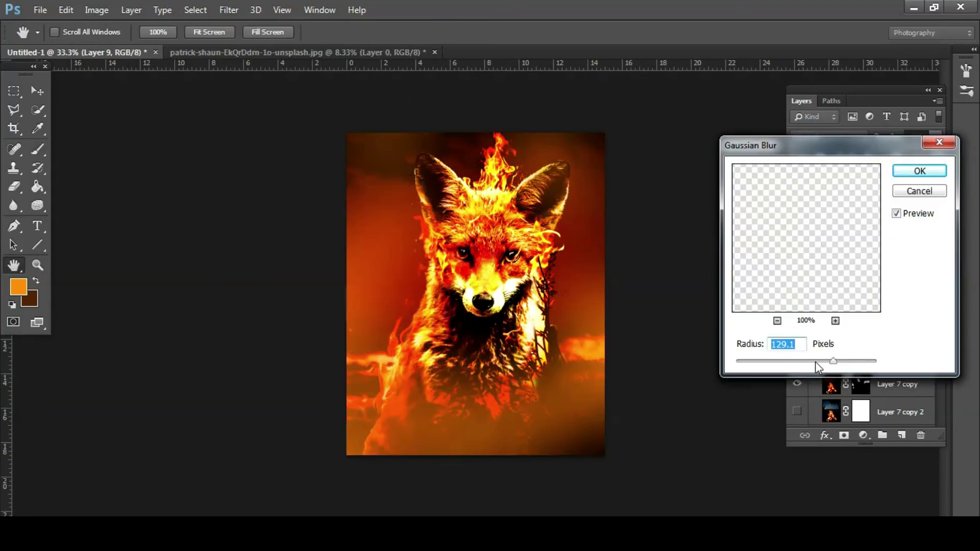
left_click_drag(810, 360, 850, 366)
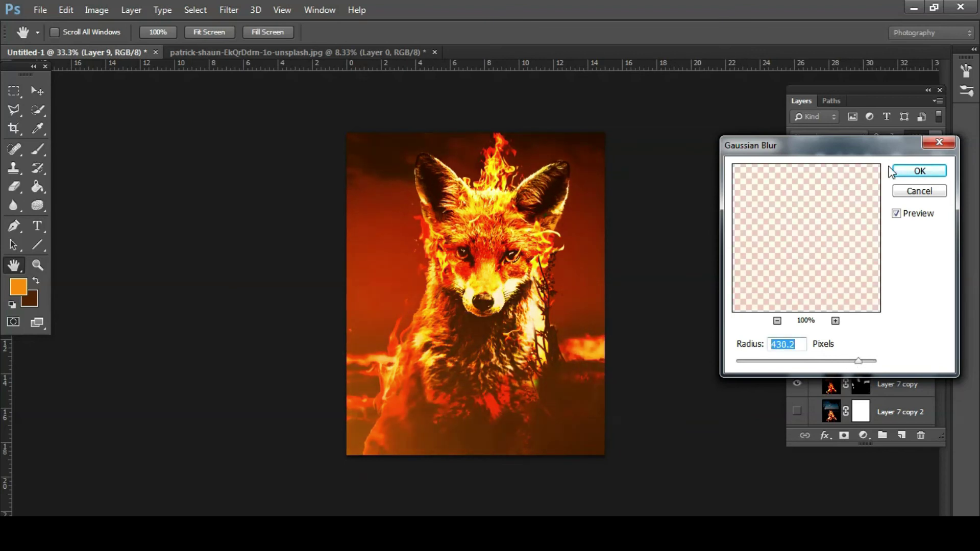
left_click(894, 172)
key("b")
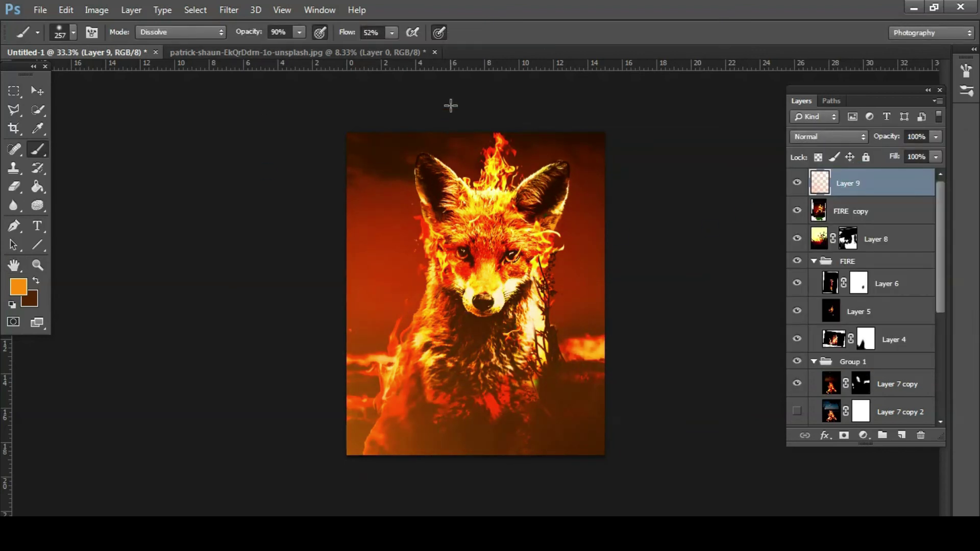
Step: Set the orange layer to Overlay blending, comparing the image with and without the glow
left_click(822, 136)
left_click(811, 198)
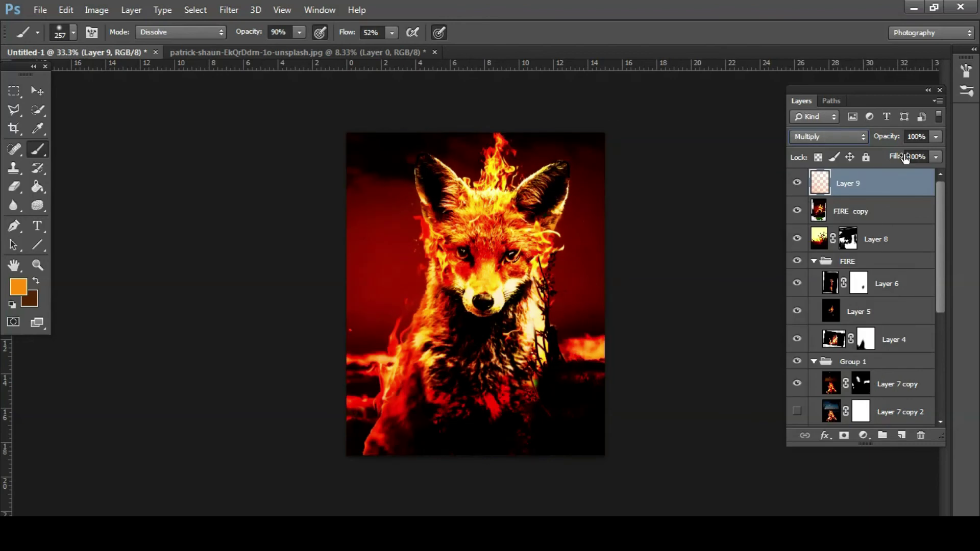
left_click(827, 136)
left_click(807, 265)
left_click(827, 136)
left_click(819, 324)
left_click(797, 182)
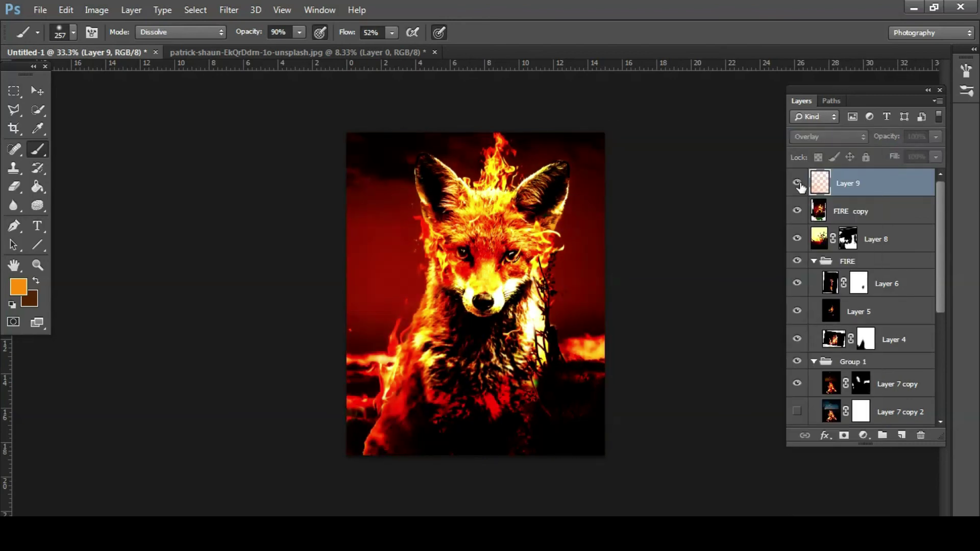
left_click(796, 183)
left_click(797, 183)
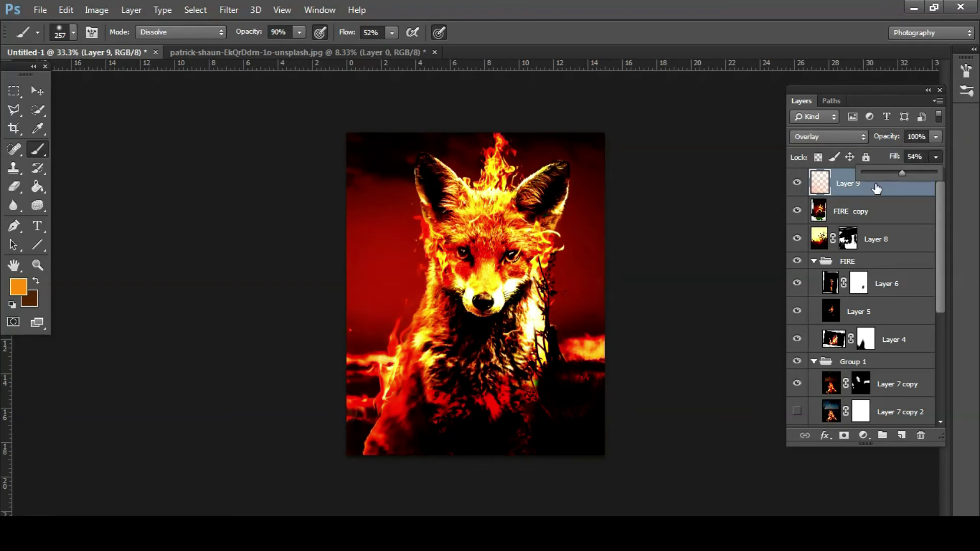
Step: Lower the orange layer's fill to about half and select it together with FIRE copy
left_click(868, 211)
left_click(868, 183, "ctrl")
right_click(855, 185)
Step: Merge the orange glow into FIRE copy, then aim a Lighting Effects infinite light from the upper left
left_click(579, 389)
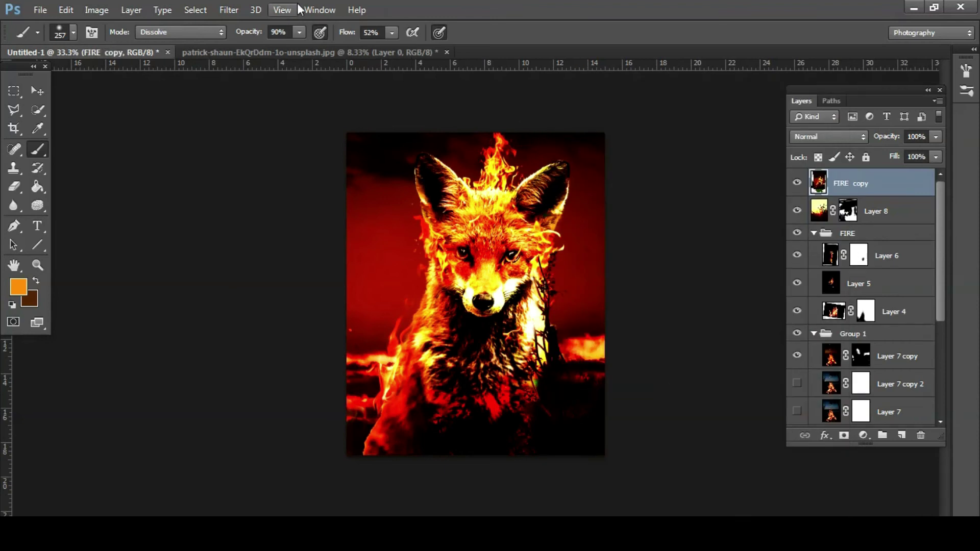
left_click(229, 10)
left_click(424, 270)
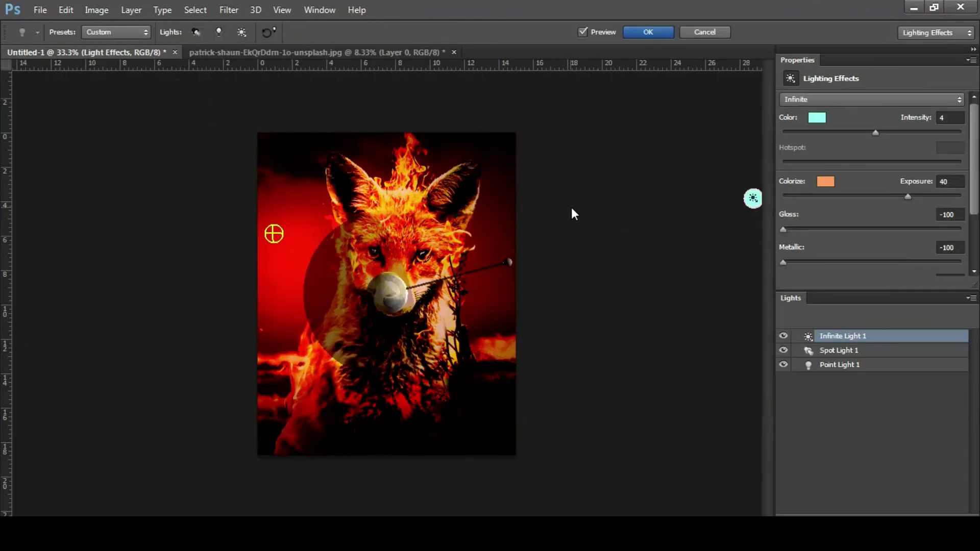
left_click_drag(373, 171, 360, 279)
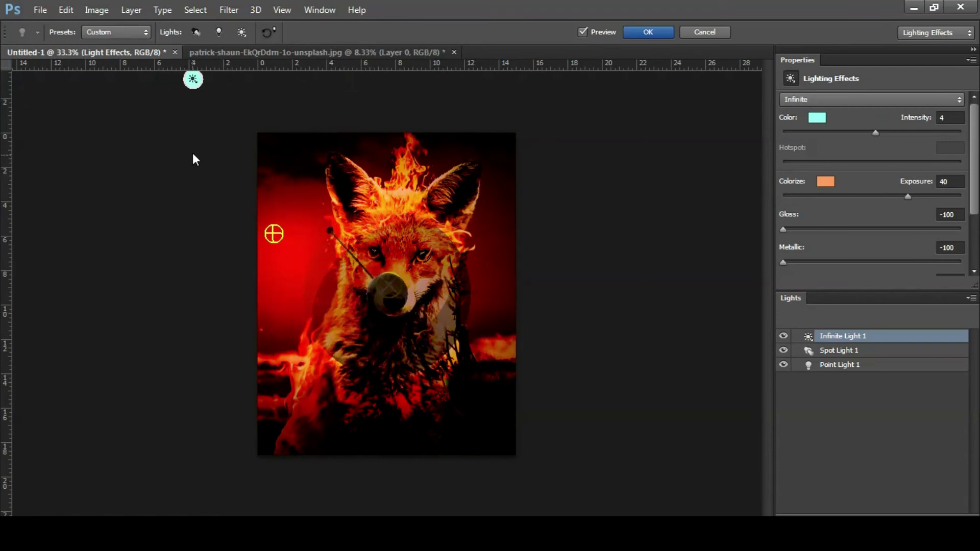
left_click_drag(375, 452, 72, 109)
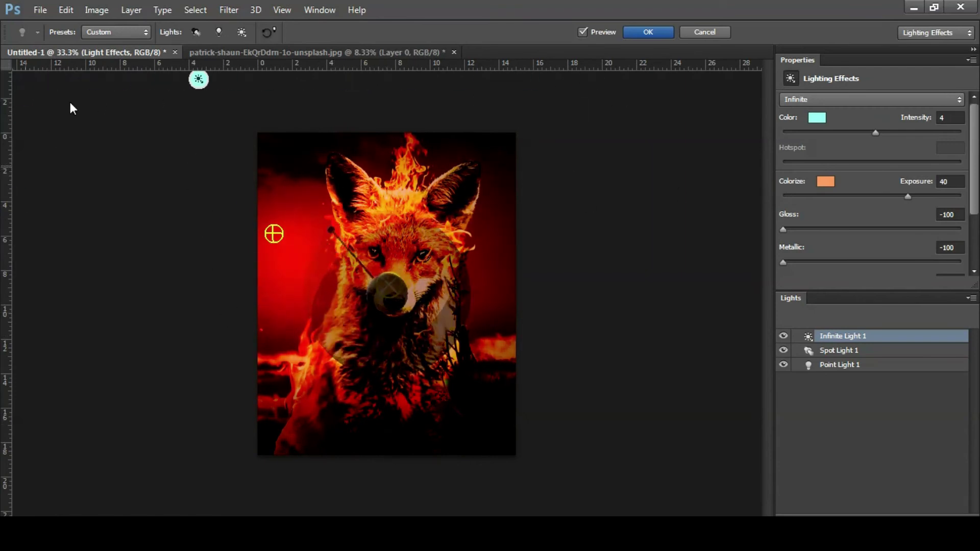
Step: Give the infinite light an orange colour and re-aim it toward the upper left
left_click(816, 119)
left_click(610, 494)
left_click(602, 341)
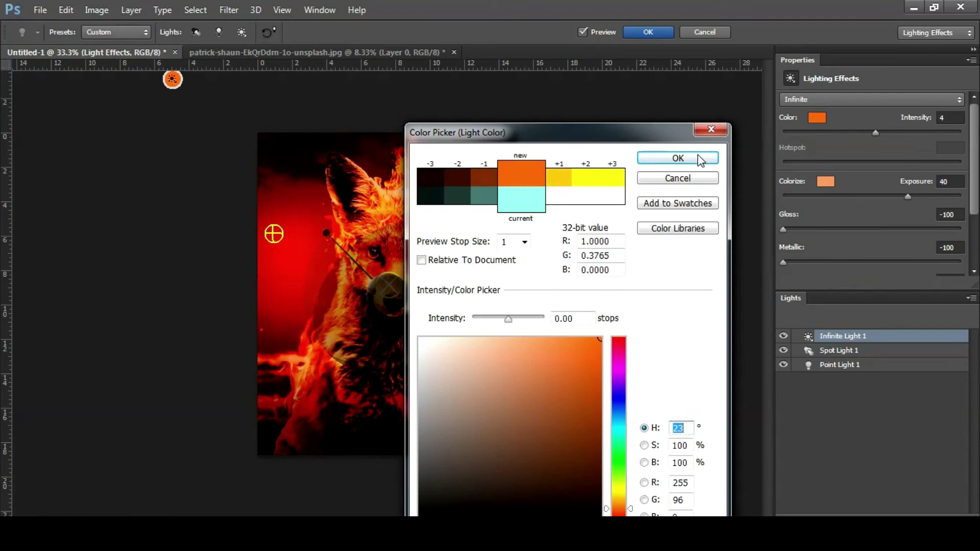
left_click(678, 157)
left_click_drag(326, 233, 308, 228)
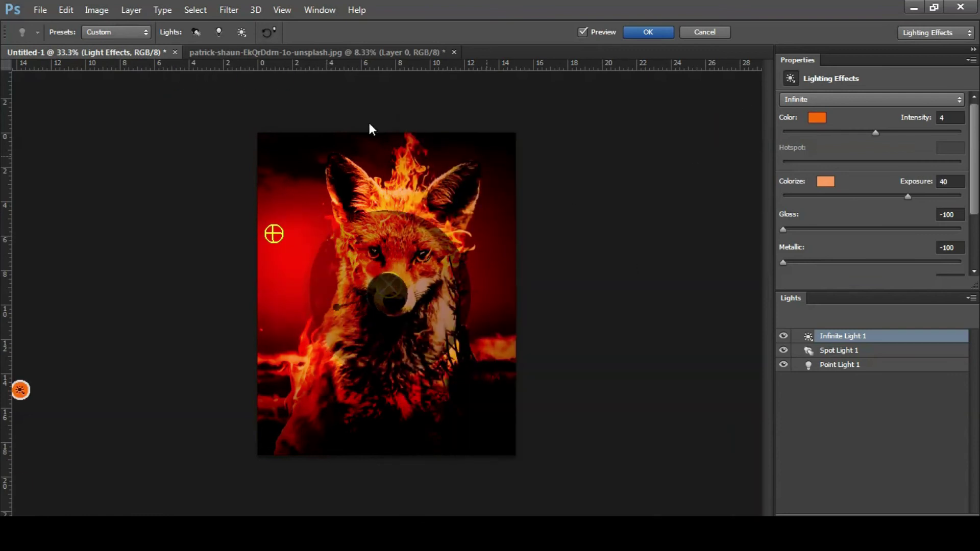
Step: Centre the spot light on the fox's face, shaping its ellipse, hotspot 42 and intensity 10
left_click(837, 350)
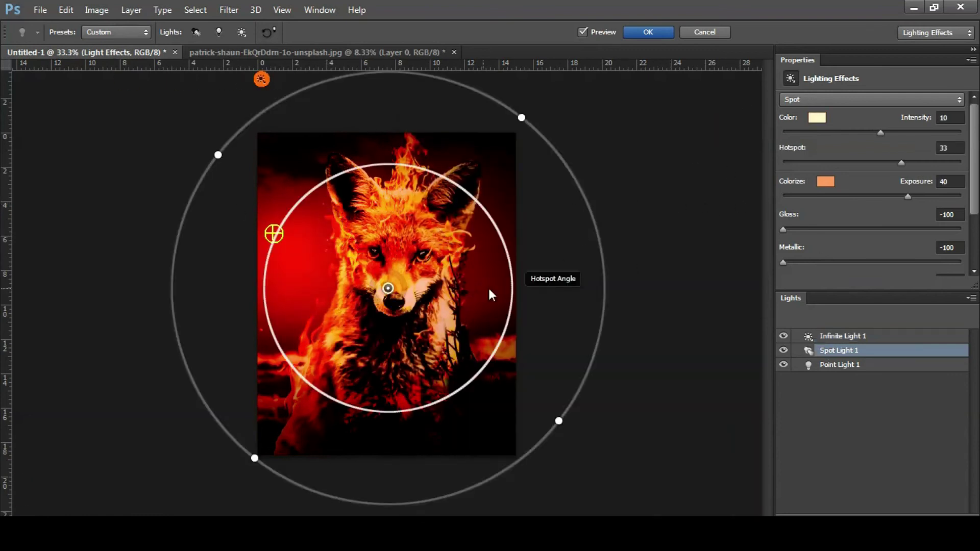
left_click_drag(405, 163, 378, 223)
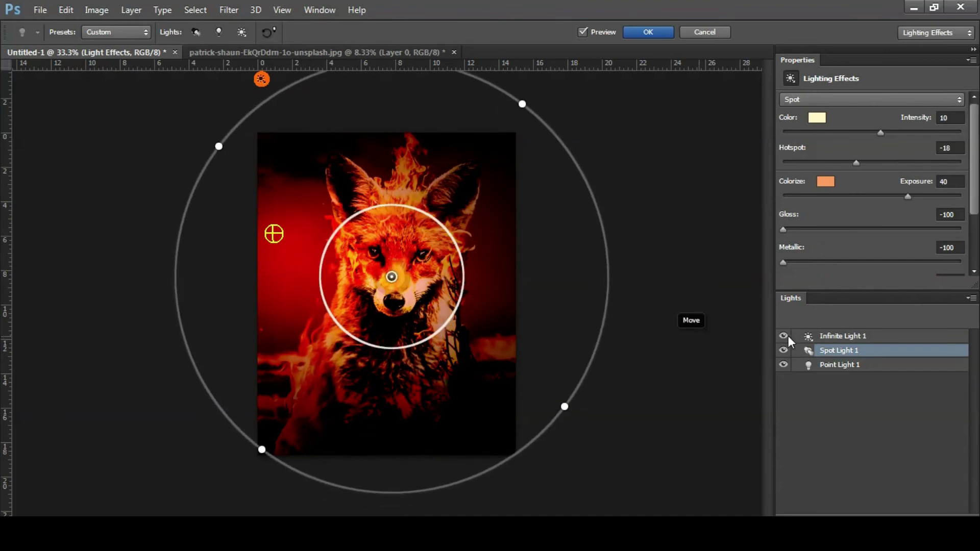
left_click_drag(881, 133, 886, 133)
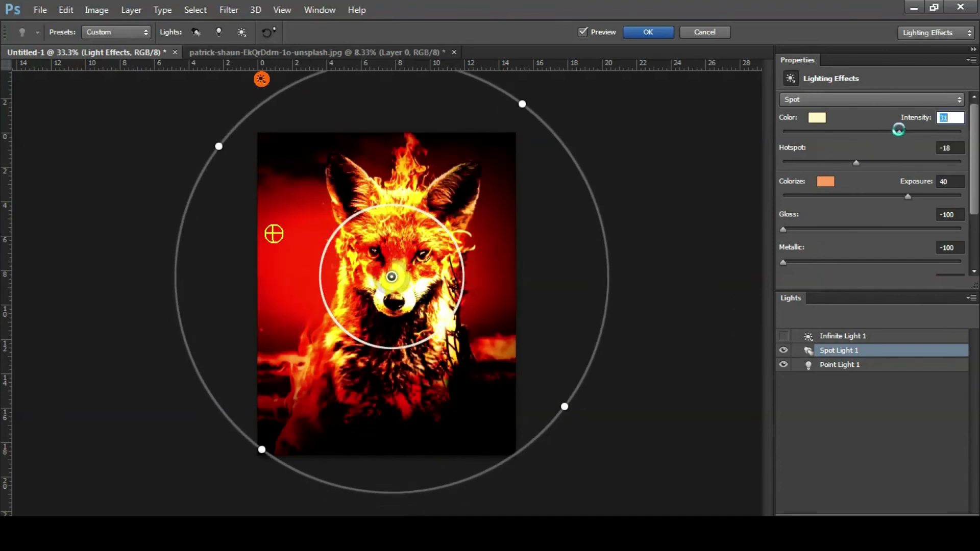
left_click(582, 32)
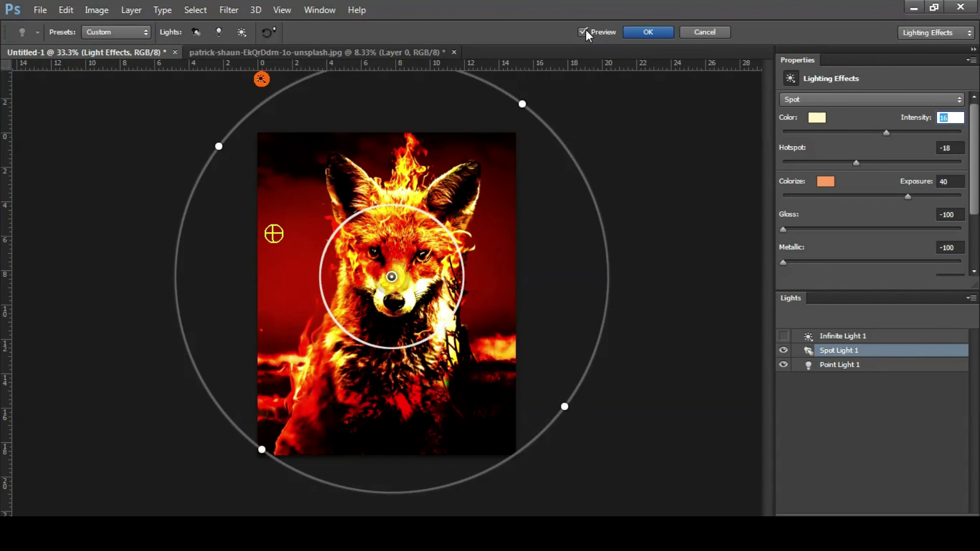
left_click_drag(526, 108, 532, 114)
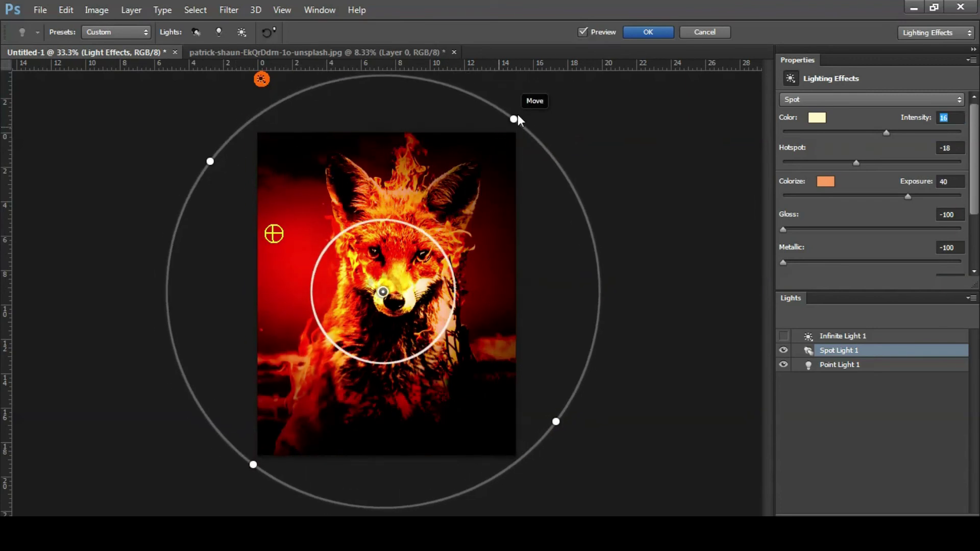
left_click_drag(856, 163, 831, 163)
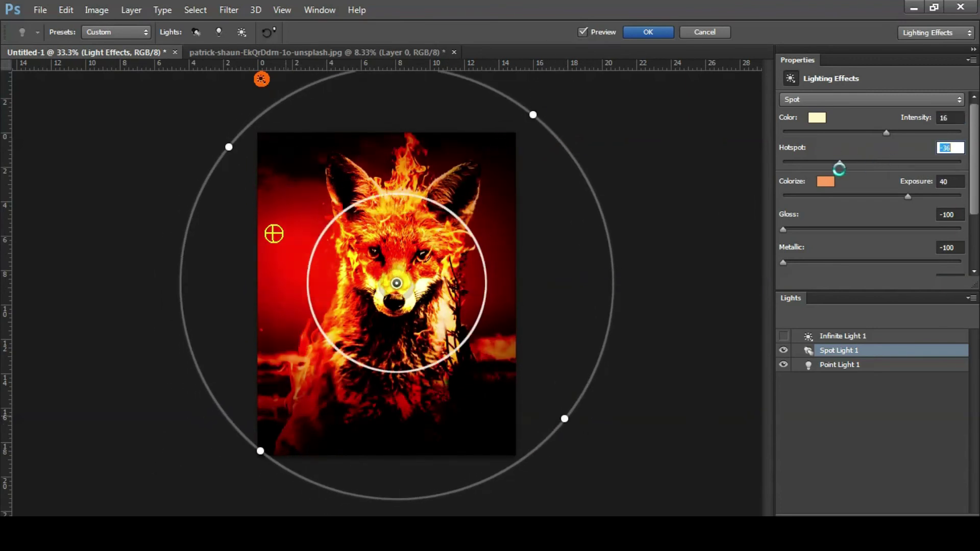
mouse_move(533, 114)
left_mouse_down()
mouse_move(491, 169)
mouse_move(466, 184)
left_mouse_up()
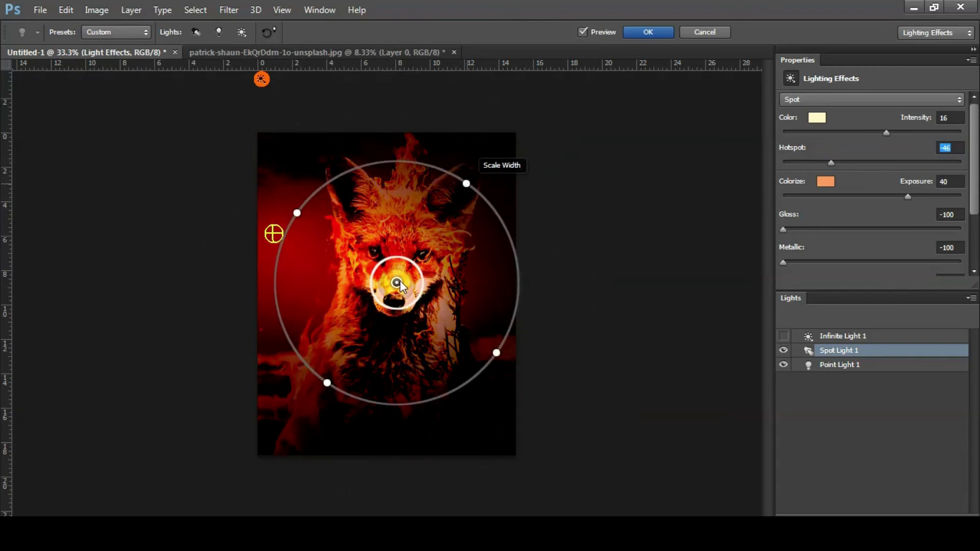
left_click_drag(418, 278, 446, 349)
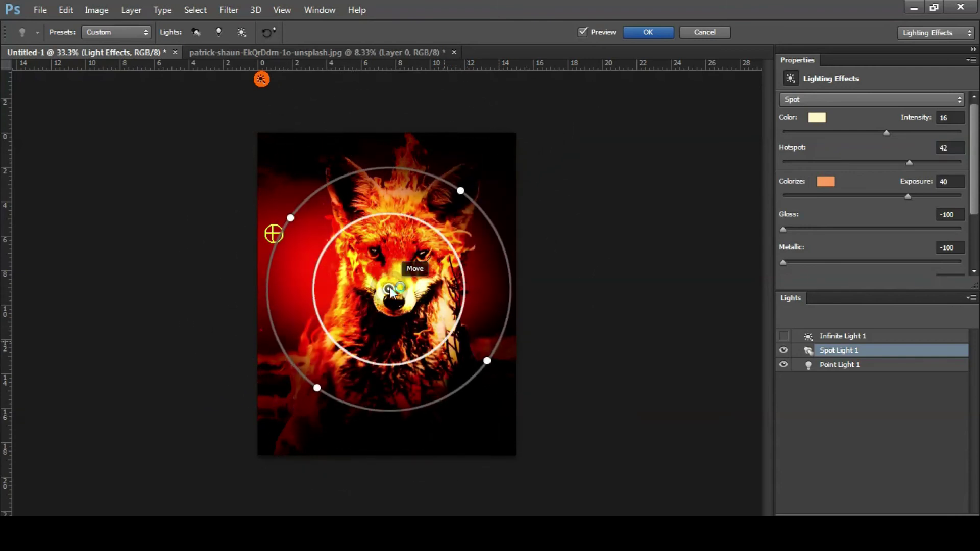
left_click_drag(390, 291, 408, 283)
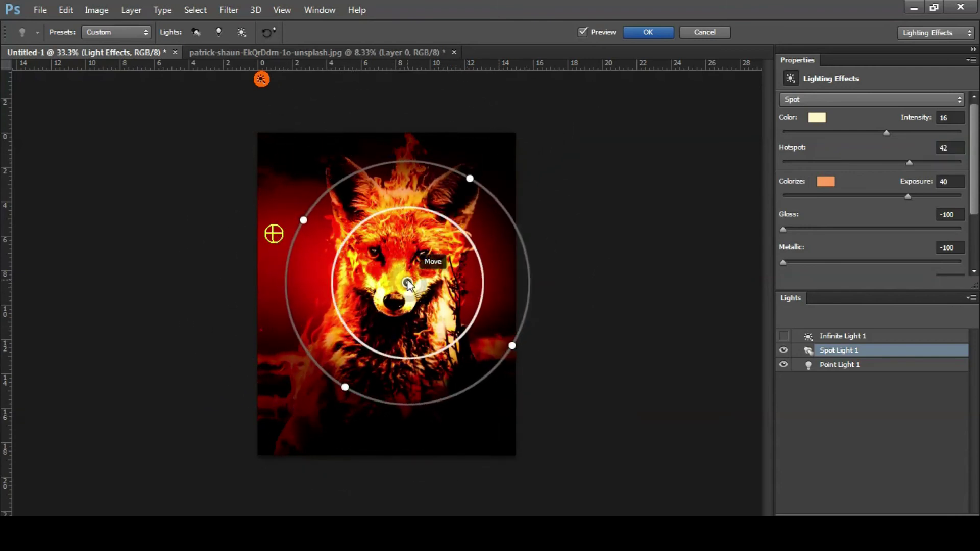
left_click_drag(886, 132, 879, 133)
Step: Set both the spot light colour and the colorize colour to white
left_click(826, 183)
left_click(689, 165)
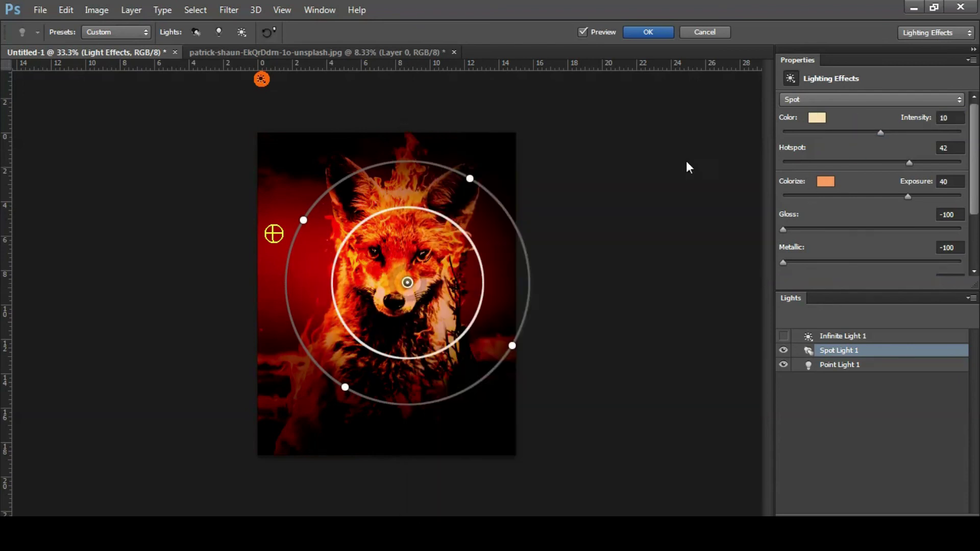
left_click(817, 118)
left_click(423, 341)
left_click(678, 158)
left_click(825, 181)
left_click(422, 340)
left_click(691, 158)
Step: Raise gloss to 19 and the metallic value, comparing the lit image with the original
mouse_move(794, 230)
left_mouse_down()
mouse_move(916, 231)
mouse_move(889, 231)
left_mouse_up()
left_click_drag(783, 262, 944, 271)
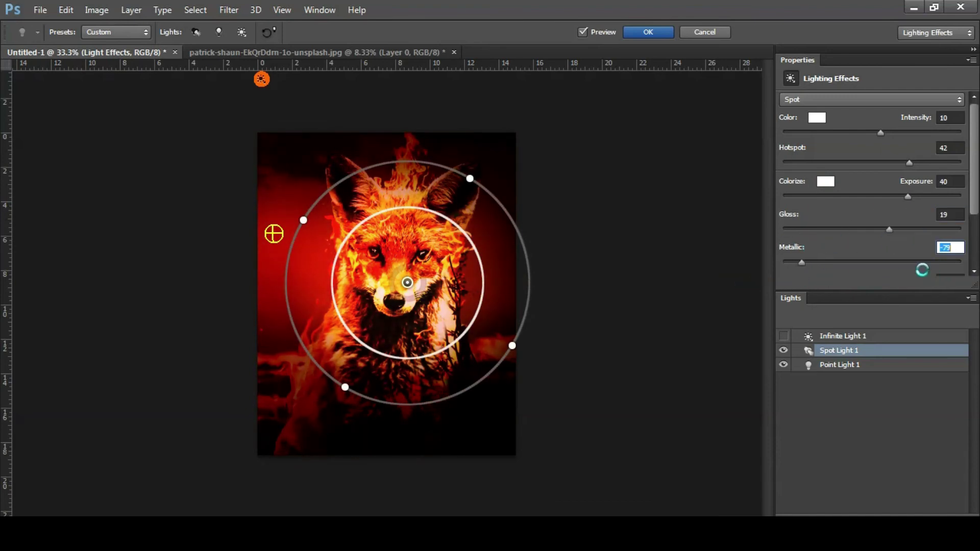
left_click(582, 31)
left_click(582, 31)
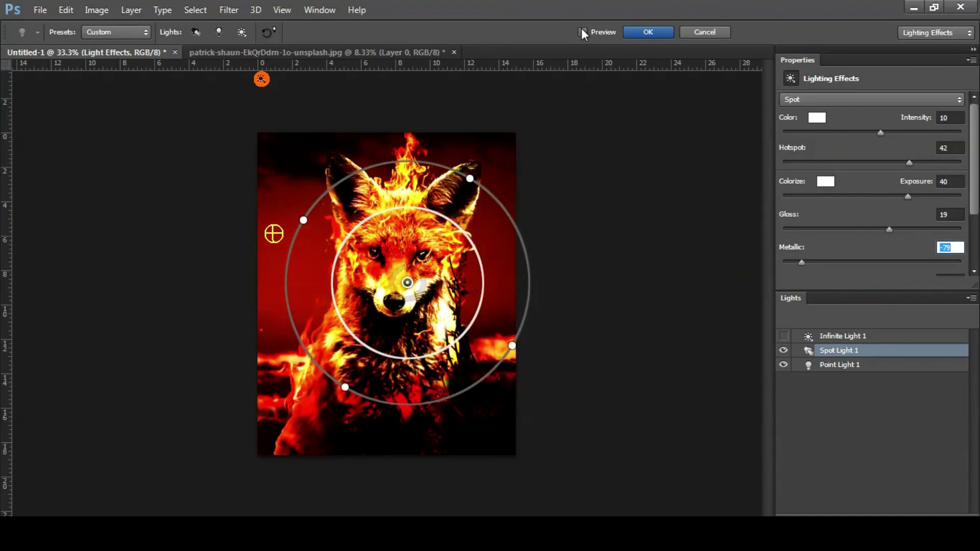
Step: Check the lighting against the unlit image, then raise Lightroom exposure to +0.67 EV
left_click(581, 31)
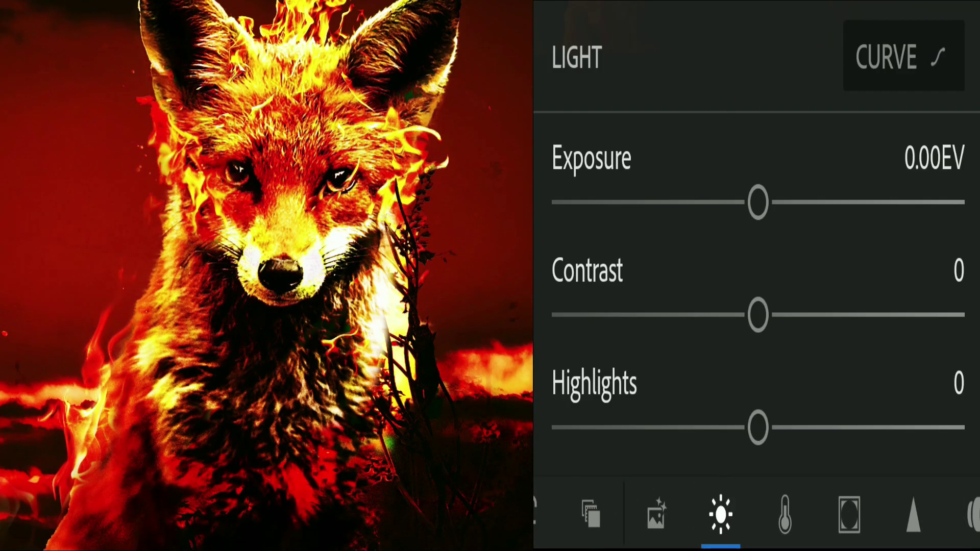
mouse_move(758, 202)
left_mouse_down()
mouse_move(814, 202)
mouse_move(741, 199)
left_mouse_up()
scroll(755, 255, "down", 3)
Step: Set vibrance to -59, lower saturation slightly and cool the temperature a little
left_click(785, 514)
scroll(756, 255, "down", 5)
mouse_move(758, 279)
left_mouse_down()
mouse_move(592, 279)
mouse_move(728, 279)
mouse_move(669, 279)
left_mouse_up()
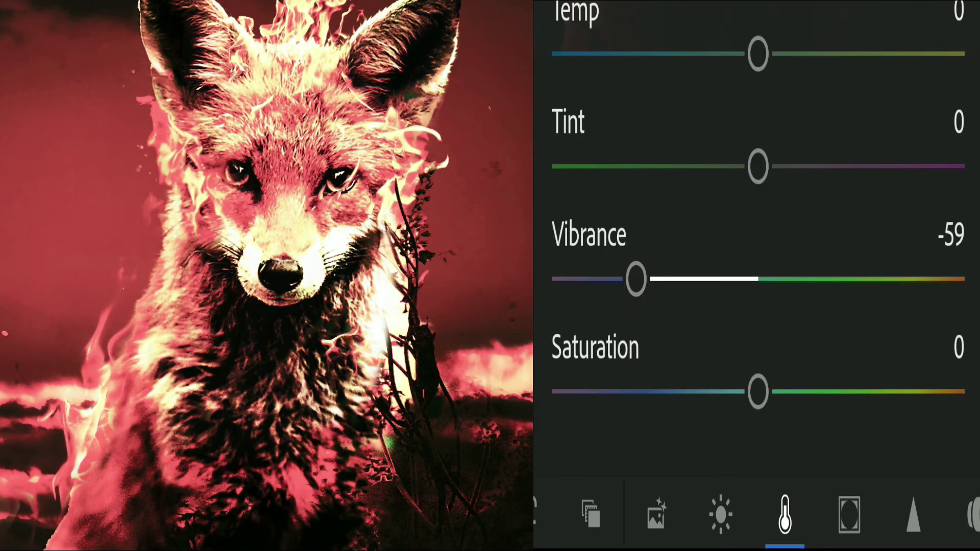
left_click_drag(757, 385, 694, 386)
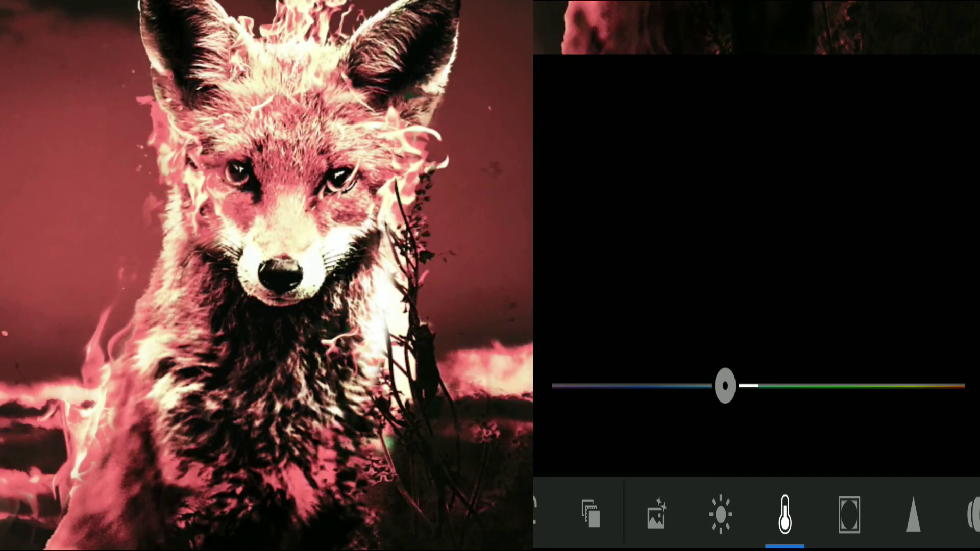
mouse_move(762, 385)
left_mouse_down()
mouse_move(711, 385)
mouse_move(722, 385)
left_mouse_up()
Step: Fine-tune exposure and set contrast 19, highlights 23, shadows 2, whites -13 and blacks -38
left_click(721, 514)
mouse_move(786, 201)
left_mouse_down()
mouse_move(726, 201)
mouse_move(770, 202)
mouse_move(744, 201)
mouse_move(757, 202)
left_mouse_up()
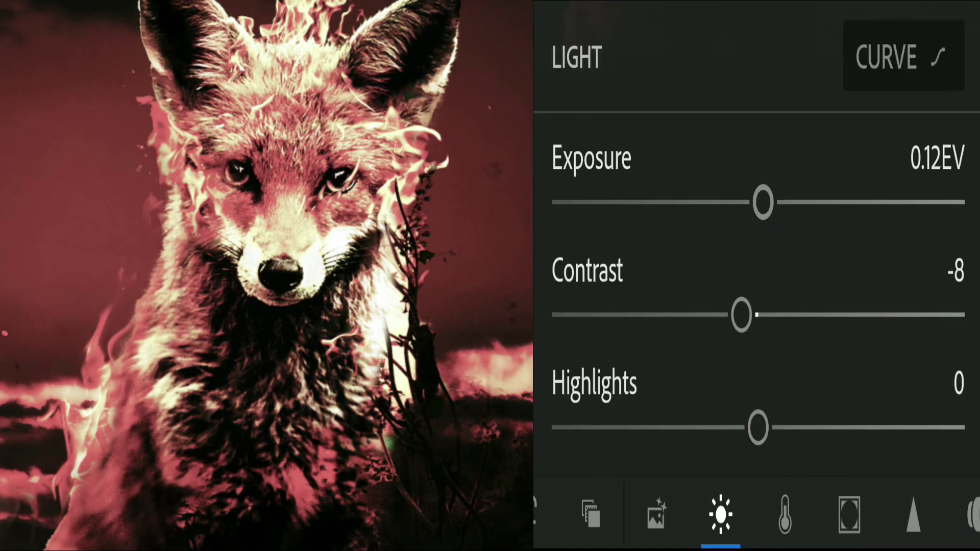
scroll(756, 255, "down", 3)
mouse_move(741, 156)
left_mouse_down()
mouse_move(805, 156)
mouse_move(730, 156)
mouse_move(798, 157)
left_mouse_up()
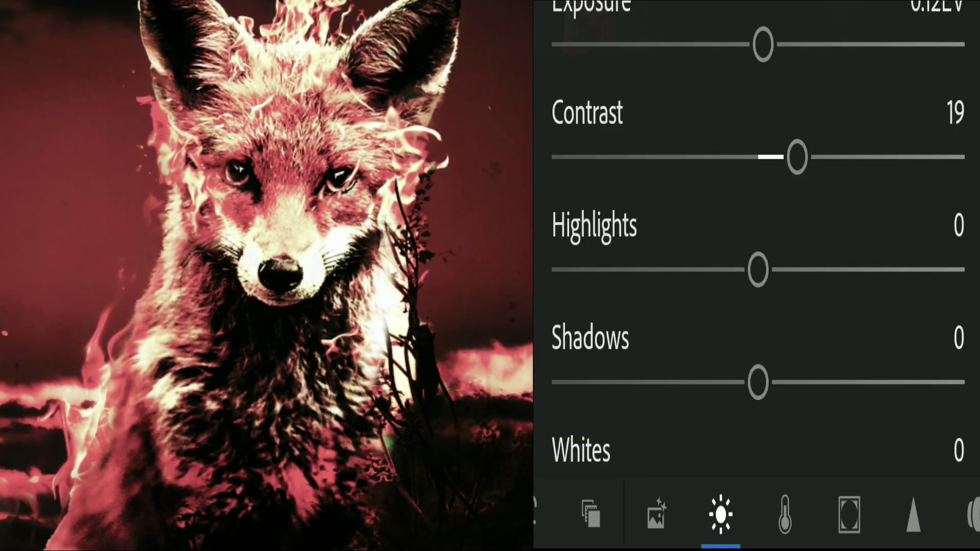
scroll(756, 255, "down", 2)
mouse_move(758, 188)
left_mouse_down()
mouse_move(714, 187)
mouse_move(804, 187)
left_mouse_up()
scroll(755, 255, "down", 2)
mouse_move(757, 212)
left_mouse_down()
mouse_move(704, 211)
mouse_move(787, 211)
left_mouse_up()
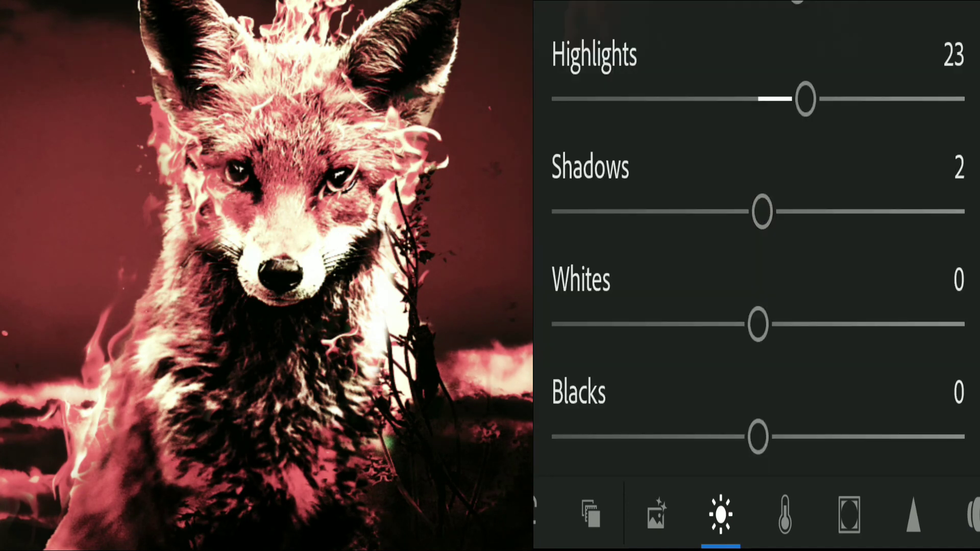
scroll(756, 255, "down", 2)
mouse_move(757, 271)
left_mouse_down()
mouse_move(799, 273)
mouse_move(699, 273)
mouse_move(836, 273)
mouse_move(731, 273)
left_mouse_up()
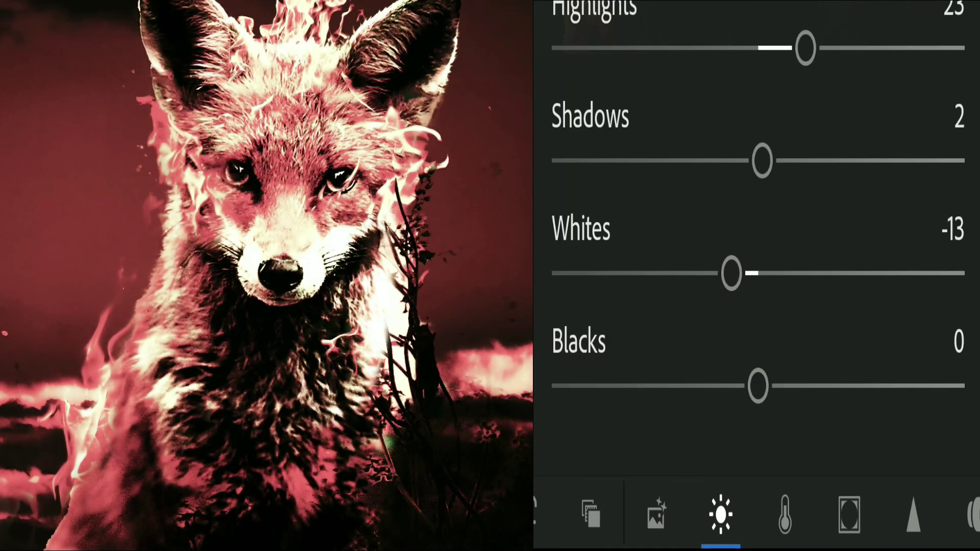
mouse_move(758, 385)
left_mouse_down()
mouse_move(683, 385)
mouse_move(772, 385)
mouse_move(675, 385)
left_mouse_up()
Step: Drag temperature to -14 and tint to -14 in the Color panel
left_click(785, 514)
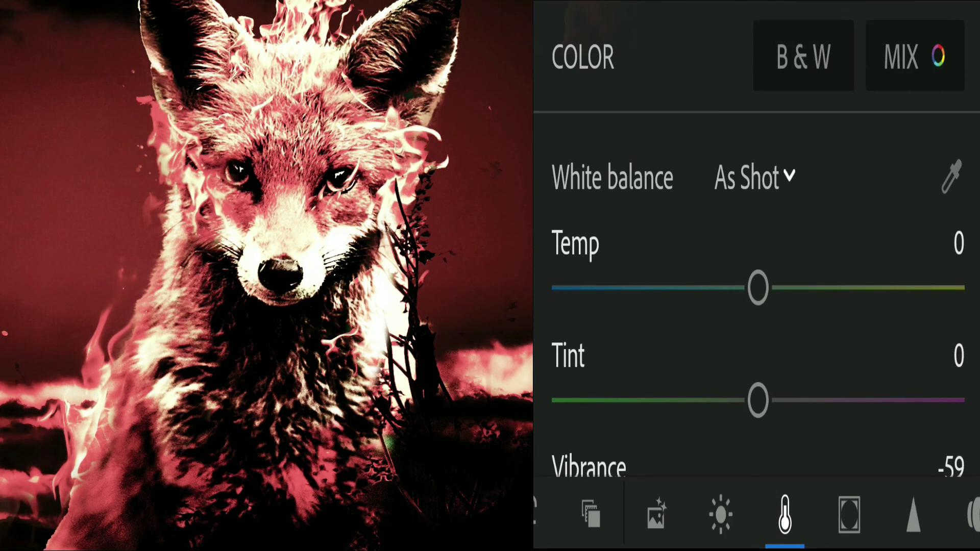
left_click_drag(757, 346, 715, 346)
mouse_move(673, 288)
left_mouse_down()
mouse_move(818, 288)
mouse_move(721, 288)
left_mouse_up()
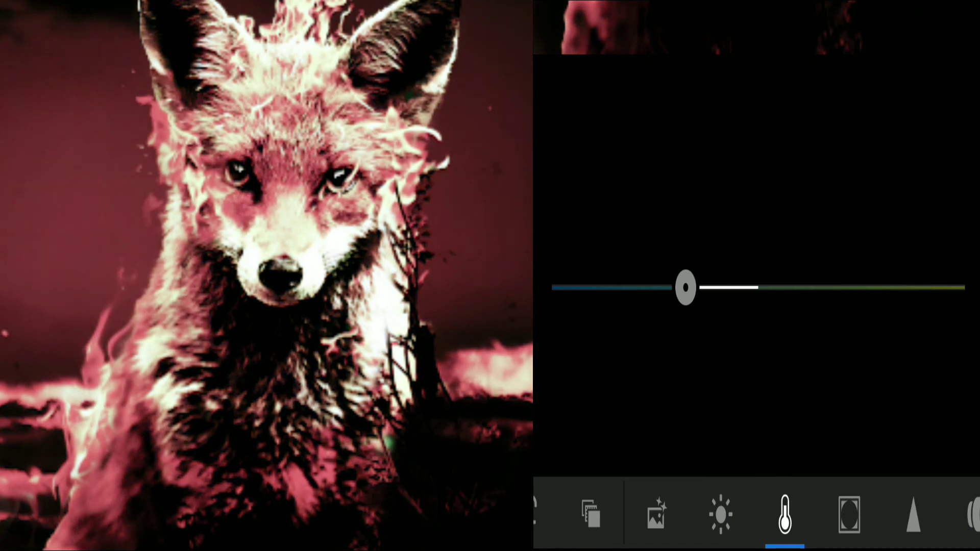
mouse_move(689, 287)
left_mouse_down()
mouse_move(805, 287)
mouse_move(728, 288)
mouse_move(795, 297)
mouse_move(715, 296)
mouse_move(799, 296)
mouse_move(721, 296)
left_mouse_up()
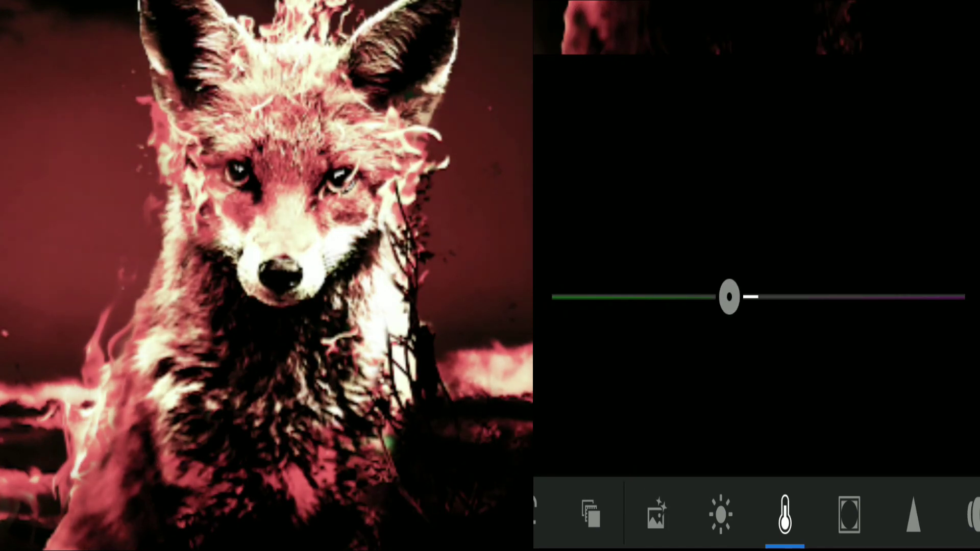
scroll(755, 256, "down", 3)
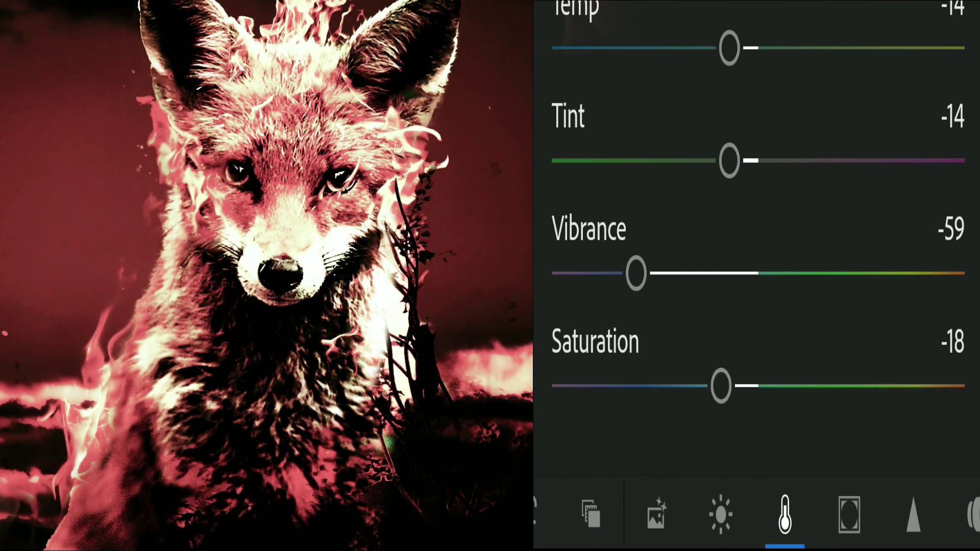
scroll(756, 255, "up", 5)
Step: Set texture to 65 in the Effects panel after an initial stronger boost
left_click(849, 515)
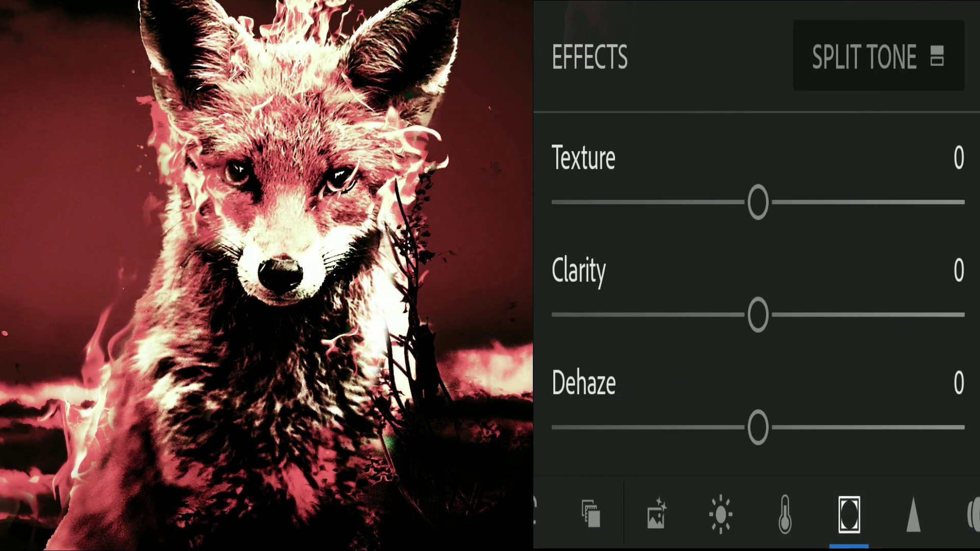
left_click_drag(758, 201, 953, 202)
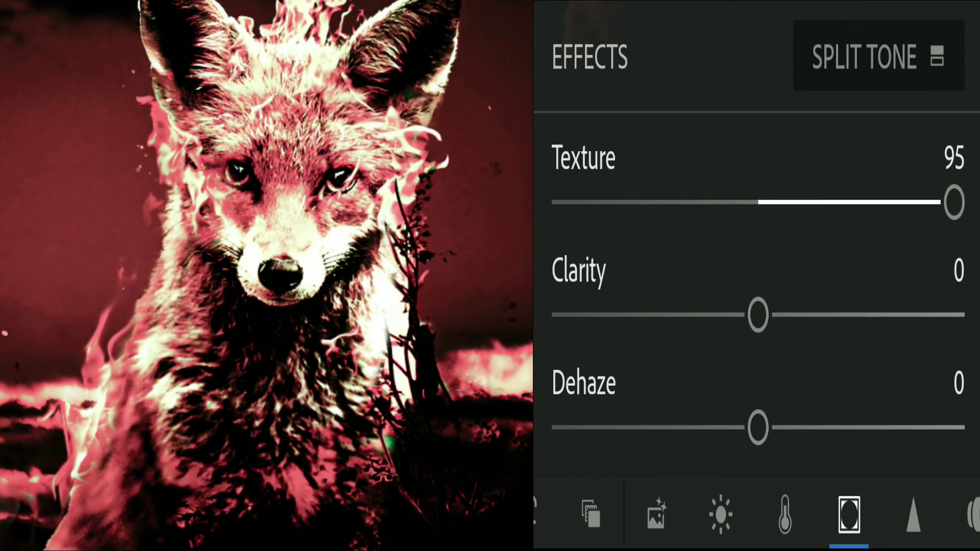
scroll(755, 255, "down", 4)
scroll(756, 255, "up", 2)
left_click_drag(954, 88, 892, 88)
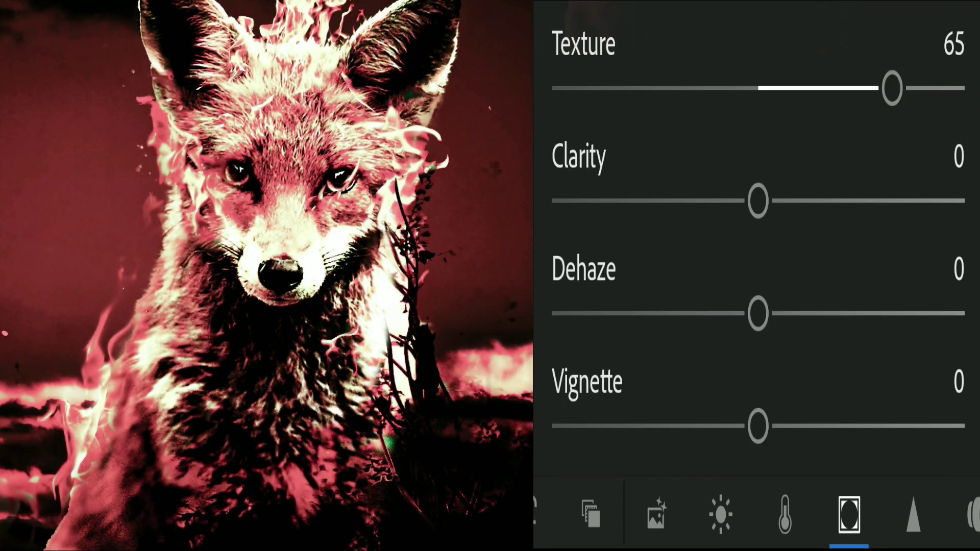
Step: Add a -60 vignette with midpoint 40, feather 60 and highlights 36
scroll(758, 234, "down", 2)
scroll(758, 255, "down", 2)
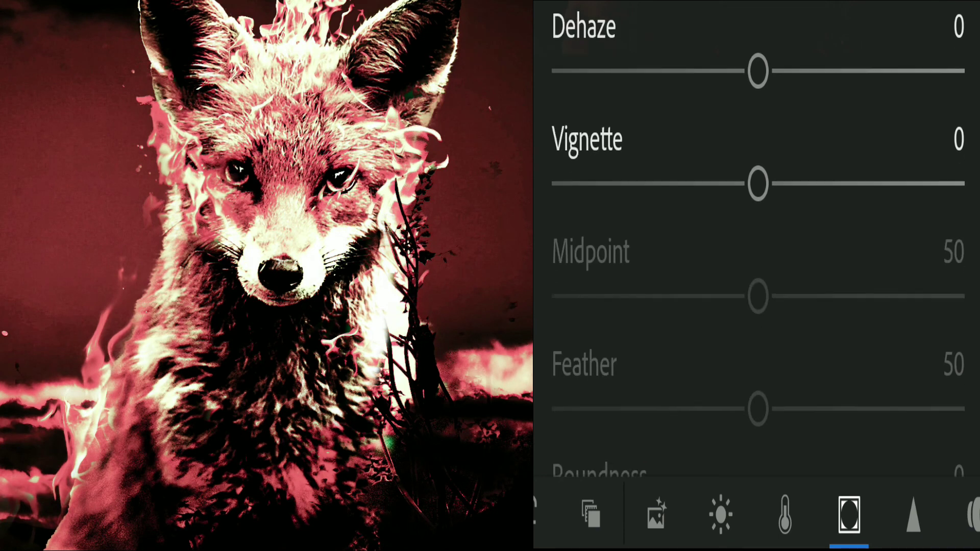
left_click_drag(758, 183, 630, 184)
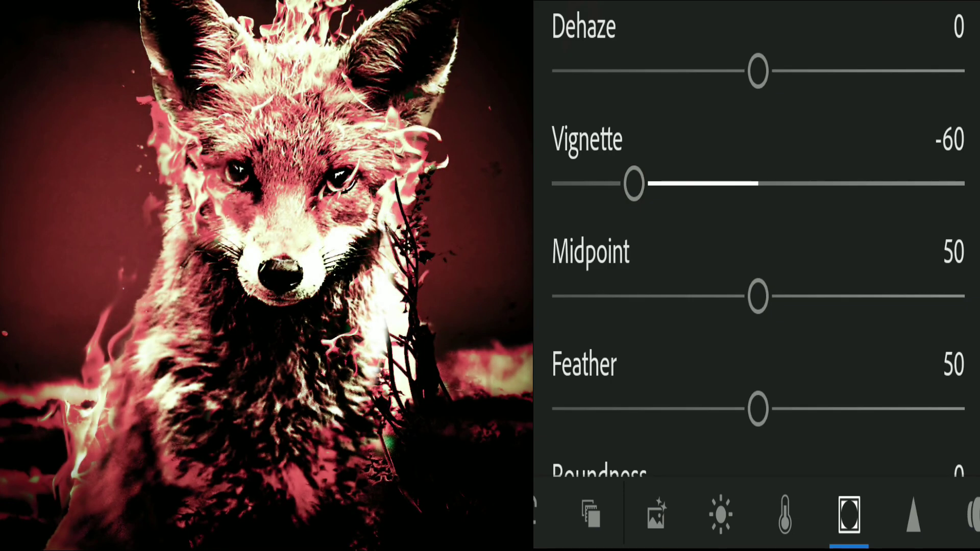
scroll(758, 255, "down", 3)
mouse_move(758, 120)
left_mouse_down()
mouse_move(856, 120)
mouse_move(716, 120)
left_mouse_up()
scroll(758, 255, "down", 3)
scroll(758, 255, "down", 3)
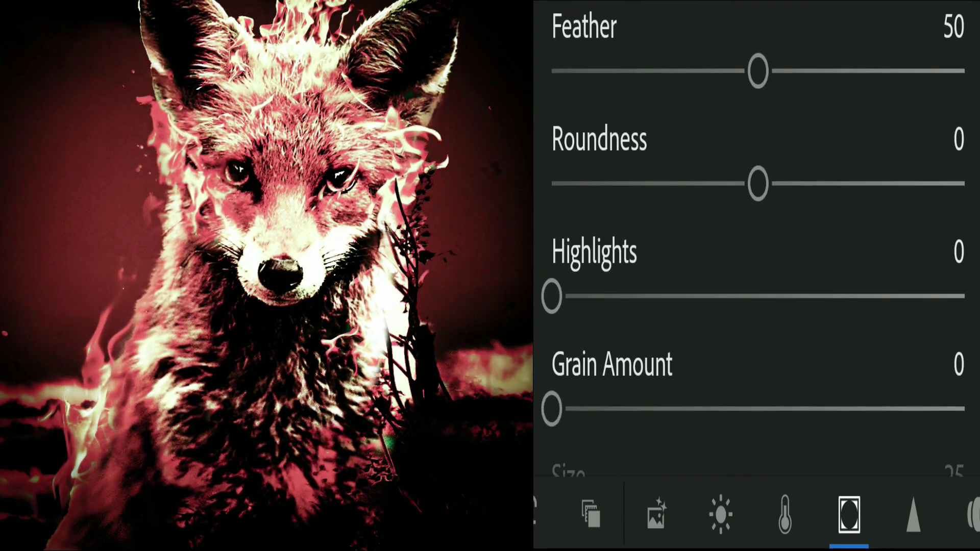
mouse_move(758, 70)
left_mouse_down()
mouse_move(822, 70)
mouse_move(715, 69)
mouse_move(798, 70)
left_mouse_up()
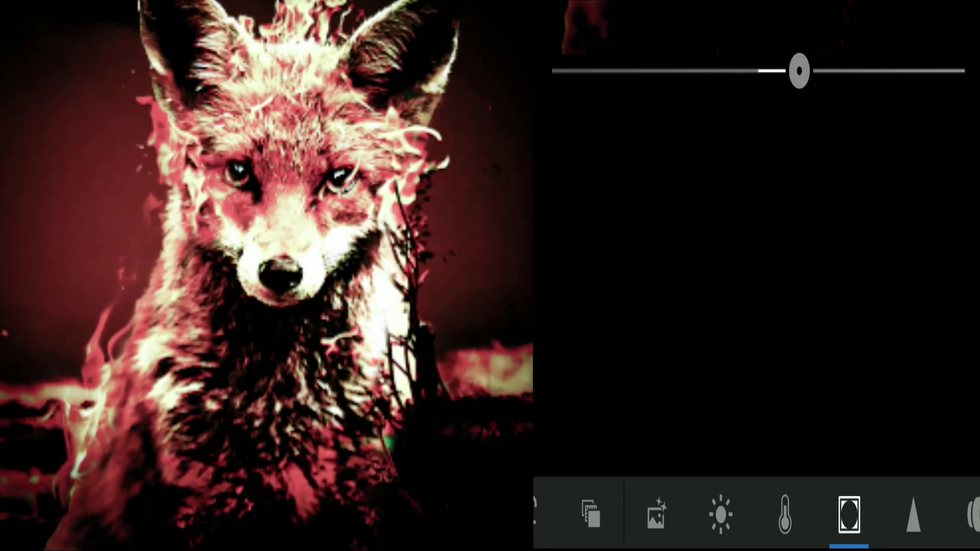
scroll(758, 255, "down", 1)
scroll(758, 255, "down", 2)
left_click_drag(552, 188, 700, 187)
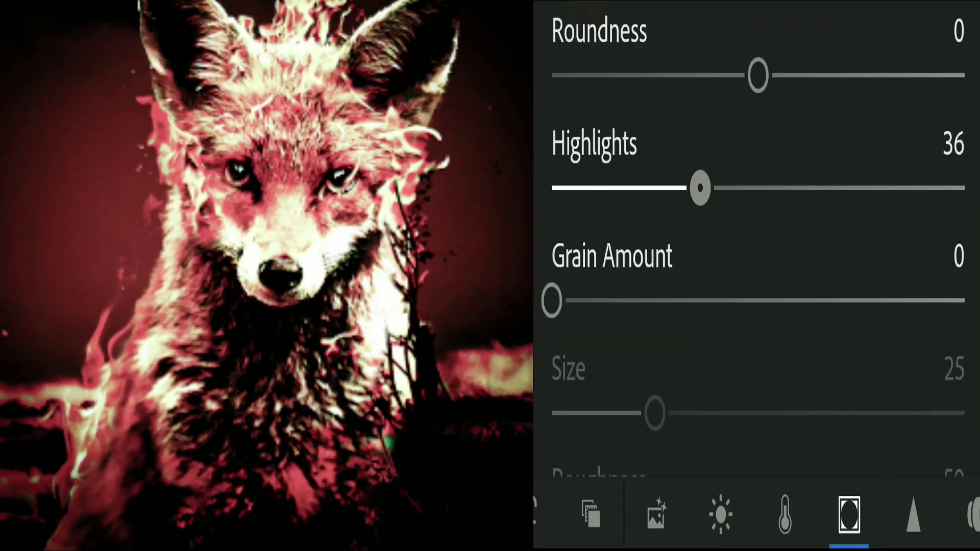
Step: Add clarity 22, fine-tune the vignette midpoint, and set dehaze to 21
scroll(758, 256, "down", 3)
scroll(758, 256, "up", 3)
scroll(758, 256, "up", 10)
scroll(758, 255, "down", 1)
mouse_move(758, 250)
left_mouse_down()
mouse_move(842, 250)
mouse_move(737, 250)
mouse_move(803, 250)
left_mouse_up()
scroll(758, 255, "down", 2)
scroll(758, 255, "down", 2)
scroll(758, 255, "down", 1)
mouse_move(717, 170)
left_mouse_down()
mouse_move(707, 169)
mouse_move(801, 169)
mouse_move(709, 169)
left_mouse_up()
left_click_drag(708, 170, 801, 170)
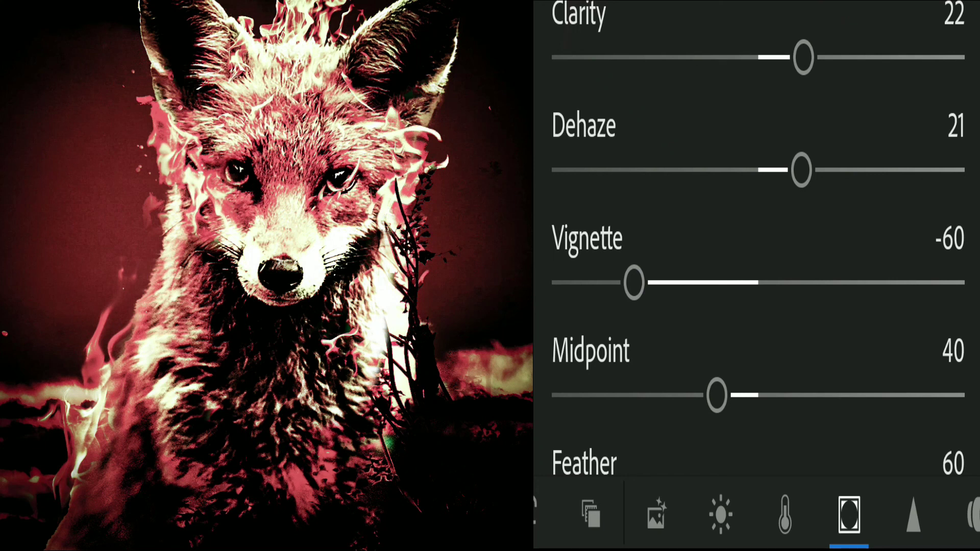
Step: Set sharpening to 43 and sharpening masking to 13 in the Detail panel
left_click_drag(867, 515, 791, 515)
left_click(835, 513)
mouse_move(552, 202)
left_mouse_down()
mouse_move(851, 201)
mouse_move(669, 202)
left_mouse_up()
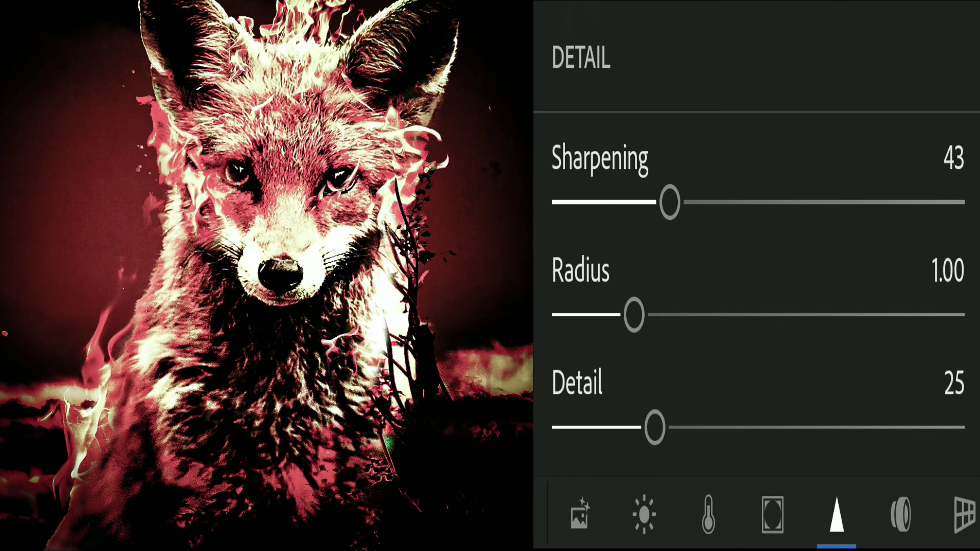
scroll(749, 255, "down", 1)
scroll(749, 255, "down", 3)
scroll(749, 255, "down", 3)
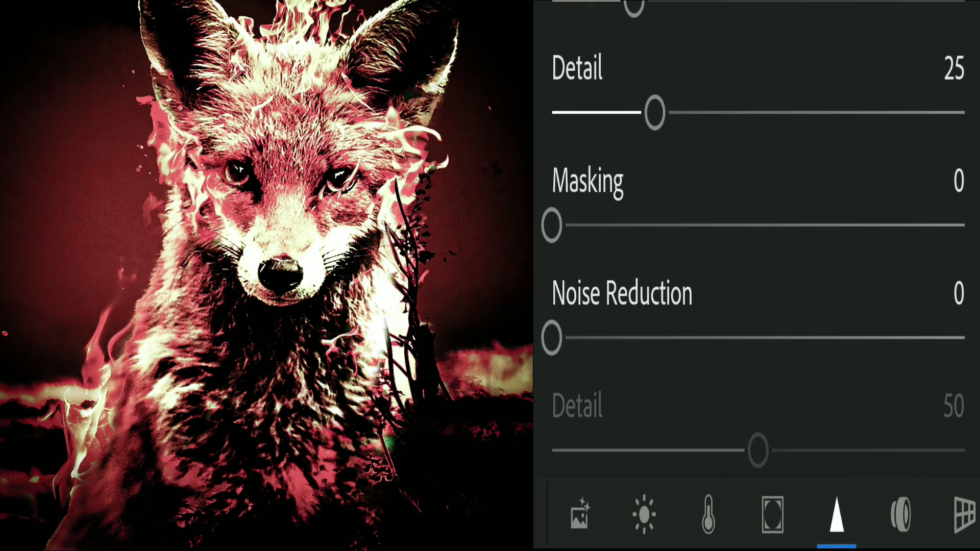
mouse_move(551, 224)
left_mouse_down()
mouse_move(672, 225)
mouse_move(551, 225)
mouse_move(606, 224)
left_mouse_up()
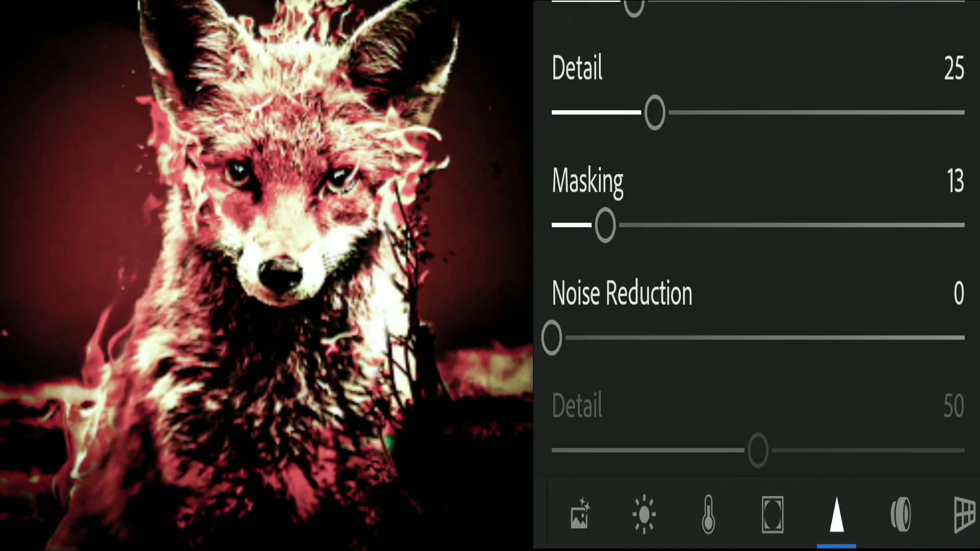
Step: Apply noise reduction 25, color noise reduction 20 and smoothness 43
scroll(748, 255, "down", 1)
scroll(749, 255, "down", 2)
left_click_drag(551, 250, 717, 251)
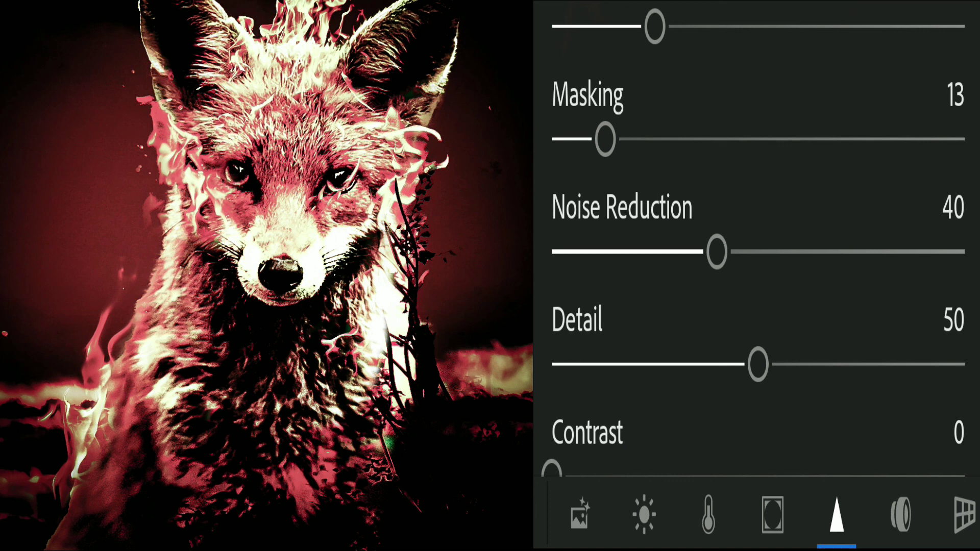
left_click_drag(717, 251, 655, 251)
scroll(756, 255, "down", 2)
scroll(756, 255, "down", 2)
scroll(755, 255, "down", 2)
left_click_drag(551, 314, 634, 314)
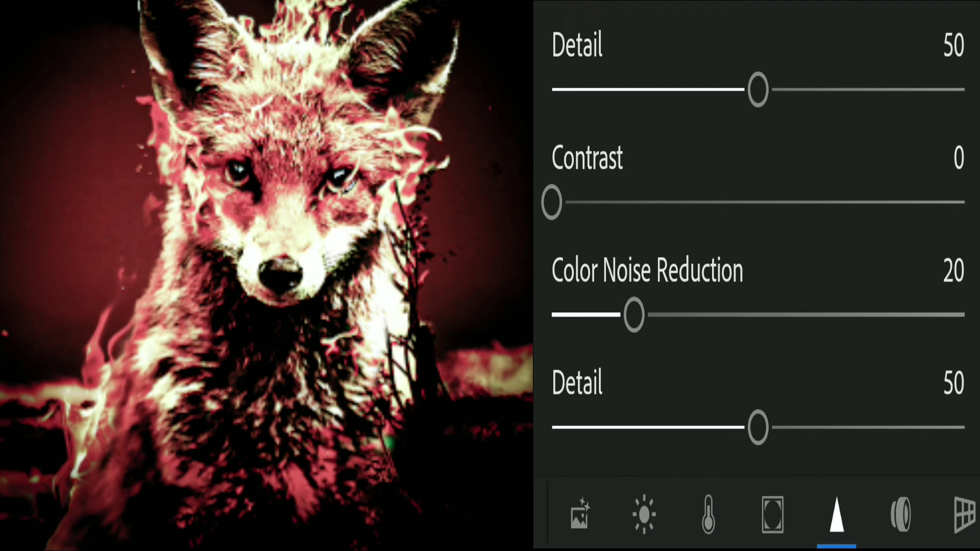
scroll(755, 255, "down", 3)
mouse_move(758, 385)
left_mouse_down()
mouse_move(775, 385)
mouse_move(729, 386)
left_mouse_up()
left_click_drag(868, 514, 796, 515)
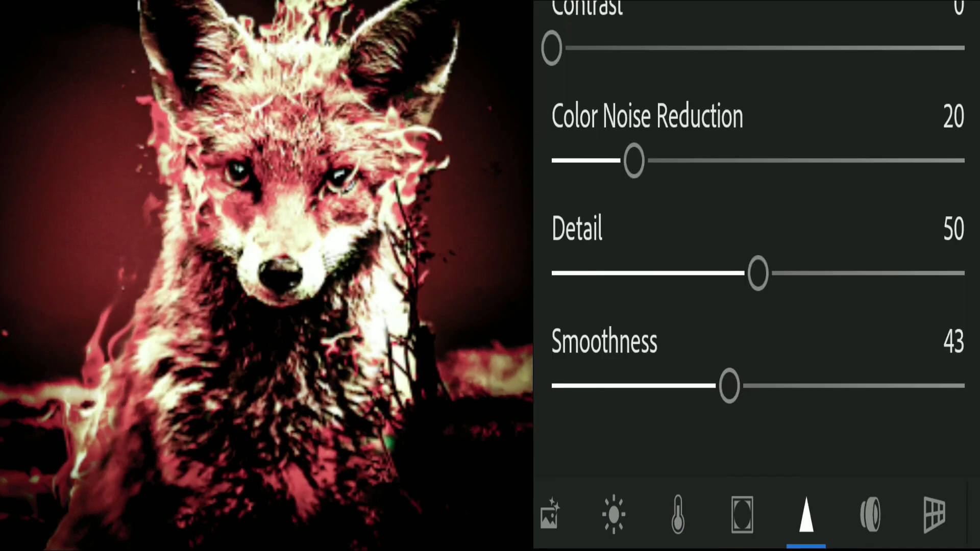
Step: Enable Remove Chromatic Aberration in Lightroom's Optics panel, alongside lens profile corrections
left_click(828, 513)
left_click(943, 161)
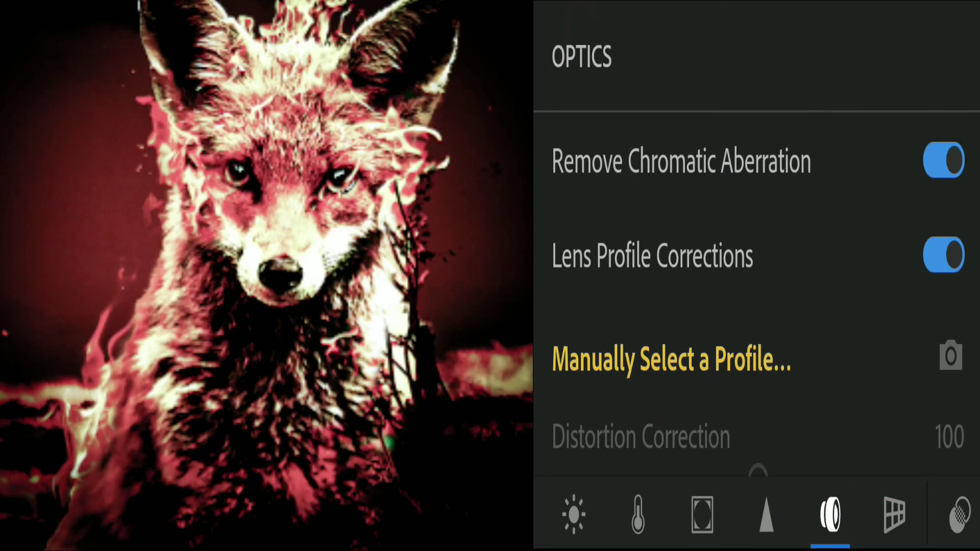
left_click_drag(827, 514, 756, 514)
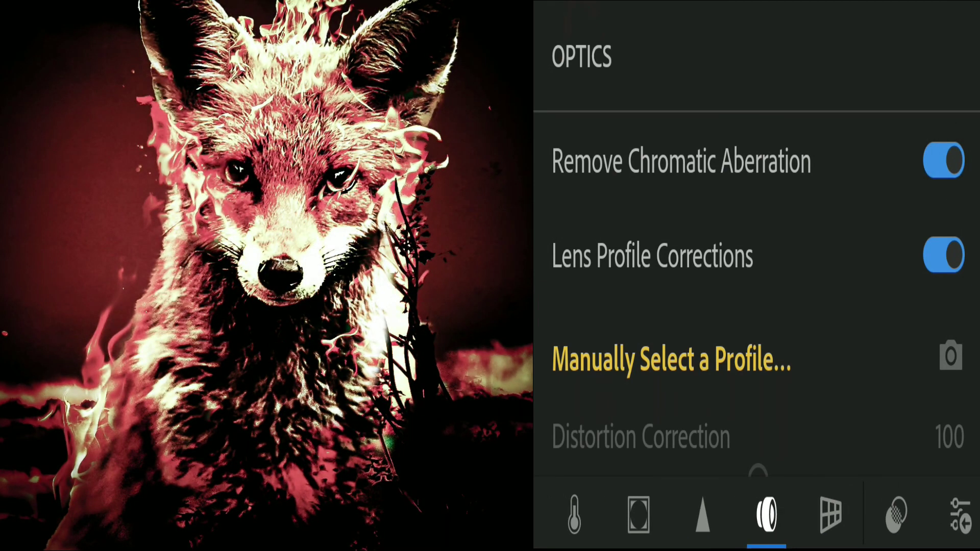
left_click_drag(827, 515, 771, 514)
left_click_drag(664, 515, 918, 515)
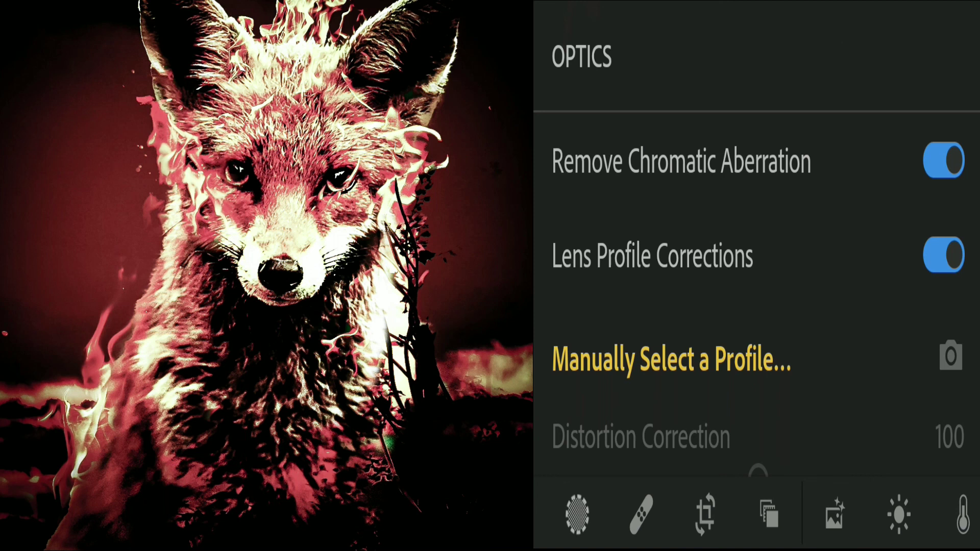